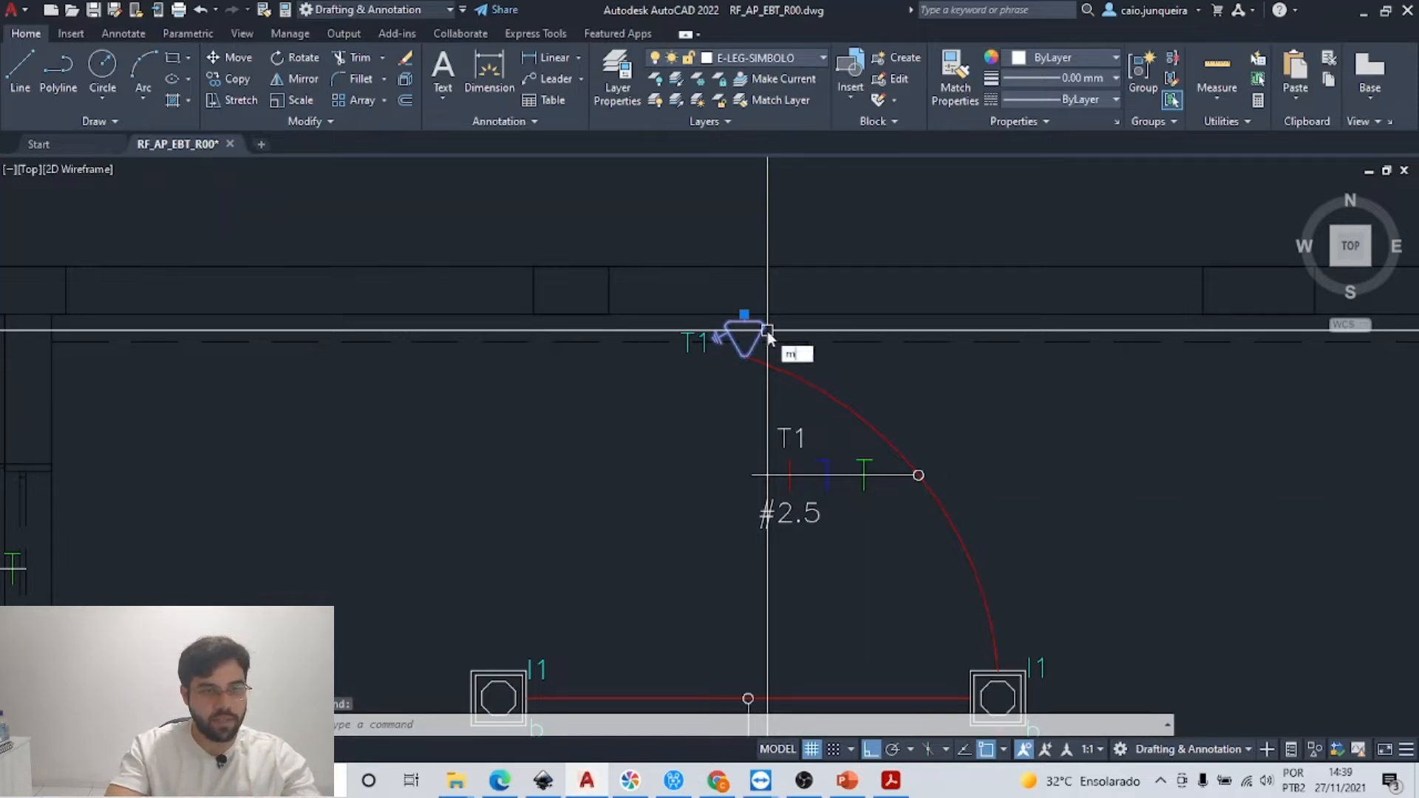
type("m")
key("Return")
scroll(769, 336, "up", 2)
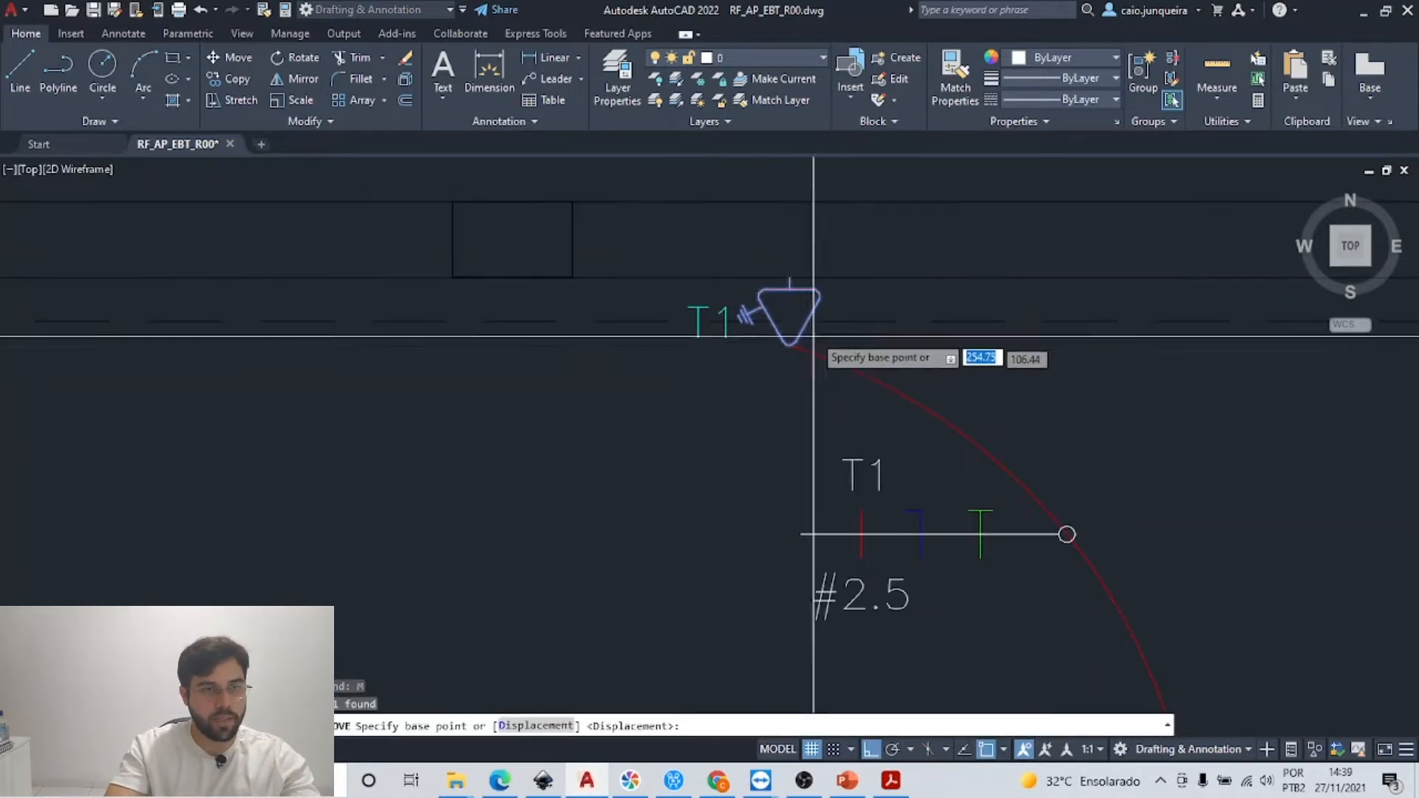
scroll(785, 285, "down", 3)
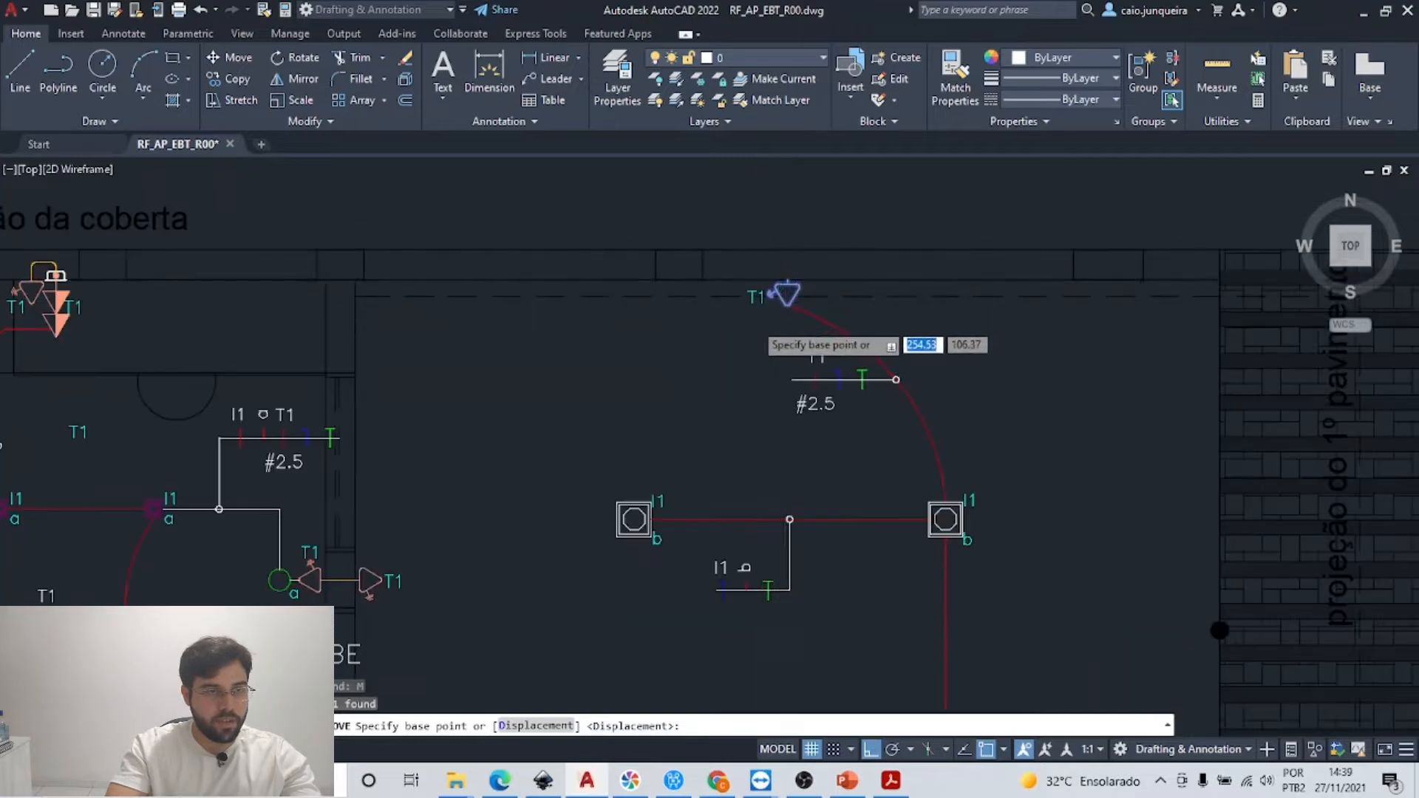
scroll(747, 331, "down", 4)
middle_click_drag(675, 396, 747, 333)
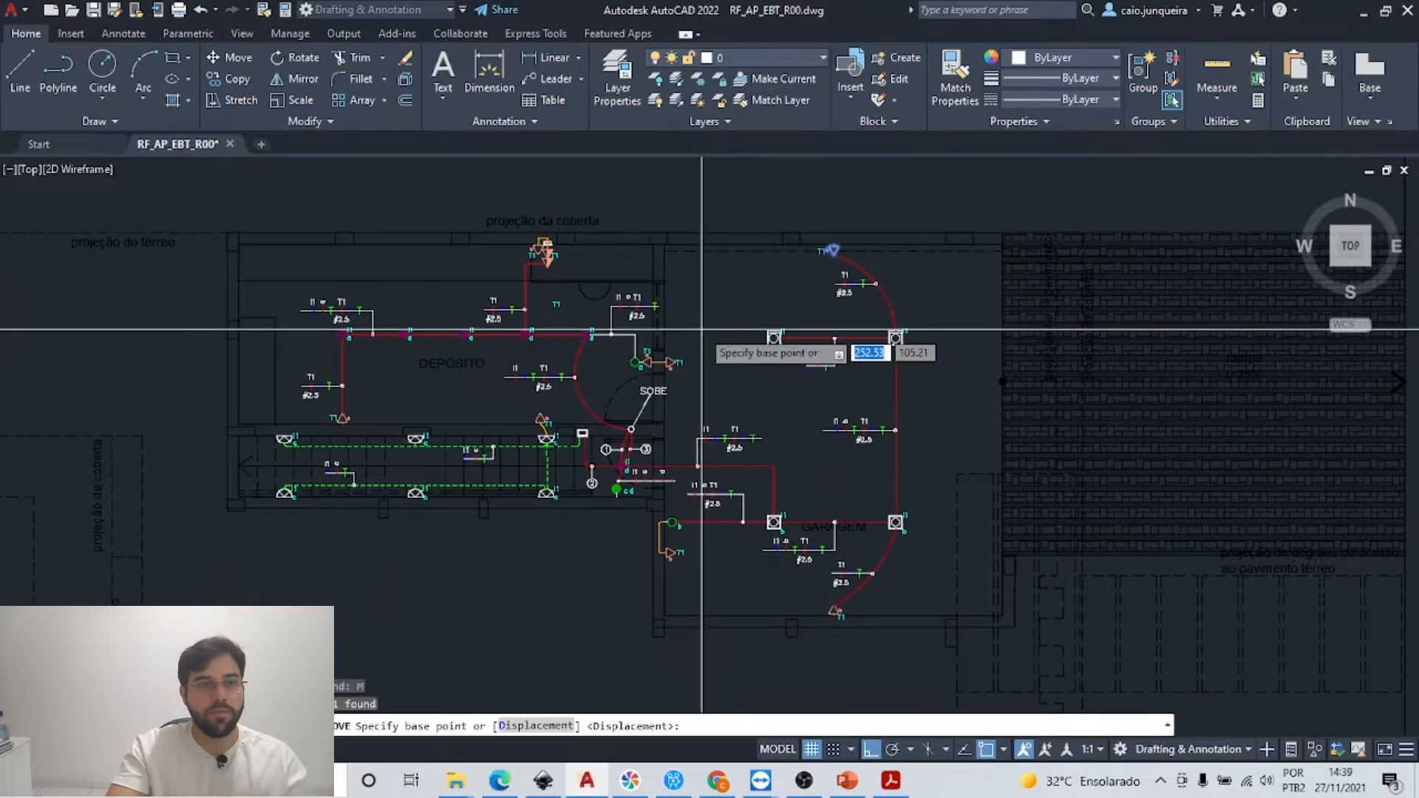
scroll(855, 241, "up", 5)
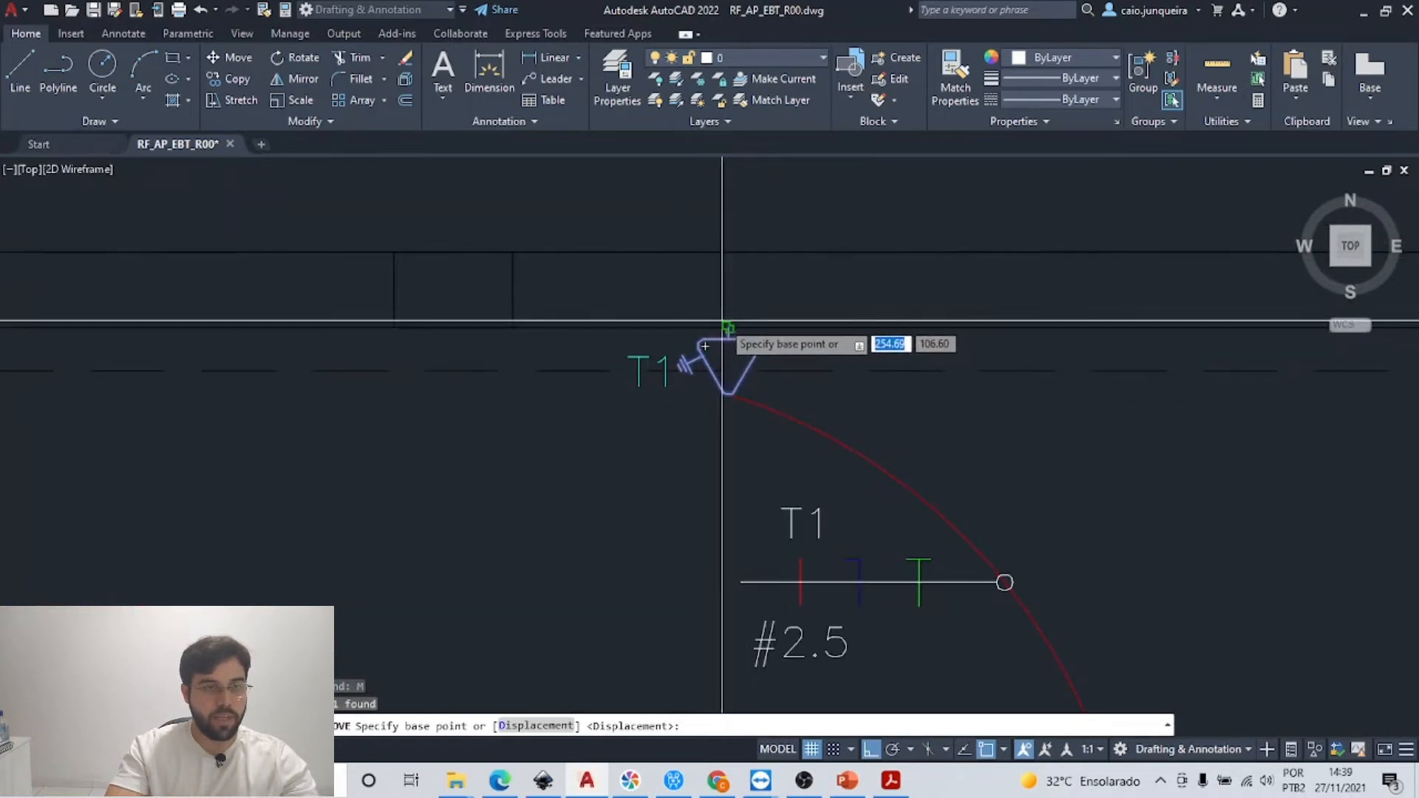
key("Escape")
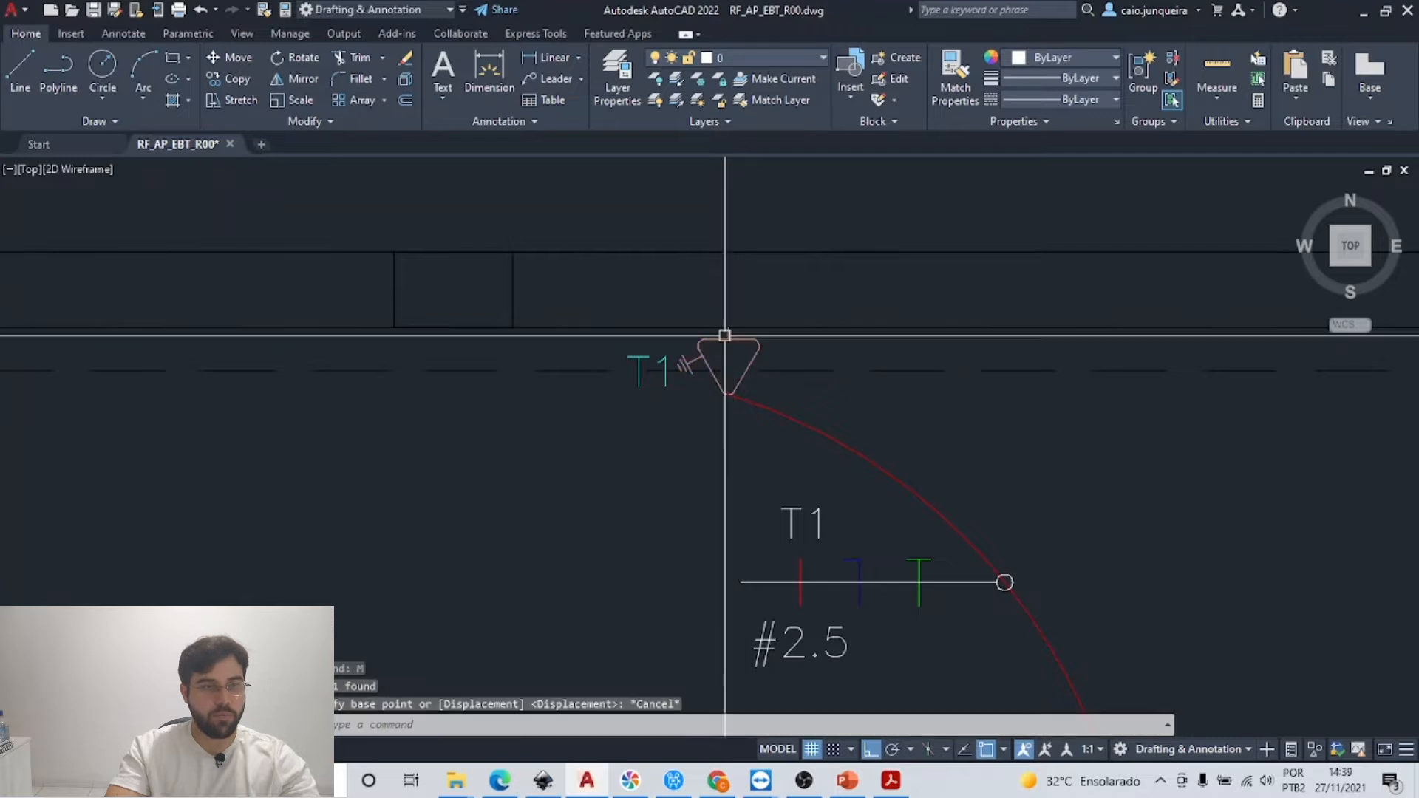
Step: Move the triangular T1 outlet symbol about 1.2 units right along the garage's upper wall, using its wall-side stem end as base point
type("m")
key("Return")
left_click(727, 329)
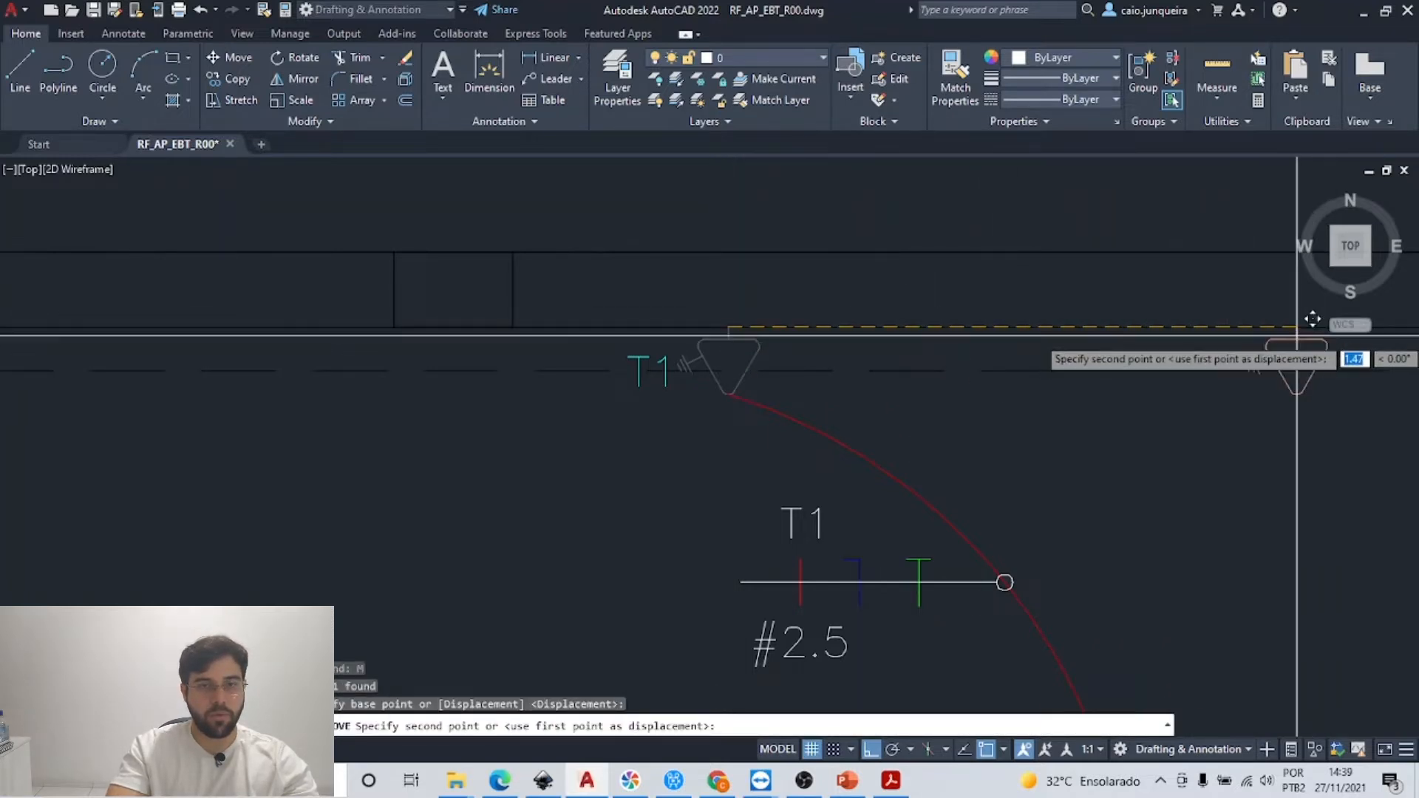
left_click(1213, 326)
Step: Stretch the loose upper end of the red conduit arc to the lower tip of the relocated outlet symbol
scroll(1130, 351, "down", 2)
middle_click_drag(1070, 354, 769, 307)
left_click(633, 365)
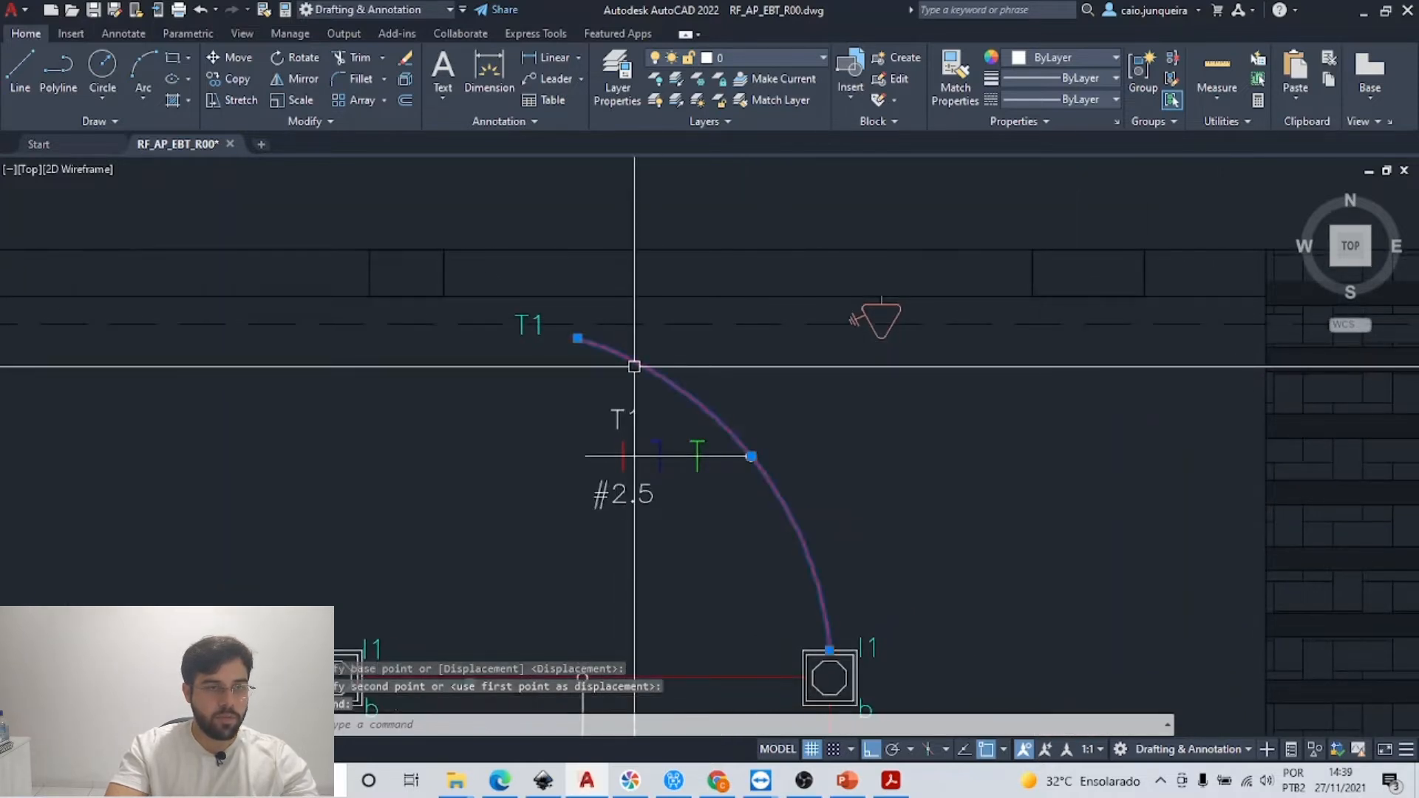
left_click(578, 339)
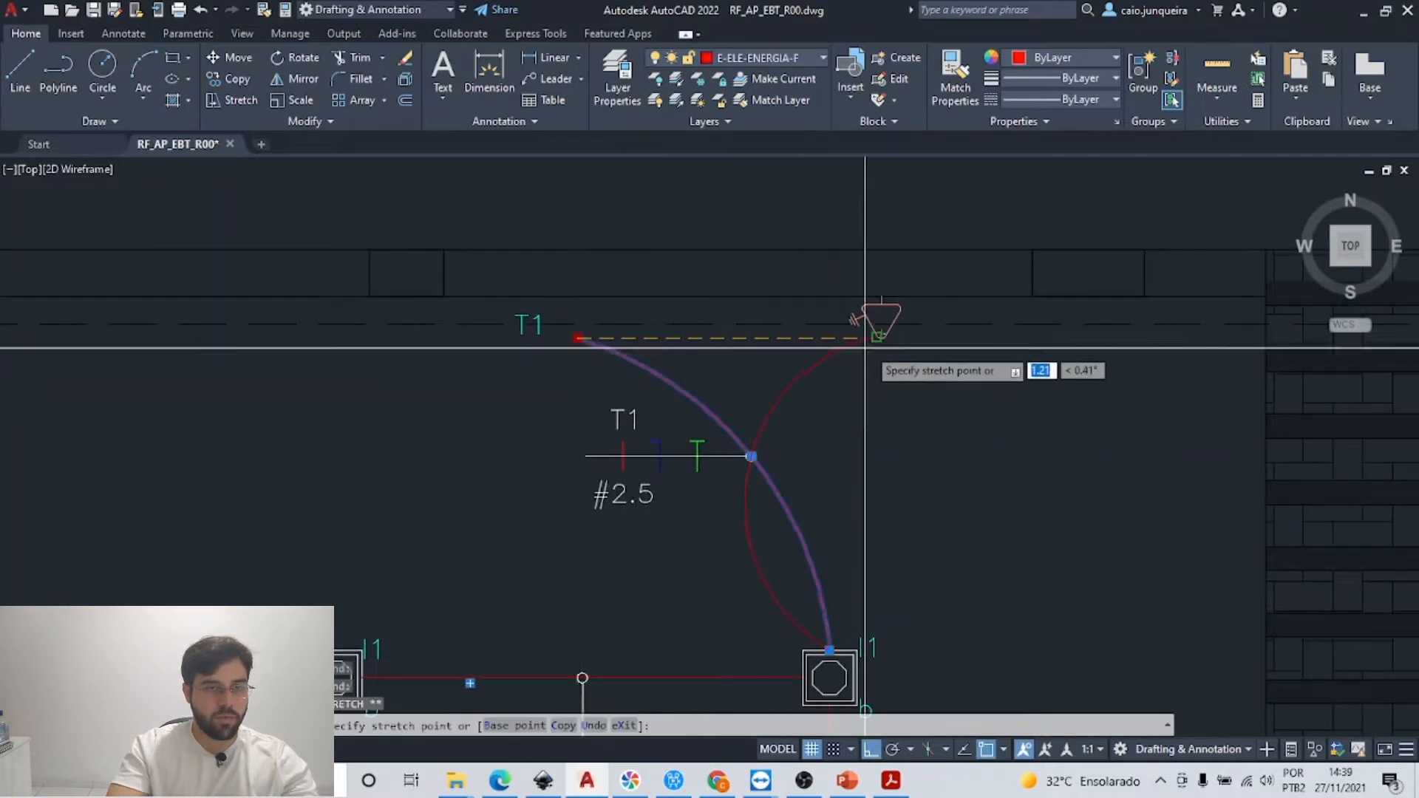
left_click(880, 338)
key("Escape")
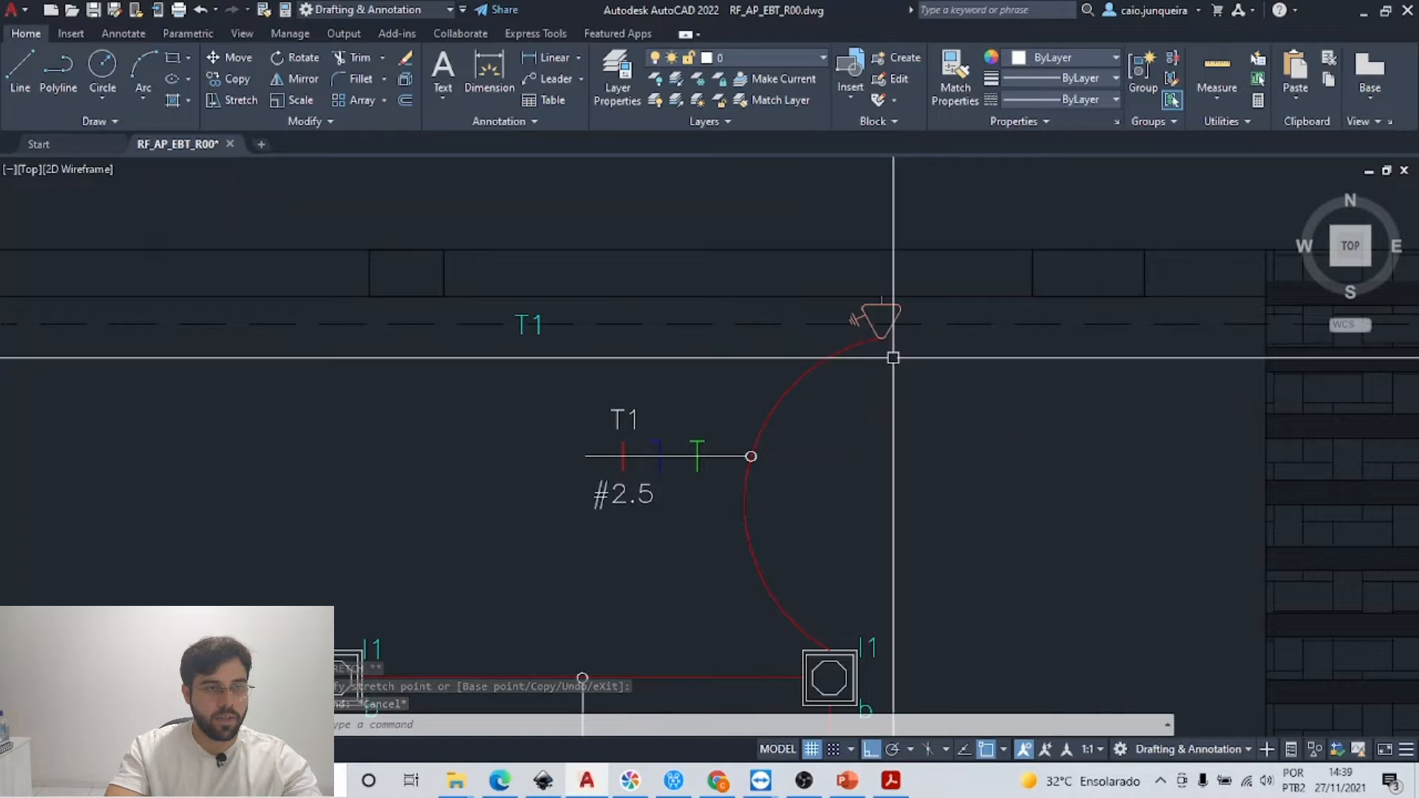
Step: Move the cyan T1 label to just right of the relocated outlet symbol
left_click(541, 323)
type("m")
key("Return")
left_click(538, 323)
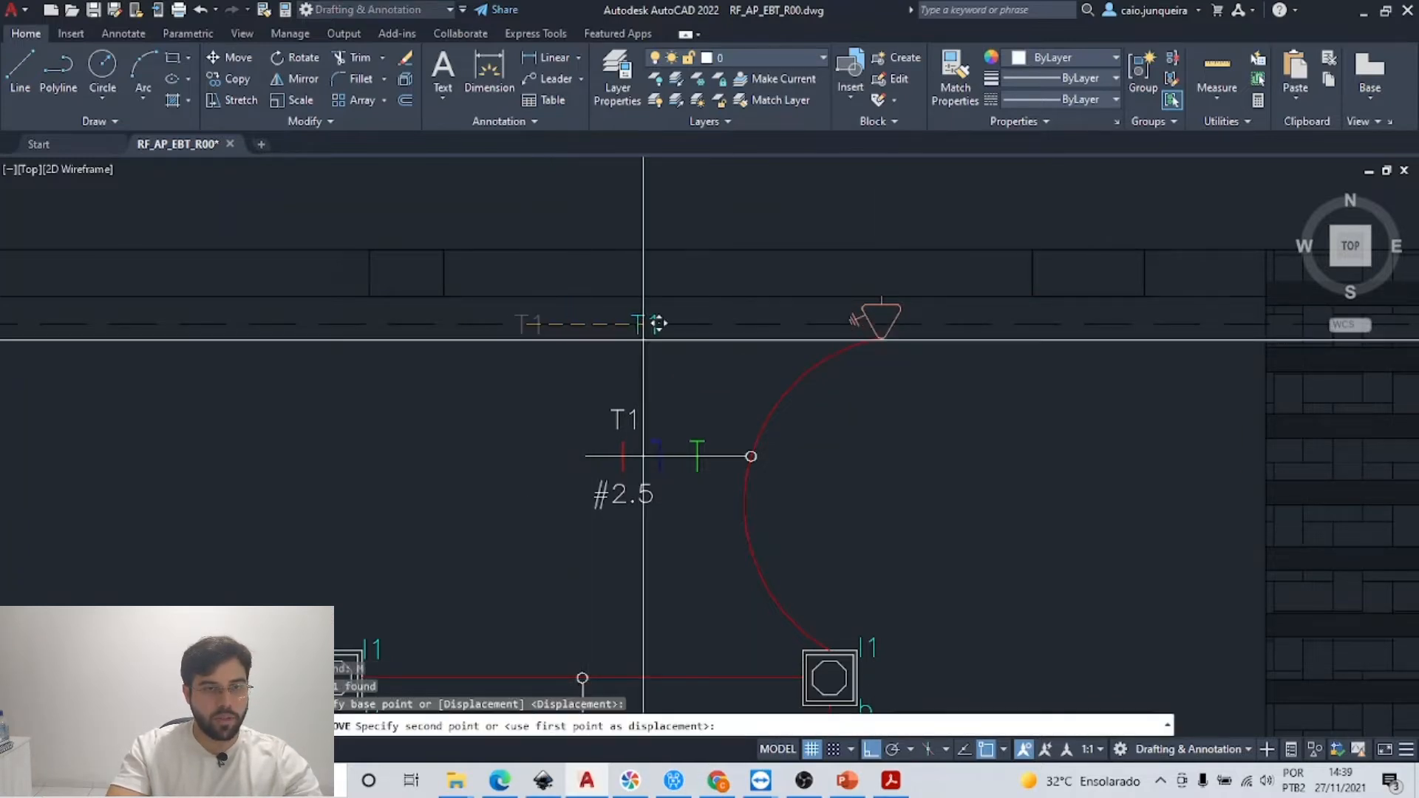
left_click(918, 367)
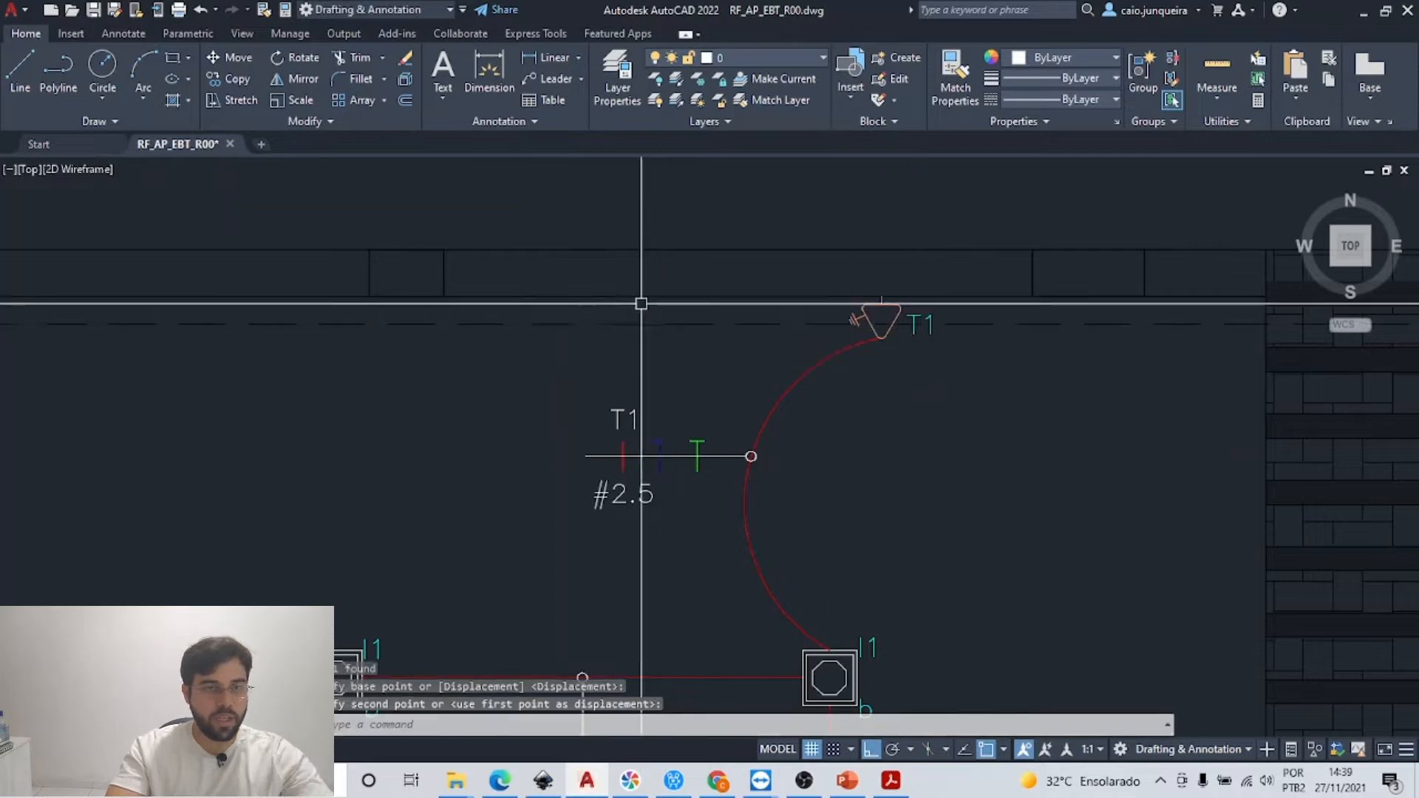
scroll(855, 291, "up", 2)
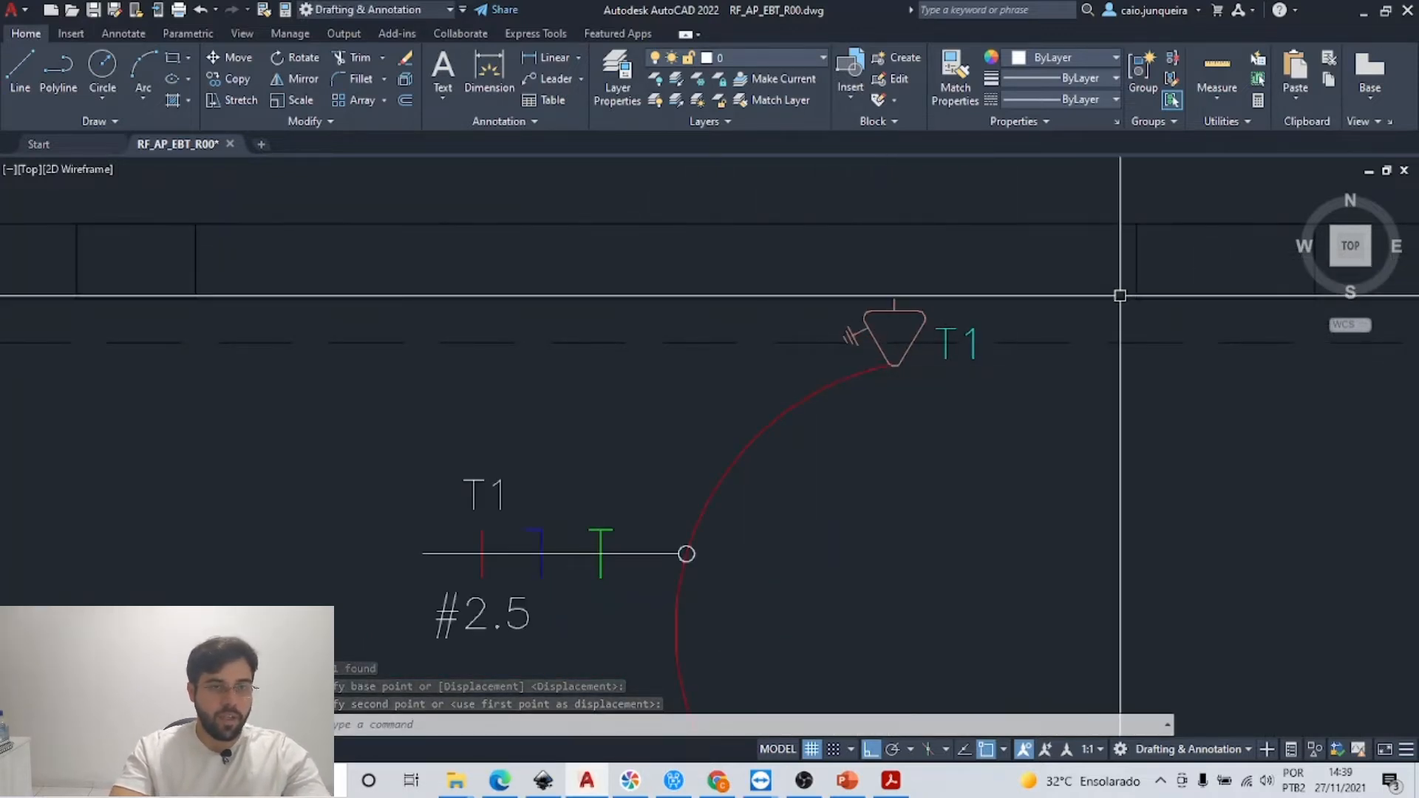
Step: Switch to the Acrobat Reader slides, read the "Copiar (C)" page, and return to the AutoCAD drawing
key("alt+Tab")
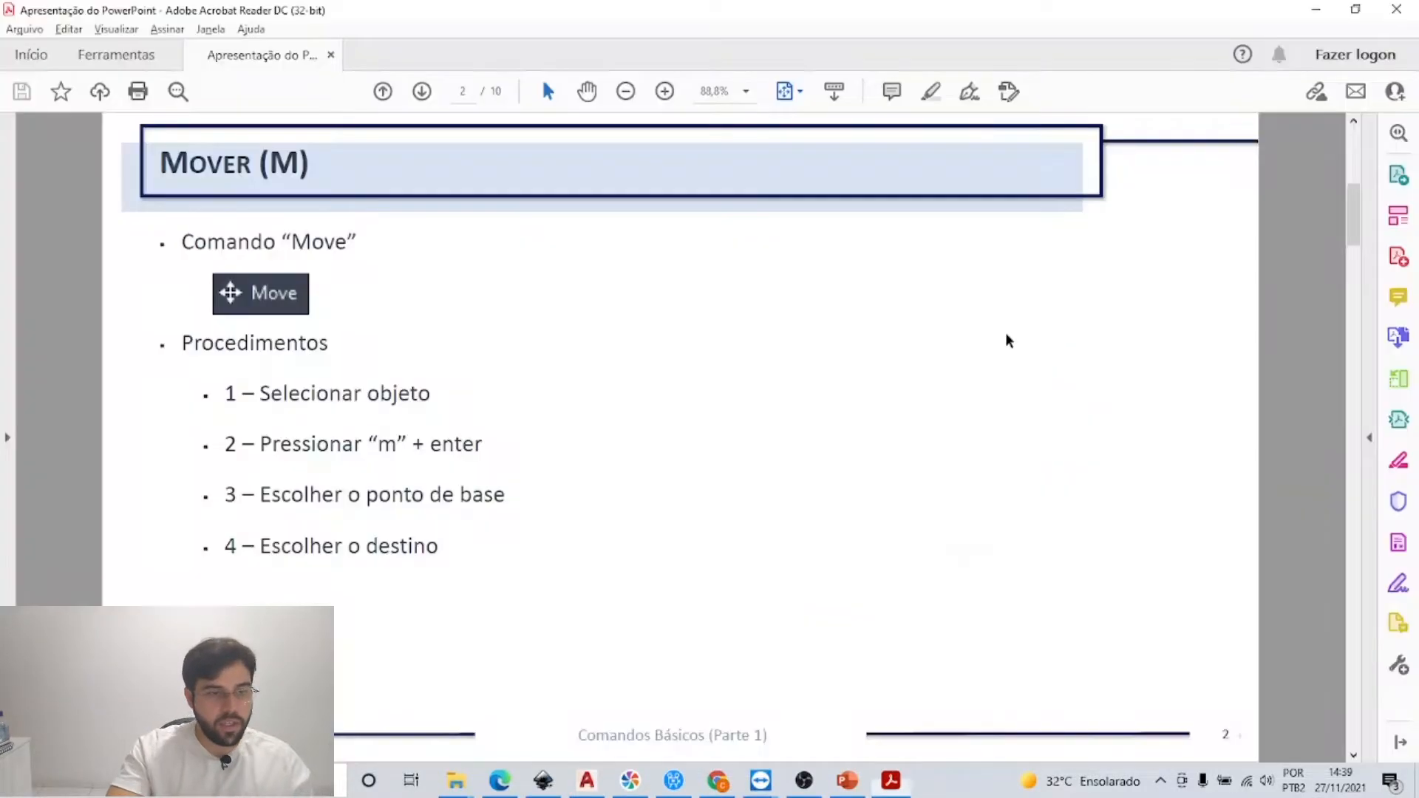
scroll(785, 332, "down", 1)
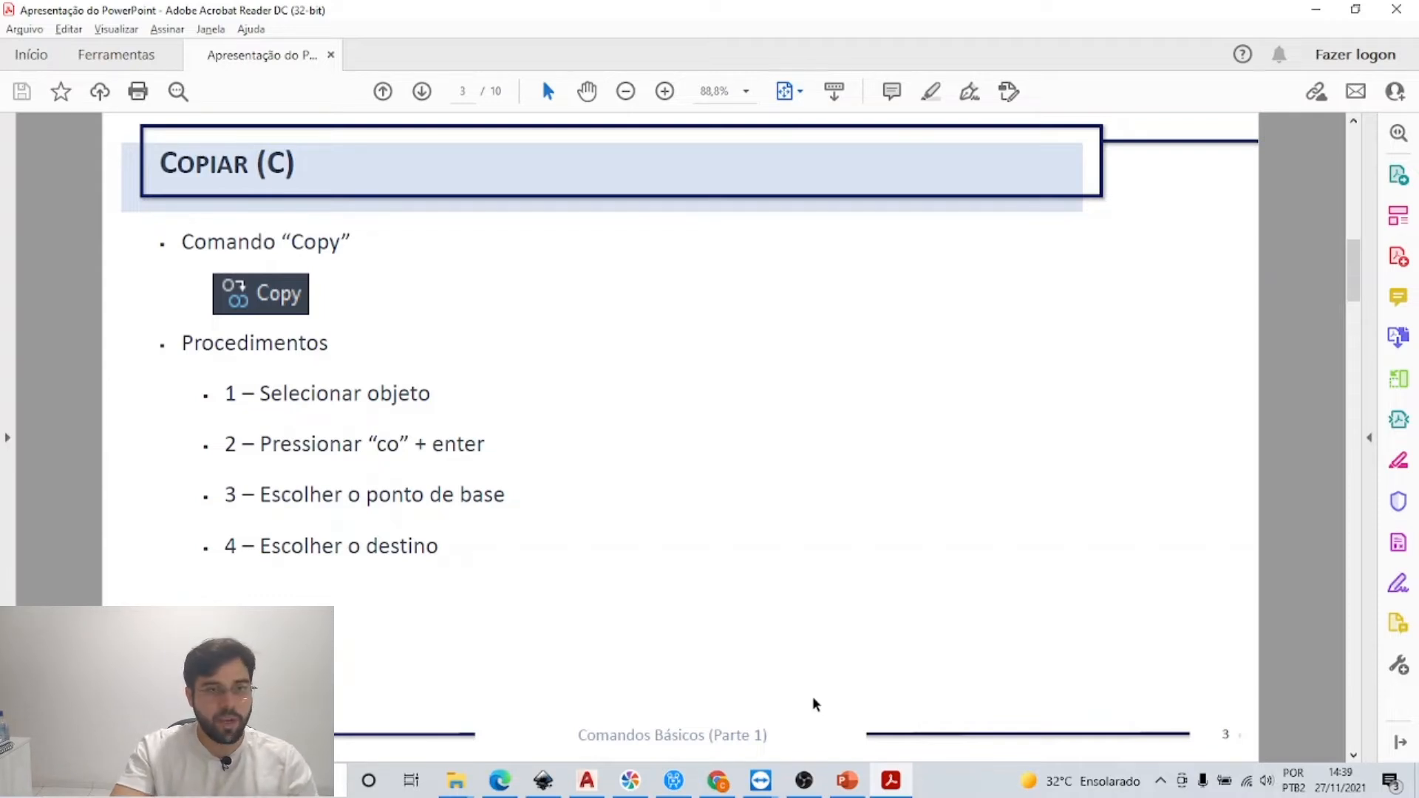
left_click(587, 780)
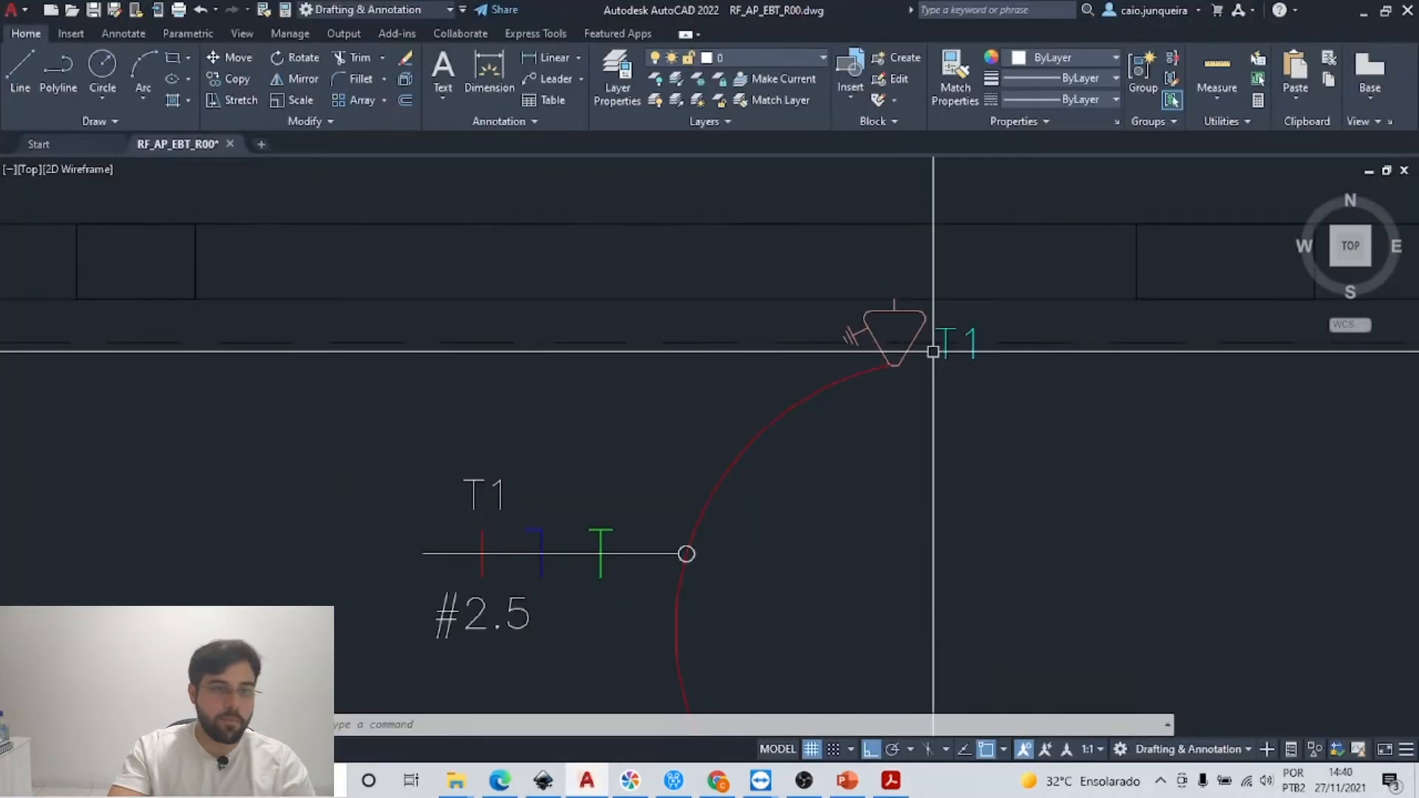
Step: Copy the outlet symbol about 1 unit to the left along the same wall, using its stem end as base point
left_click(908, 315)
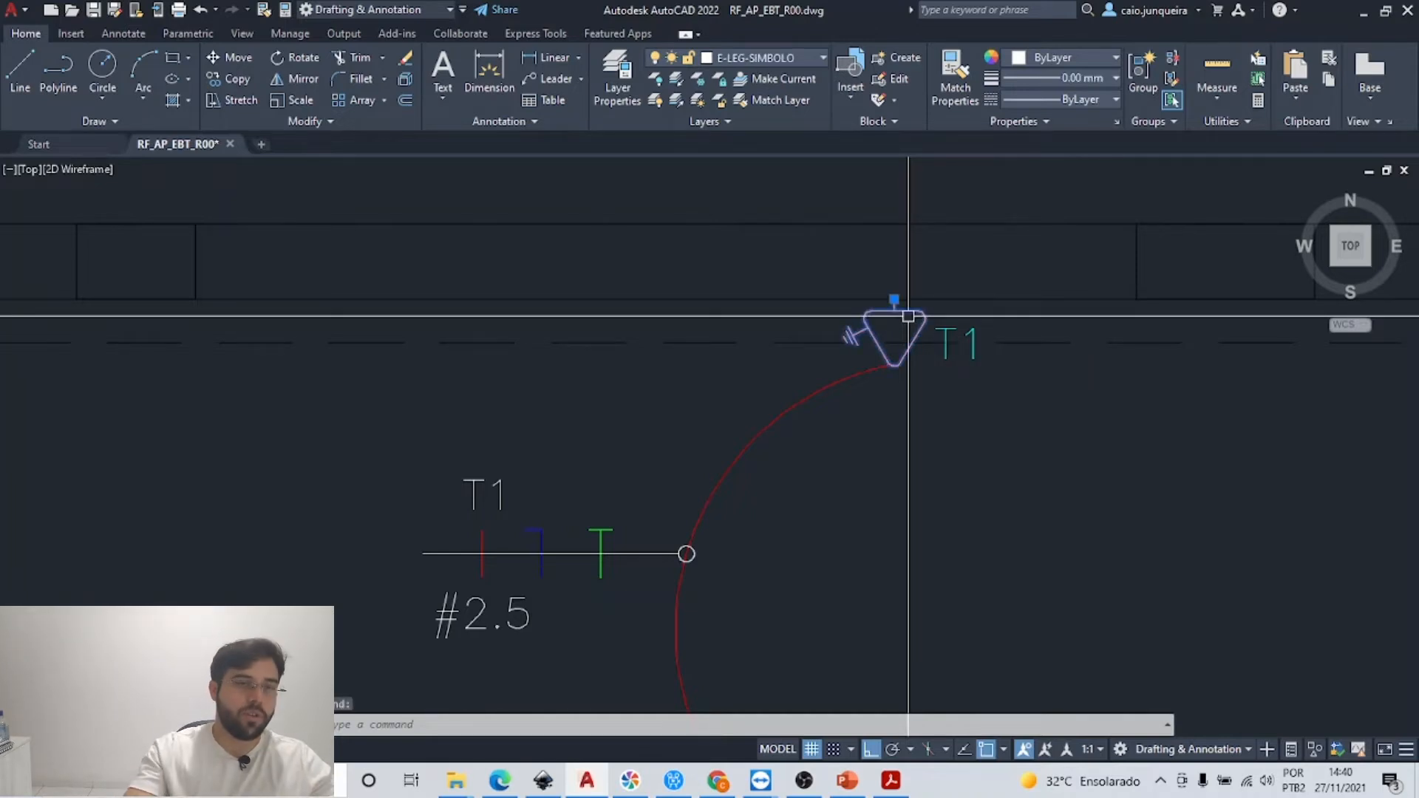
type("o")
key("Return")
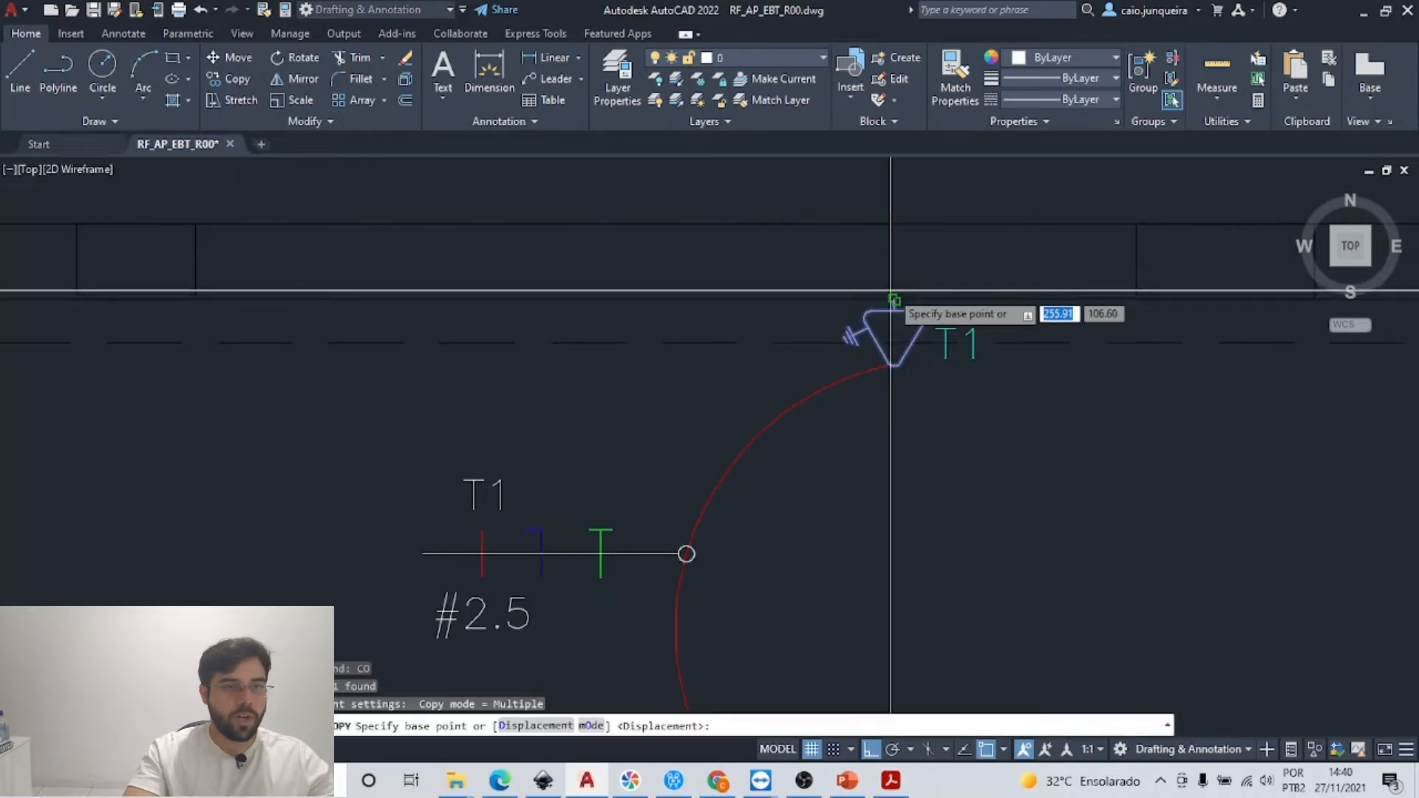
left_click(896, 298)
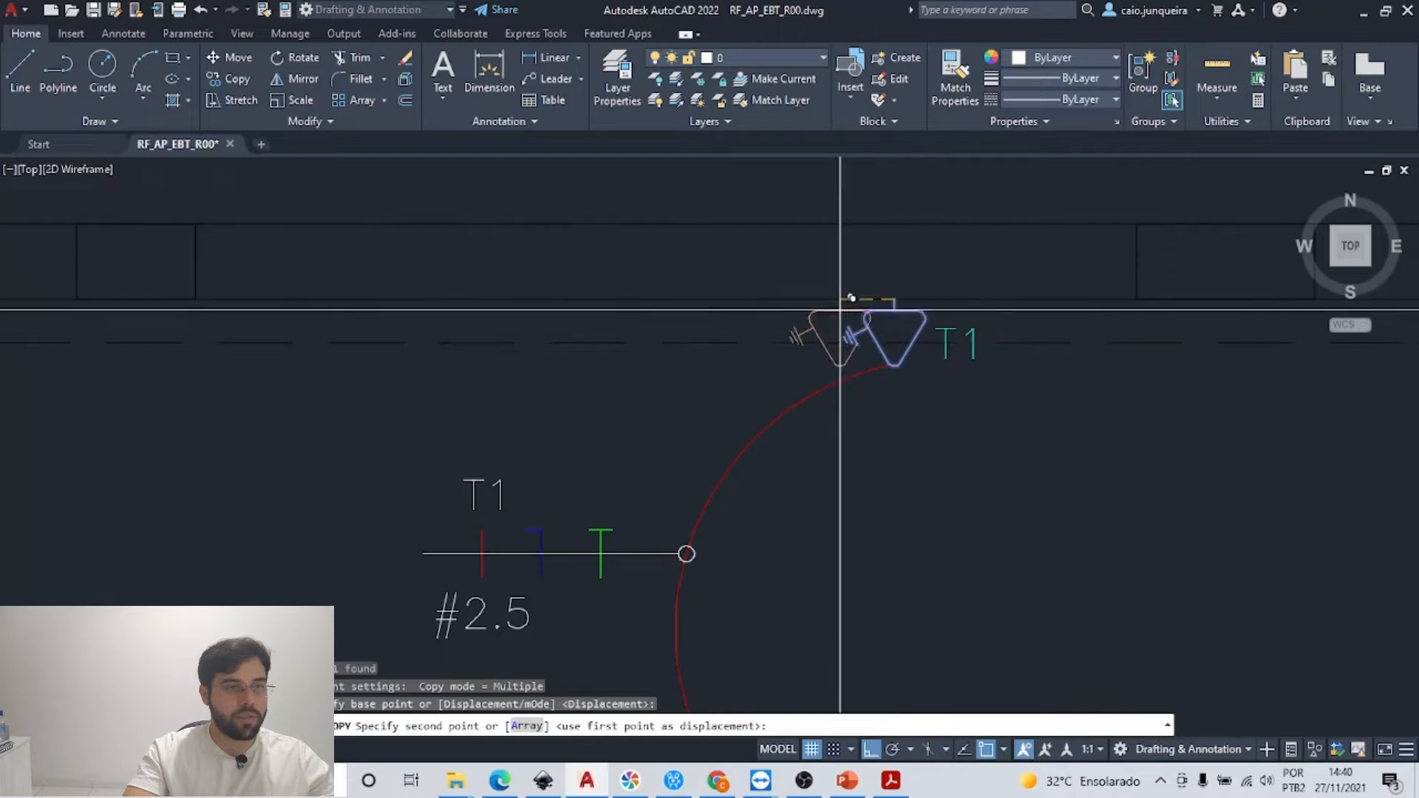
left_click(485, 311)
key("Escape")
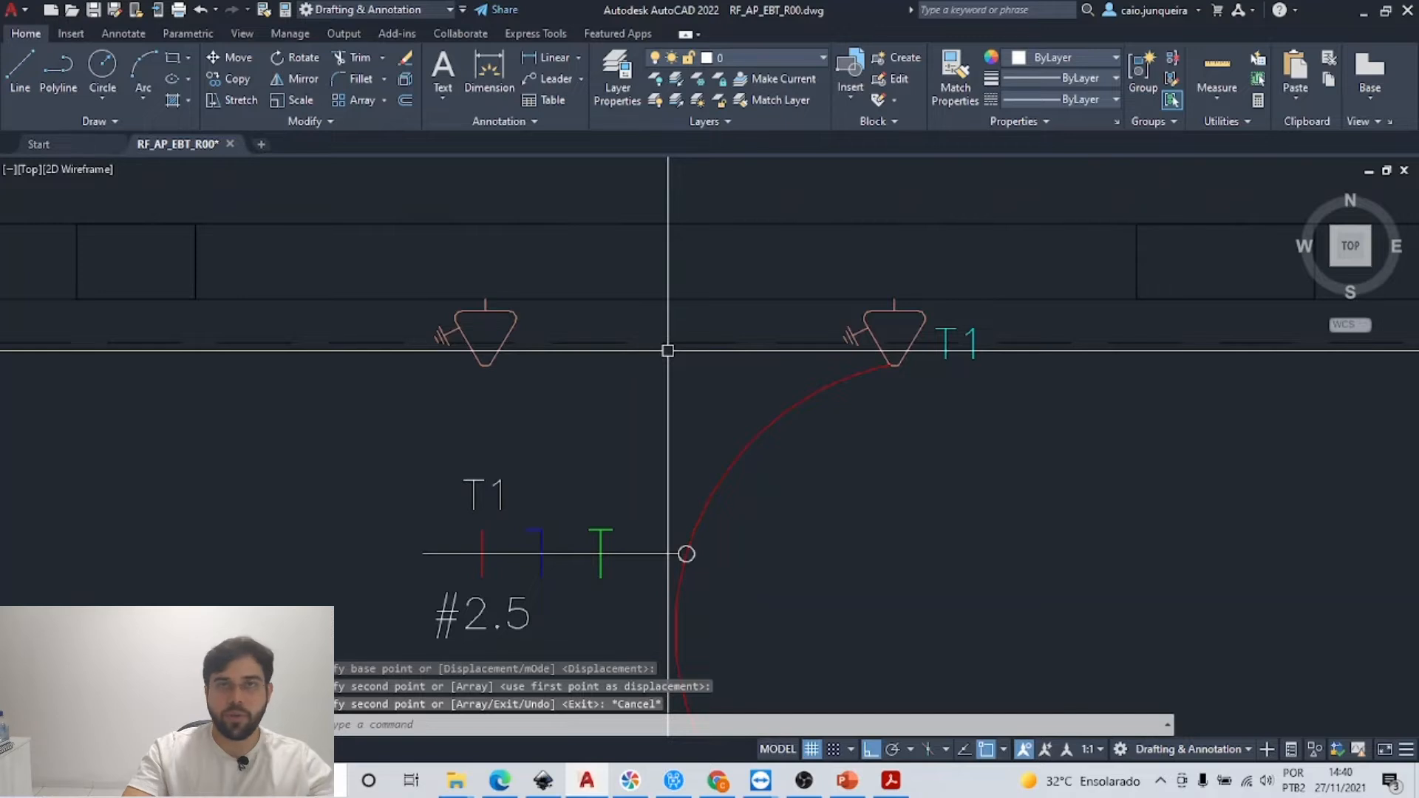
scroll(600, 355, "down", 2)
middle_click_drag(514, 384, 622, 356)
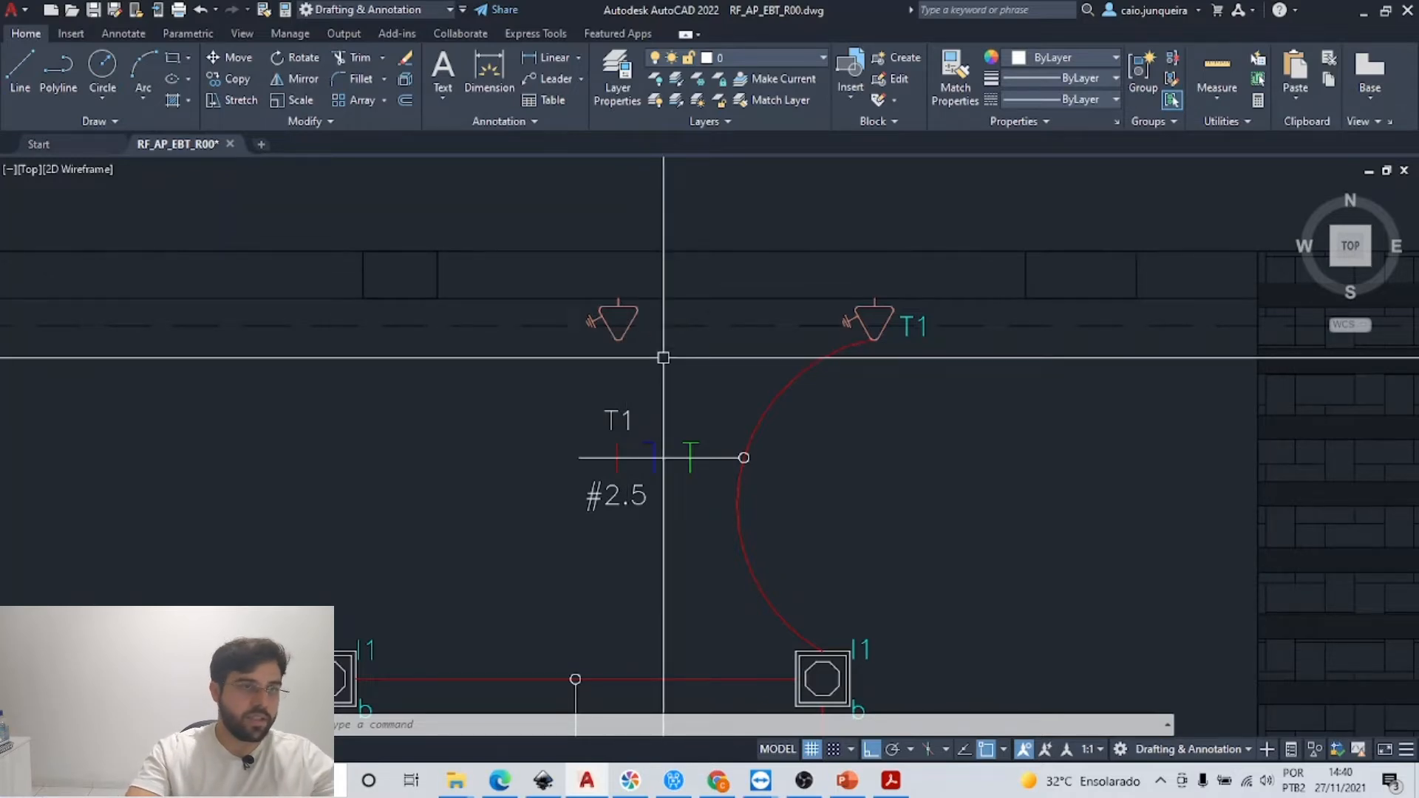
Step: Switch to the Acrobat Reader slides, read the "Polilinha (PL)" page, and return to the AutoCAD drawing
key("alt+Tab")
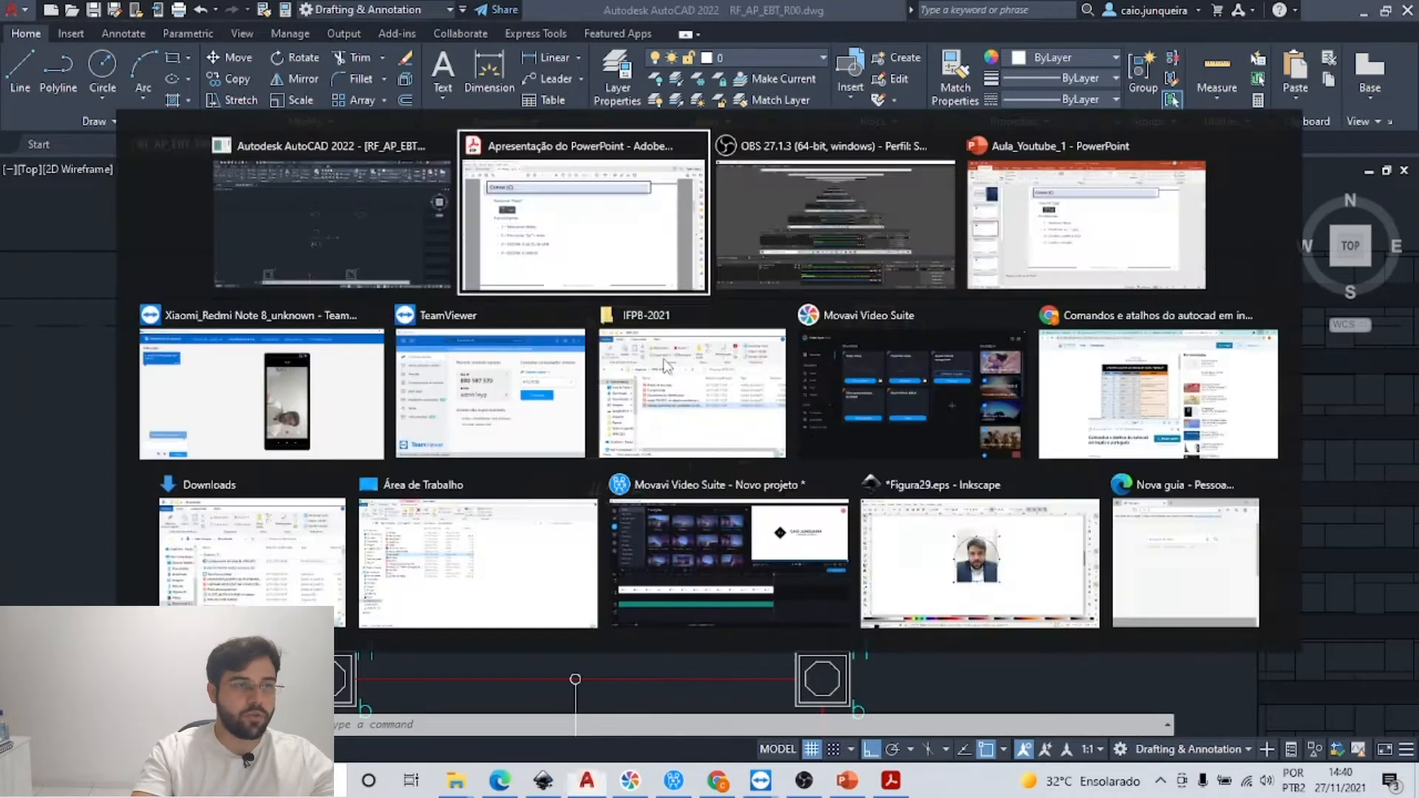
key("Left")
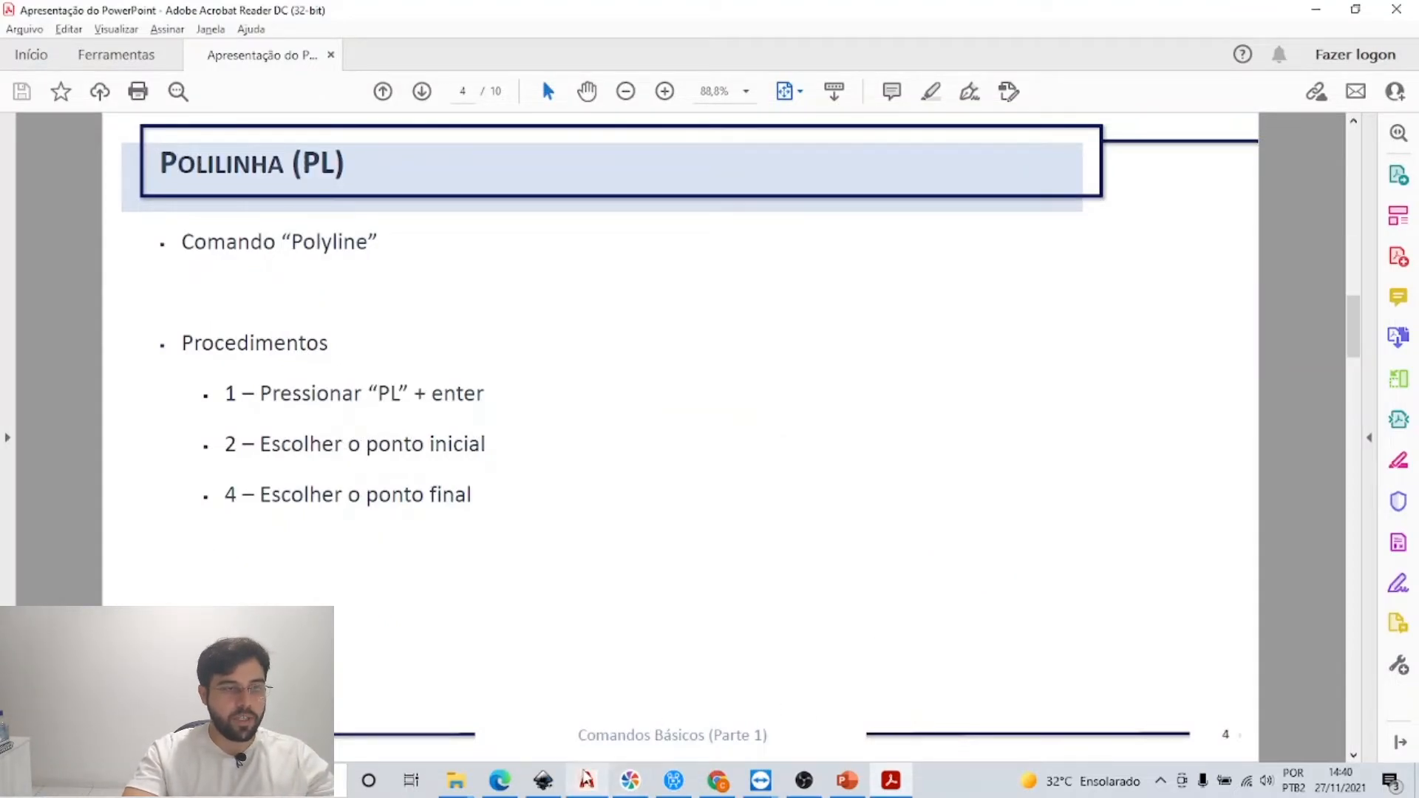
left_click(592, 788)
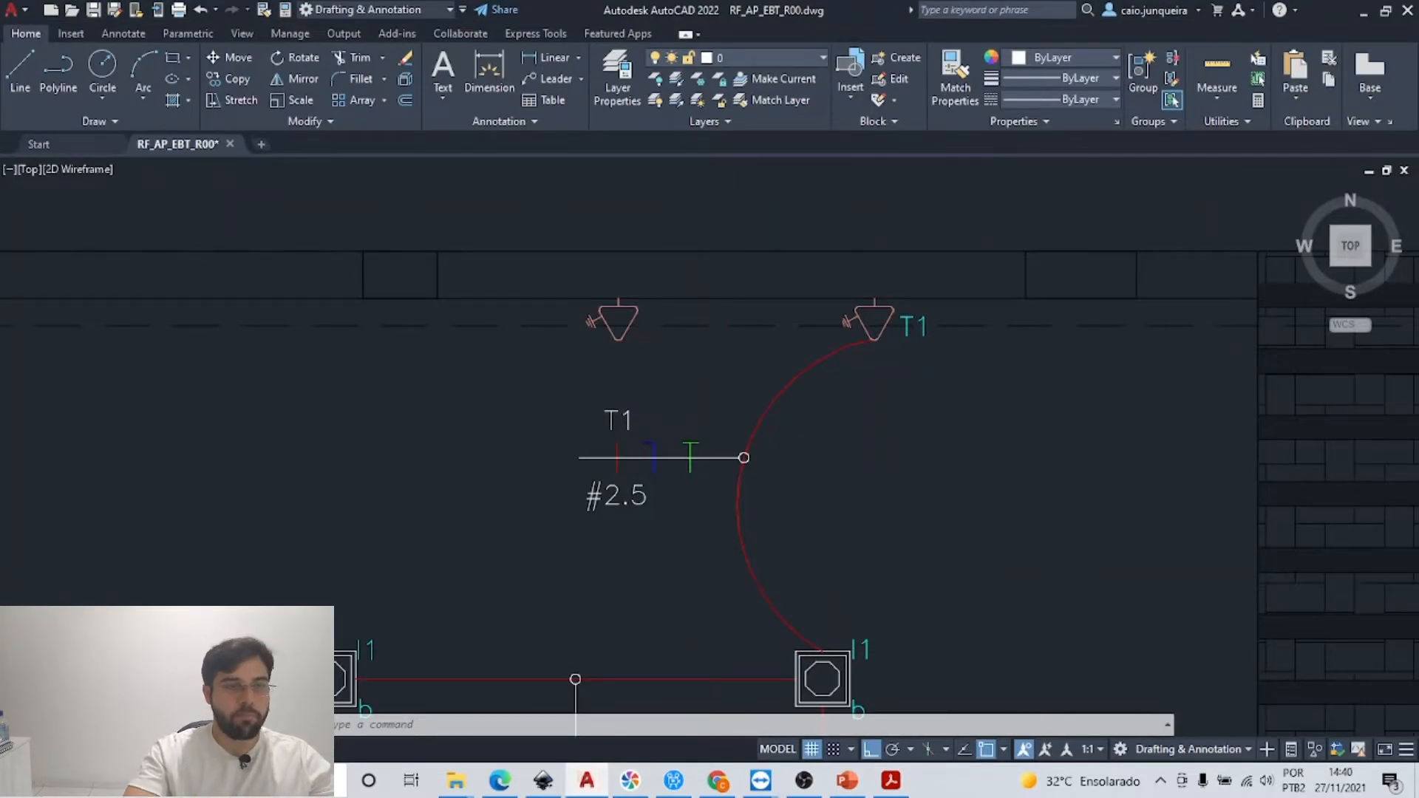
Step: Undo the last polyline and draw one from the copied outlet's stem about 0.09 units up, continuing horizontally right past the original outlet
key("ctrl+z")
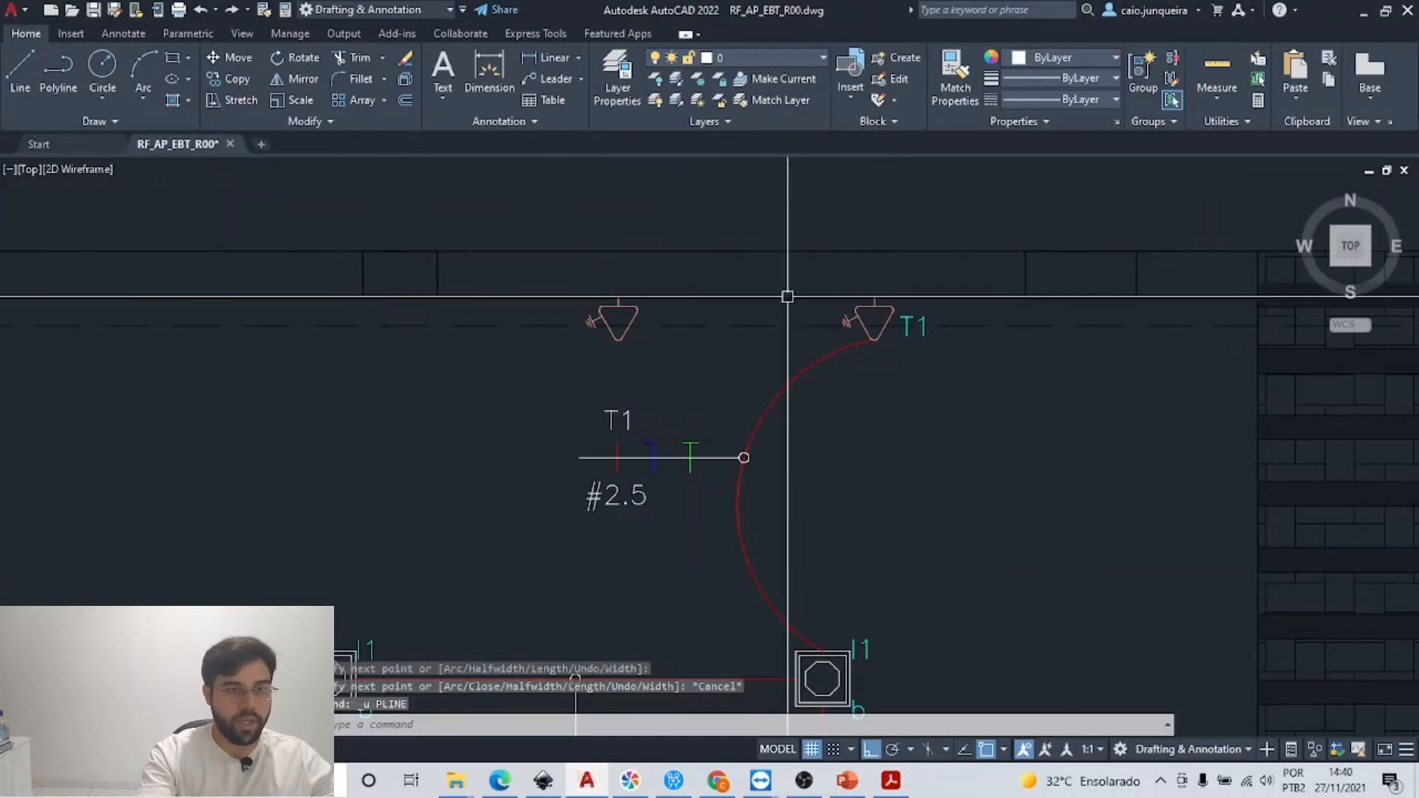
type("pl")
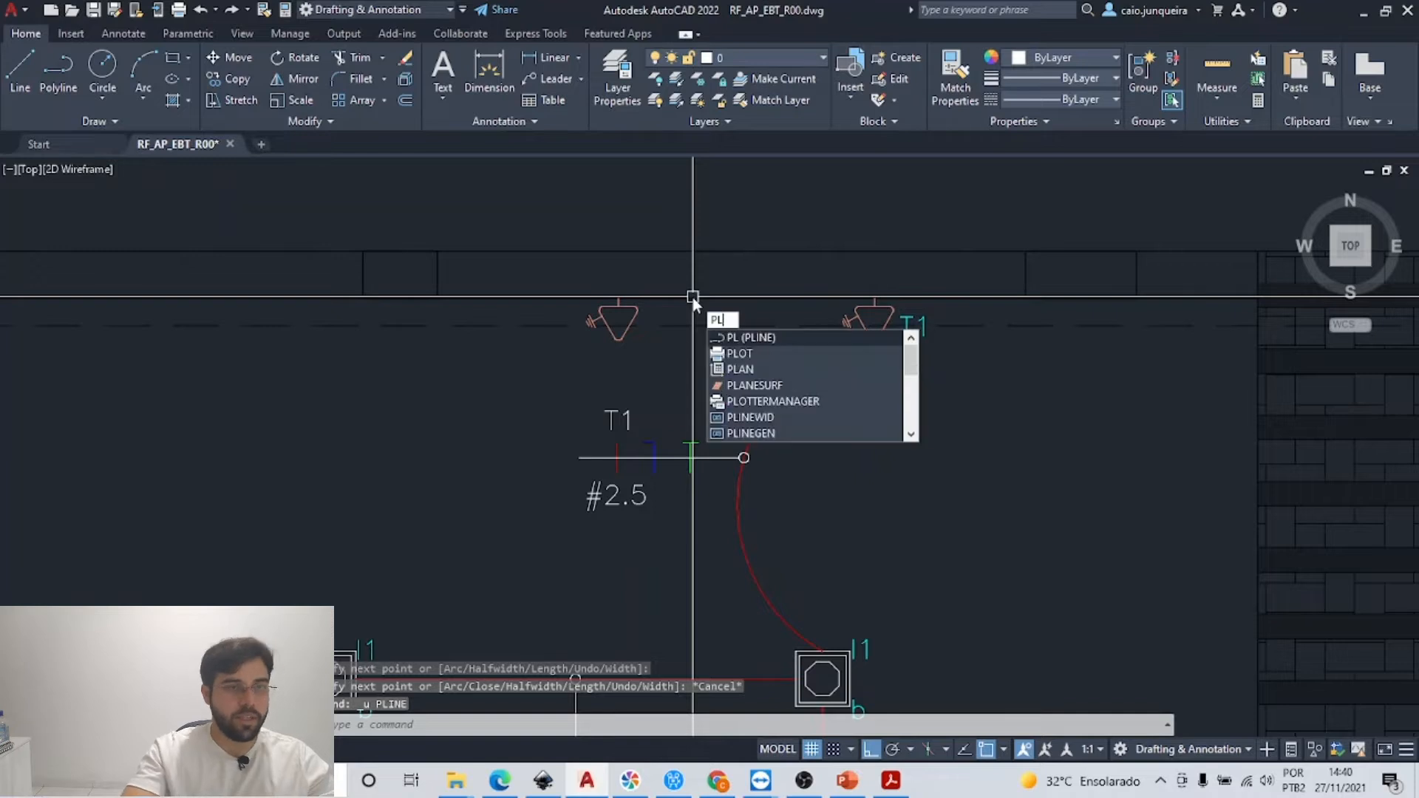
key("Return")
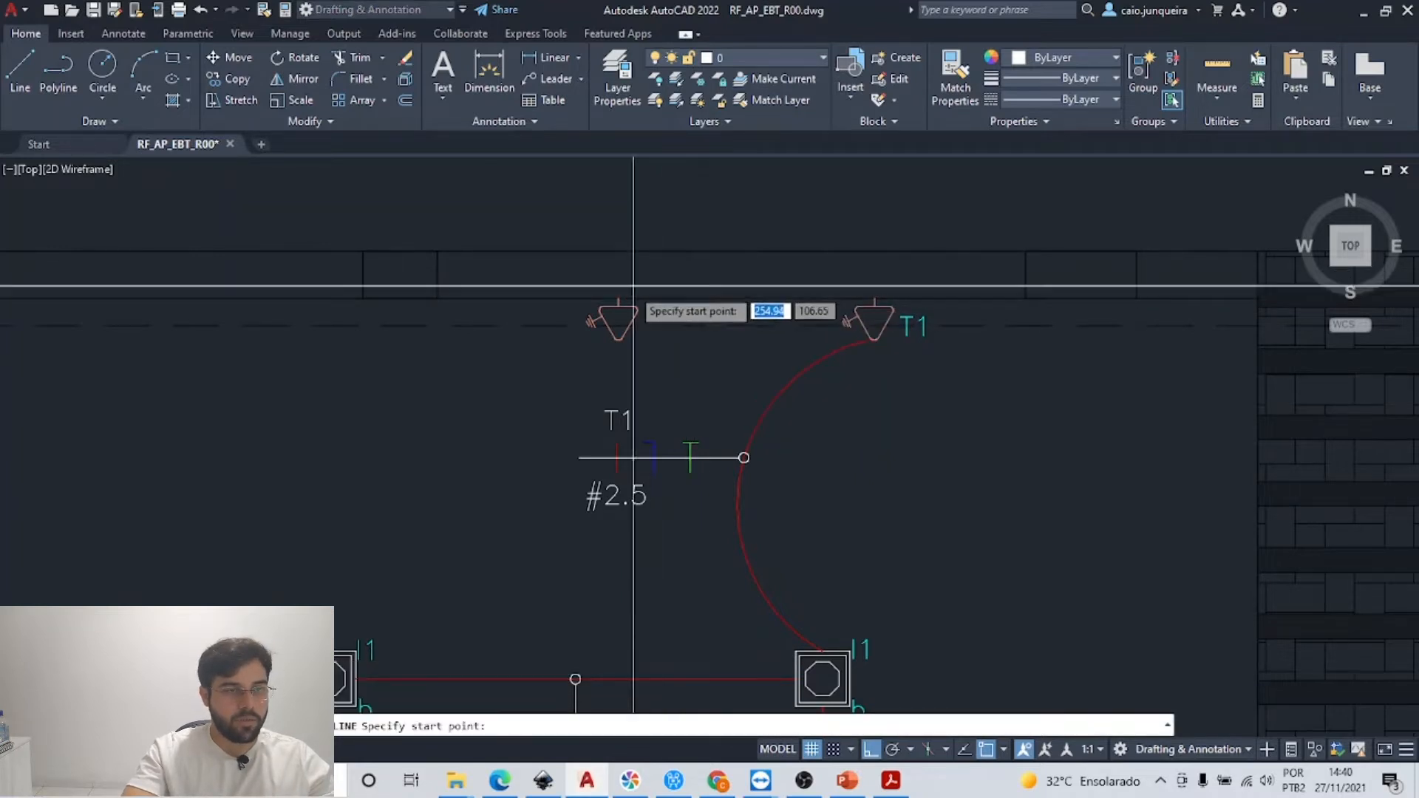
scroll(619, 302, "up", 3)
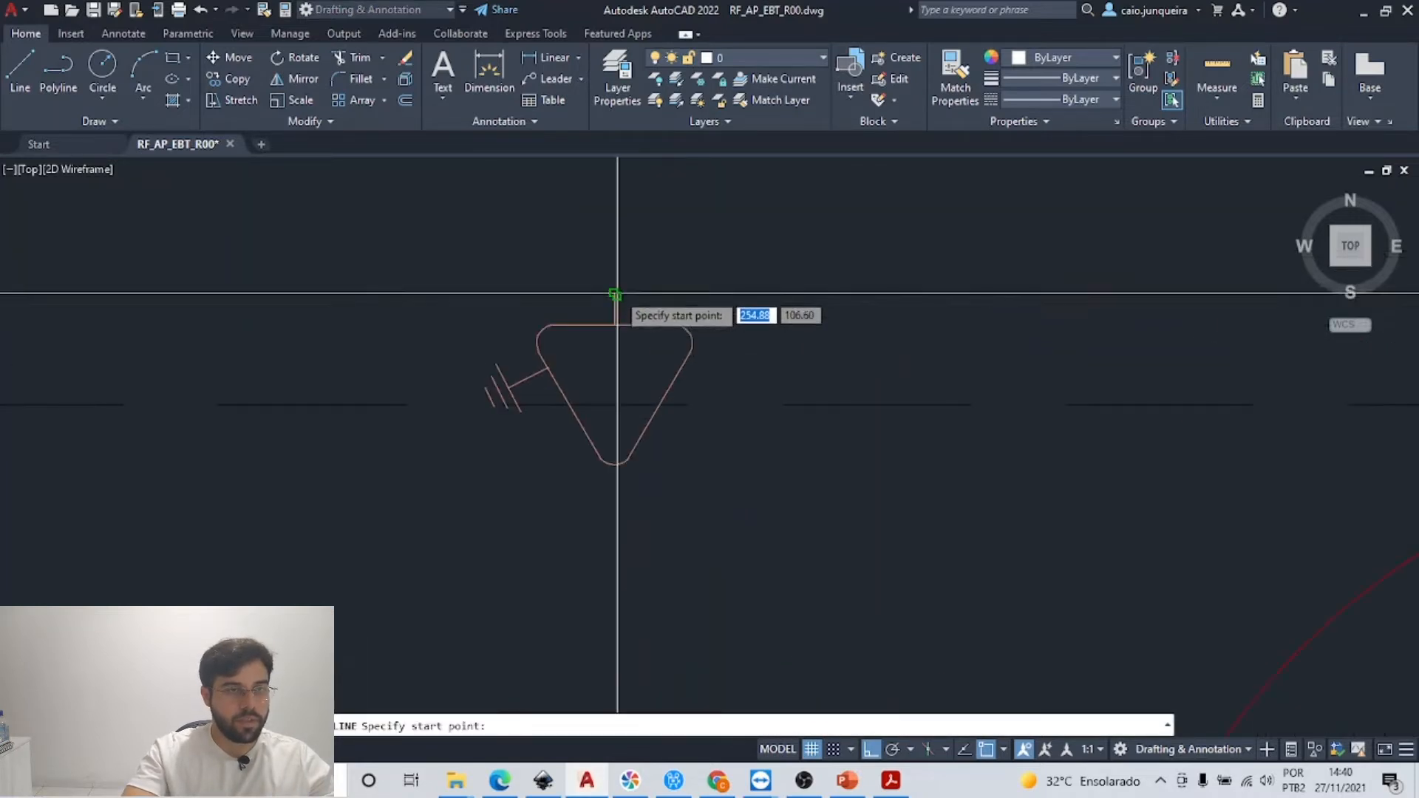
left_click(615, 299)
scroll(620, 240, "down", 1)
scroll(618, 235, "down", 2)
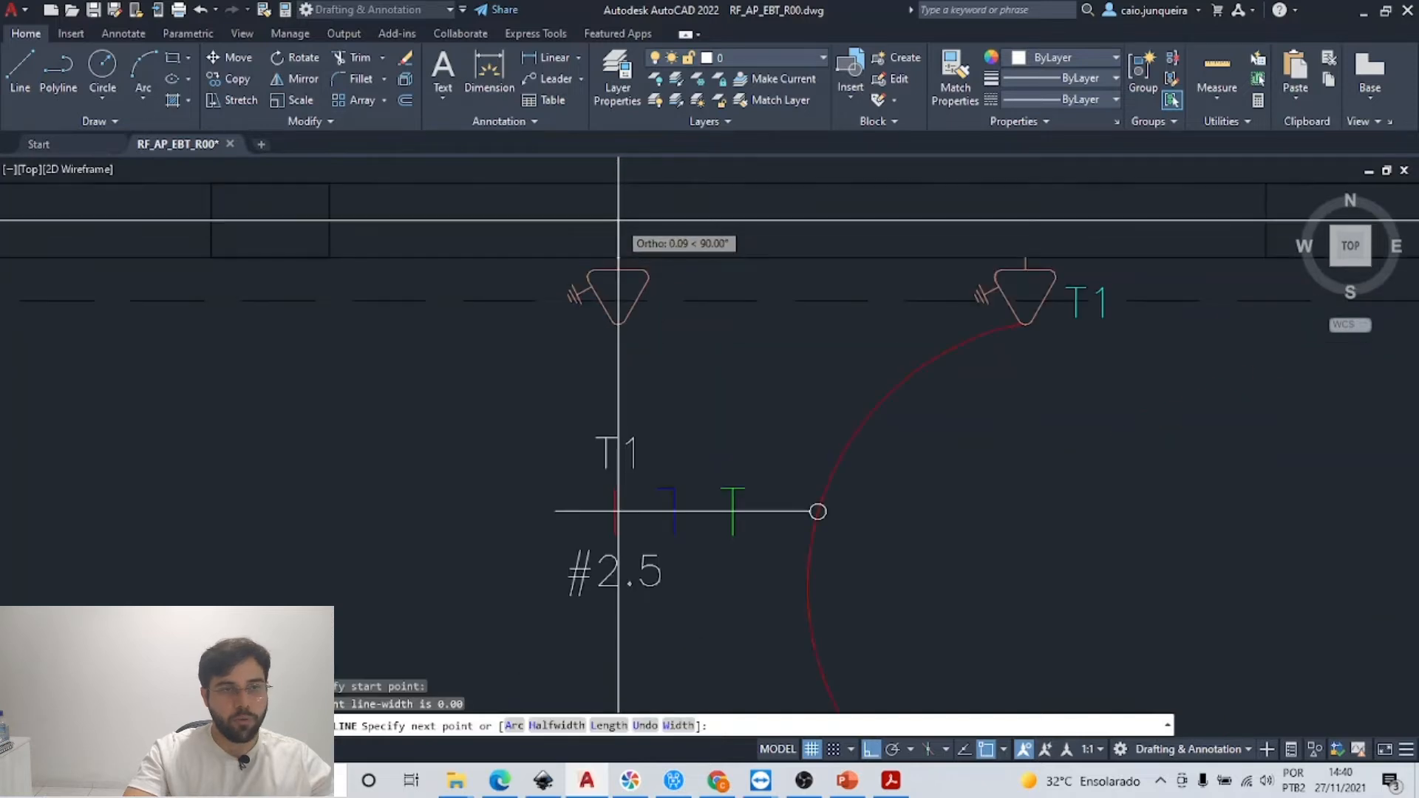
left_click(618, 220)
scroll(843, 222, "down", 2)
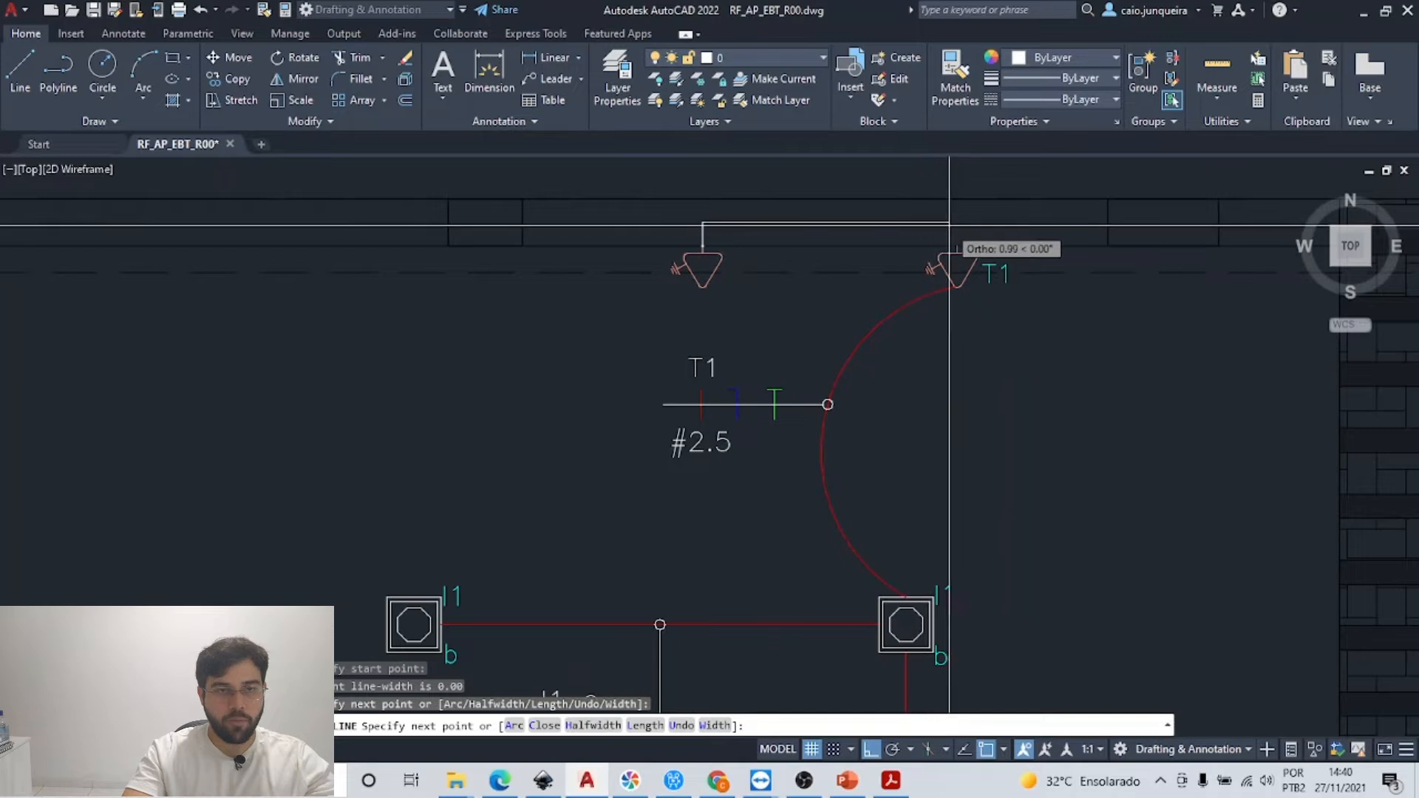
left_click(1003, 222)
key("Escape")
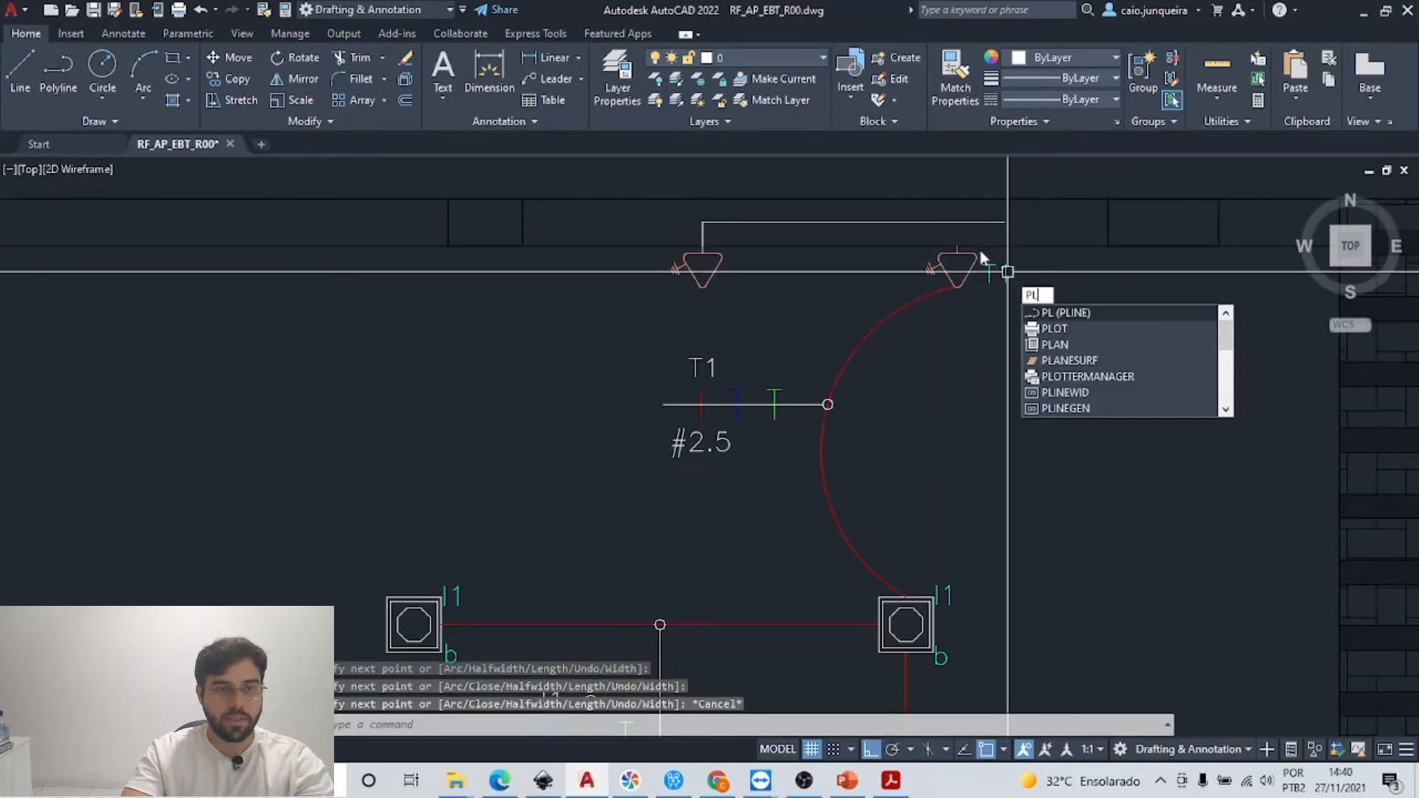
Step: Draw a vertical polyline about 0.1 units long from the right outlet's stem up to the horizontal polyline
key("Return")
left_click(945, 258)
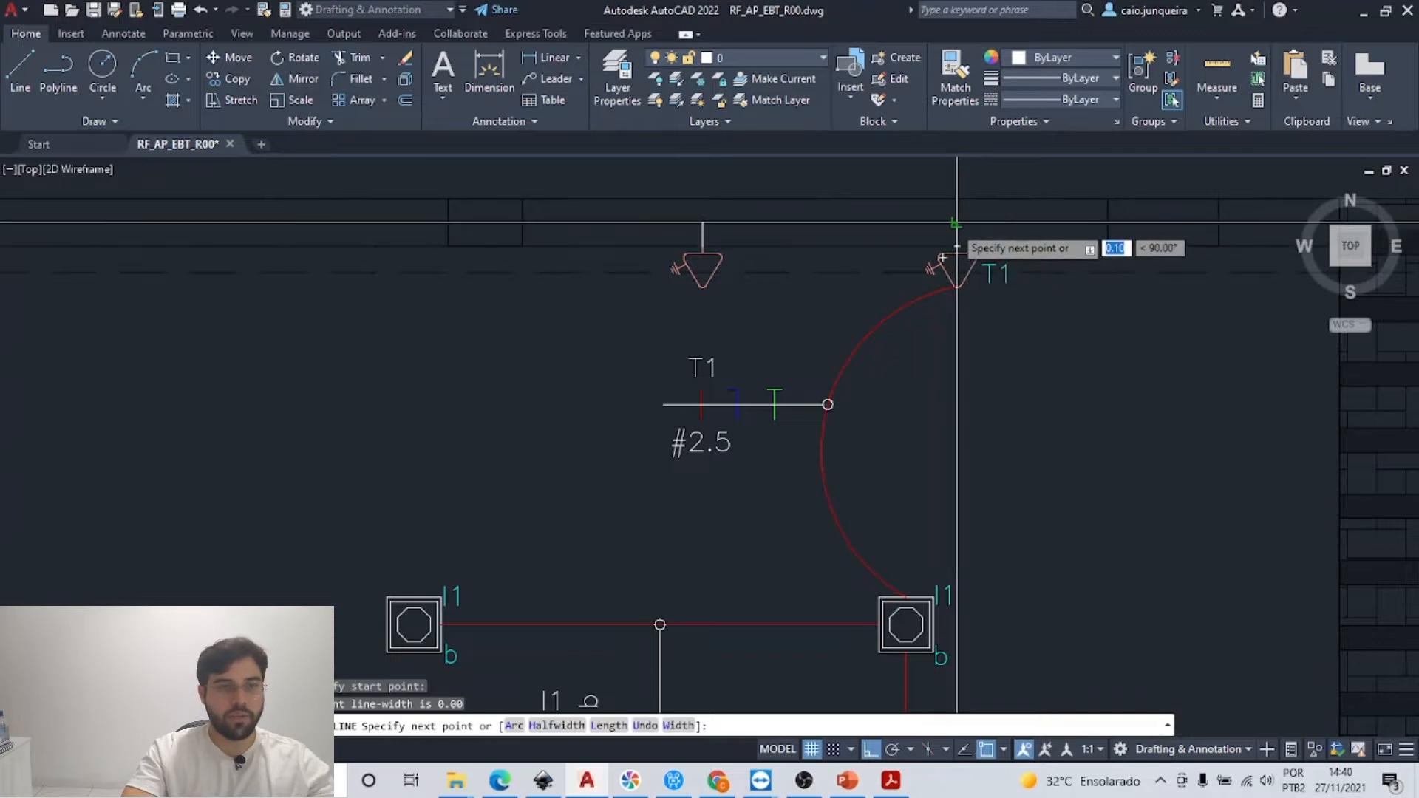
left_click(954, 223)
middle_click_drag(980, 237, 925, 265)
scroll(925, 265, "up", 4)
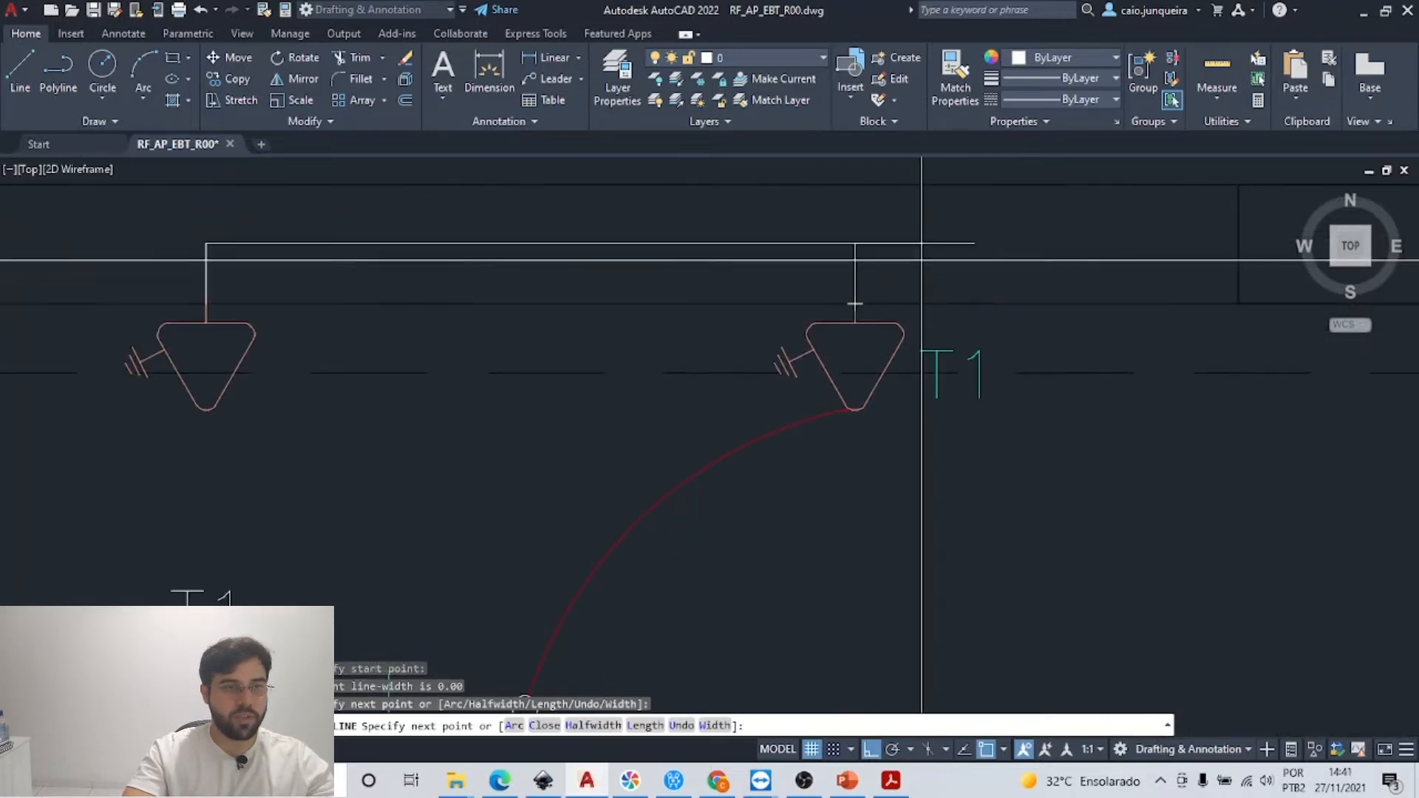
key("Escape")
scroll(518, 313, "down", 2)
middle_click_drag(514, 313, 552, 323)
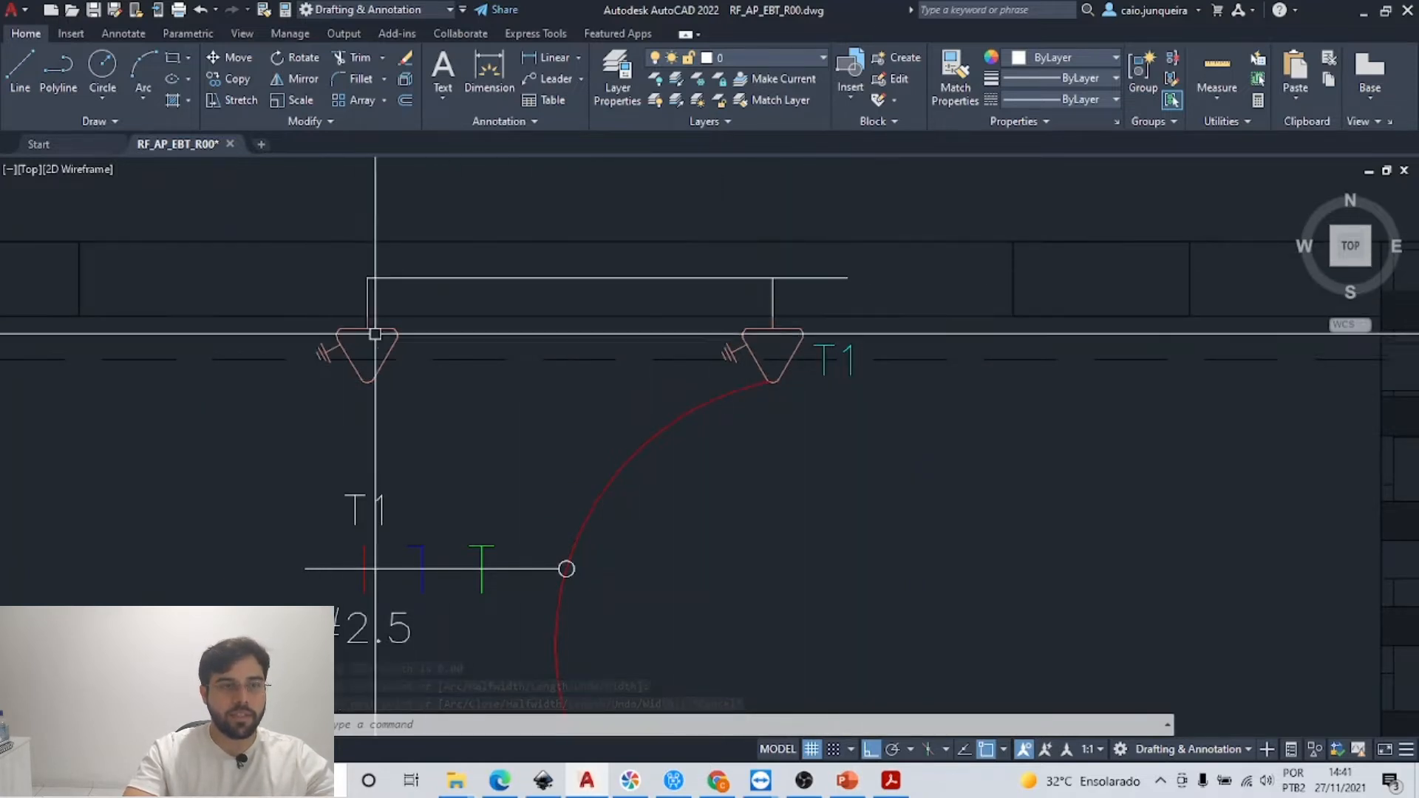
scroll(770, 308, "down", 4)
mouse_move(543, 413)
middle_mouse_down()
mouse_move(561, 377)
mouse_move(714, 284)
mouse_move(696, 273)
mouse_move(523, 398)
middle_mouse_up()
scroll(716, 288, "up", 4)
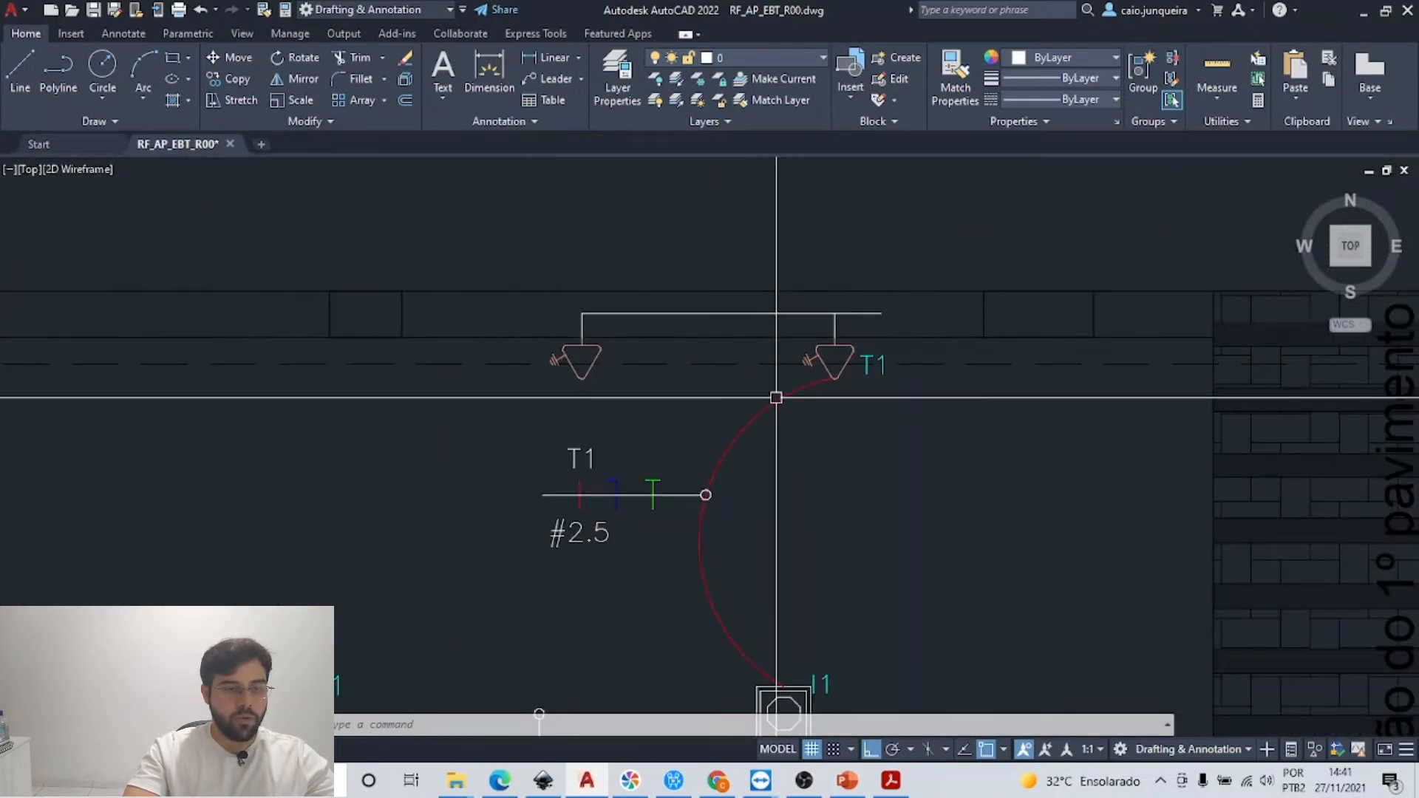
Step: Switch to the Acrobat Reader slides and advance to the "Cortar ou apagar (TR)" page on the Trim command
left_click(889, 780)
scroll(856, 726, "down", 1)
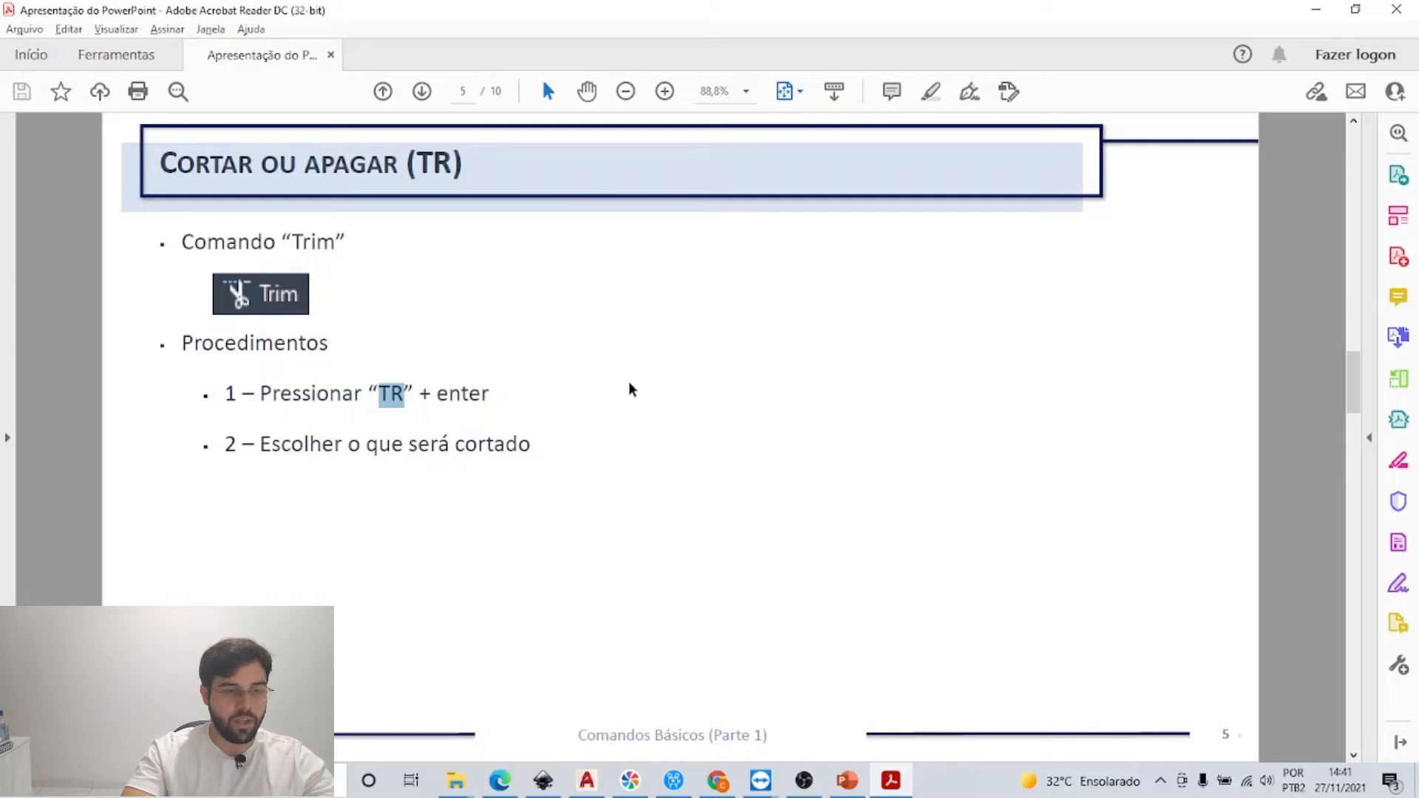
Step: Return to the AutoCAD drawing and trim the end of the horizontal polyline that extends past the right outlet's vertical line
left_click(587, 781)
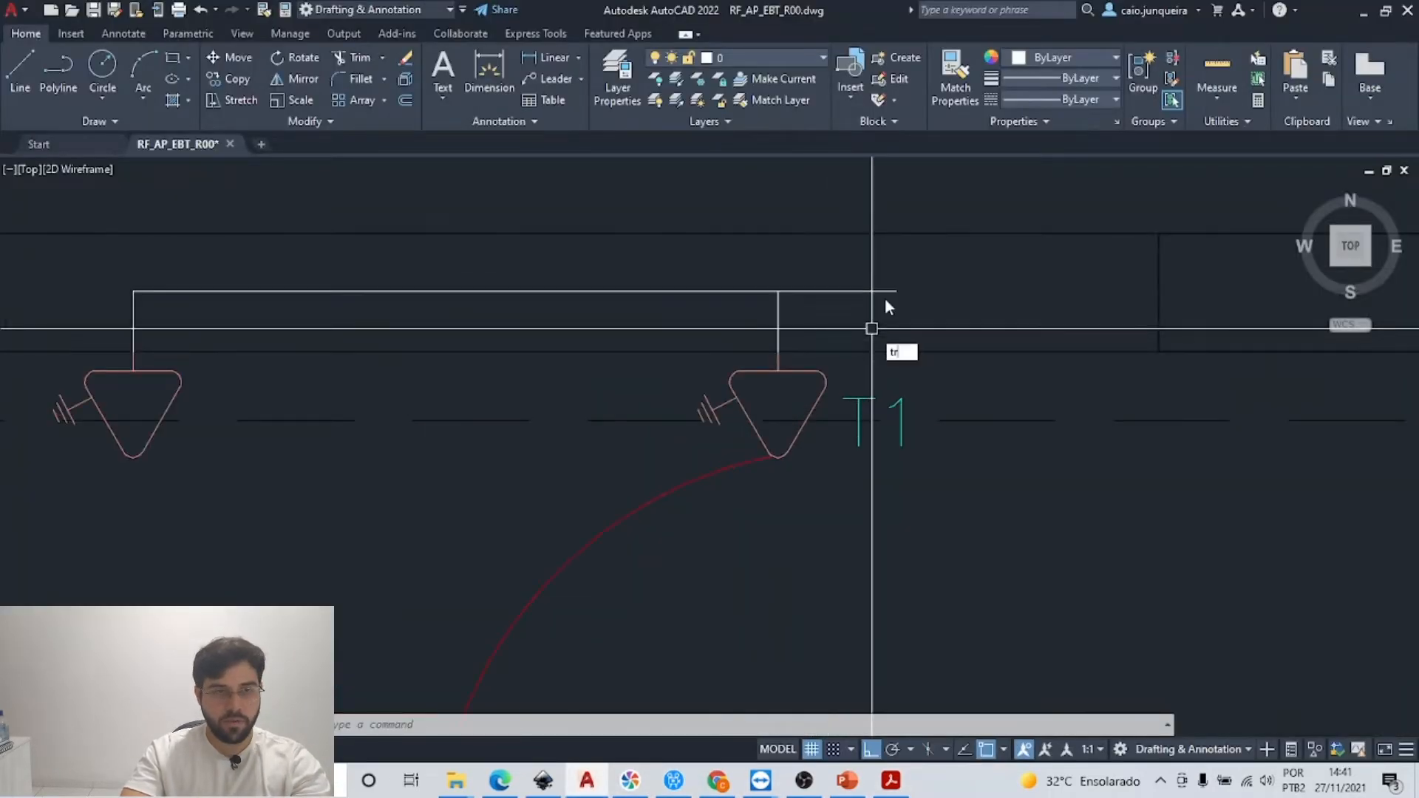
type("tr")
key("Return")
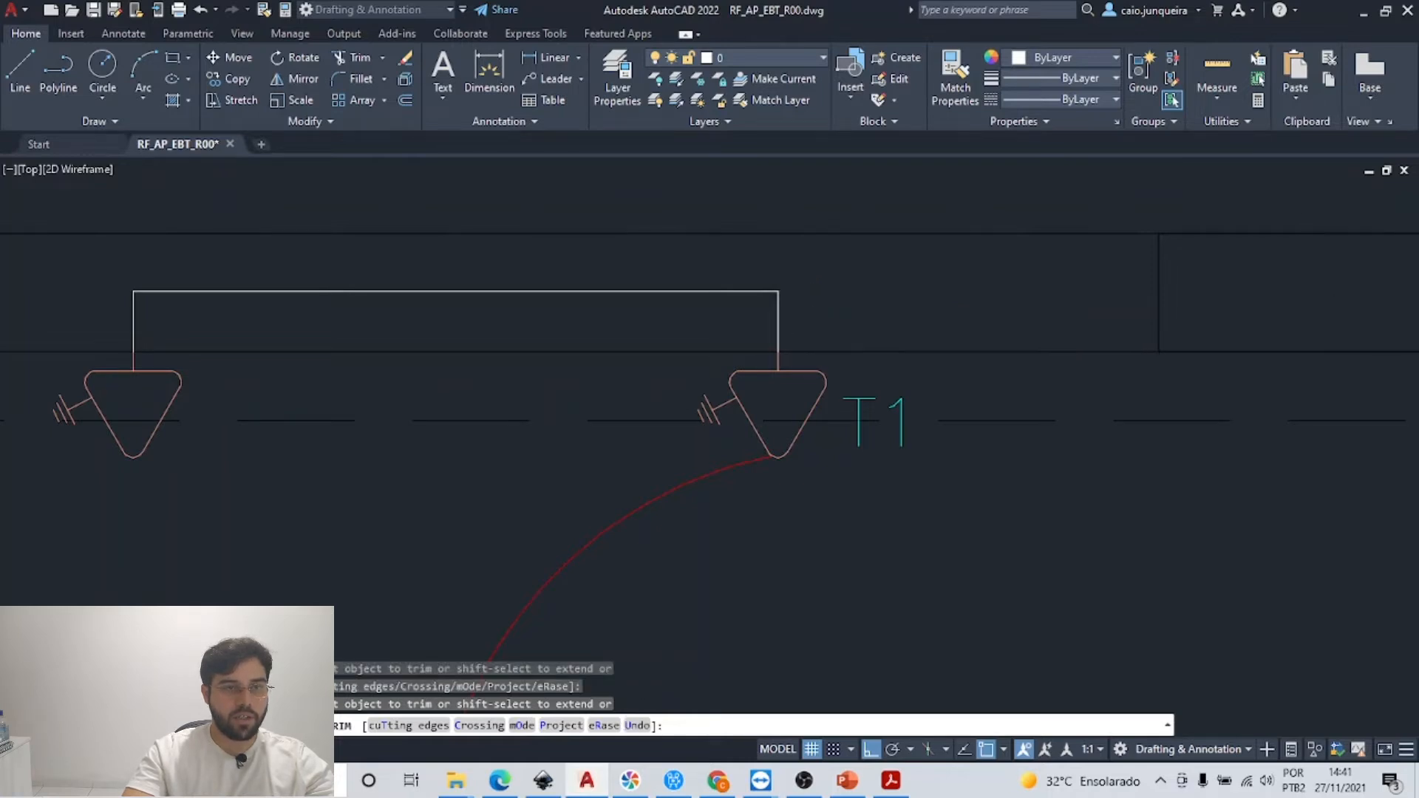
key("Escape")
middle_click_drag(535, 330, 746, 329)
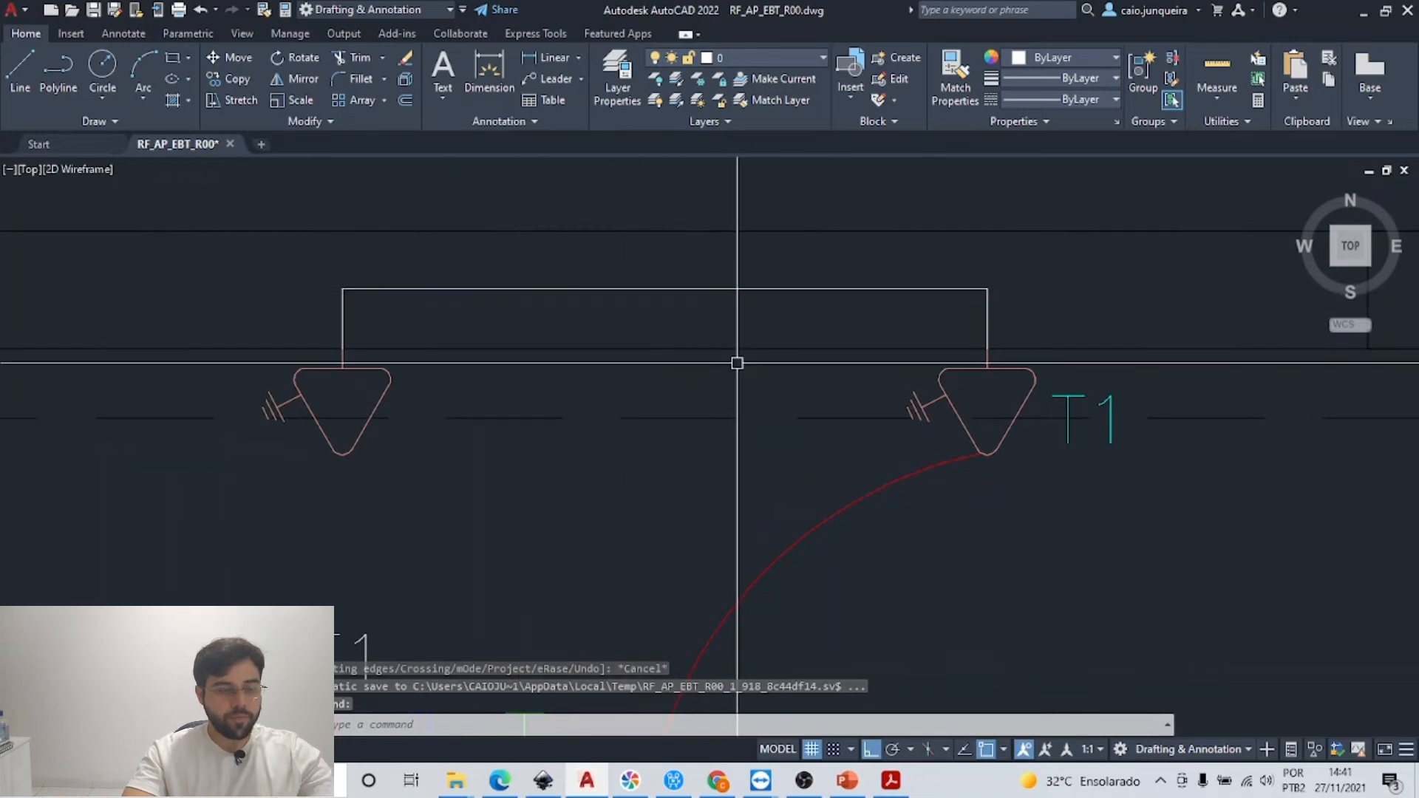
Step: Switch to the Acrobat Reader slides, advance to the "Distância (DI)" page, and return to the AutoCAD drawing
key("alt+Tab")
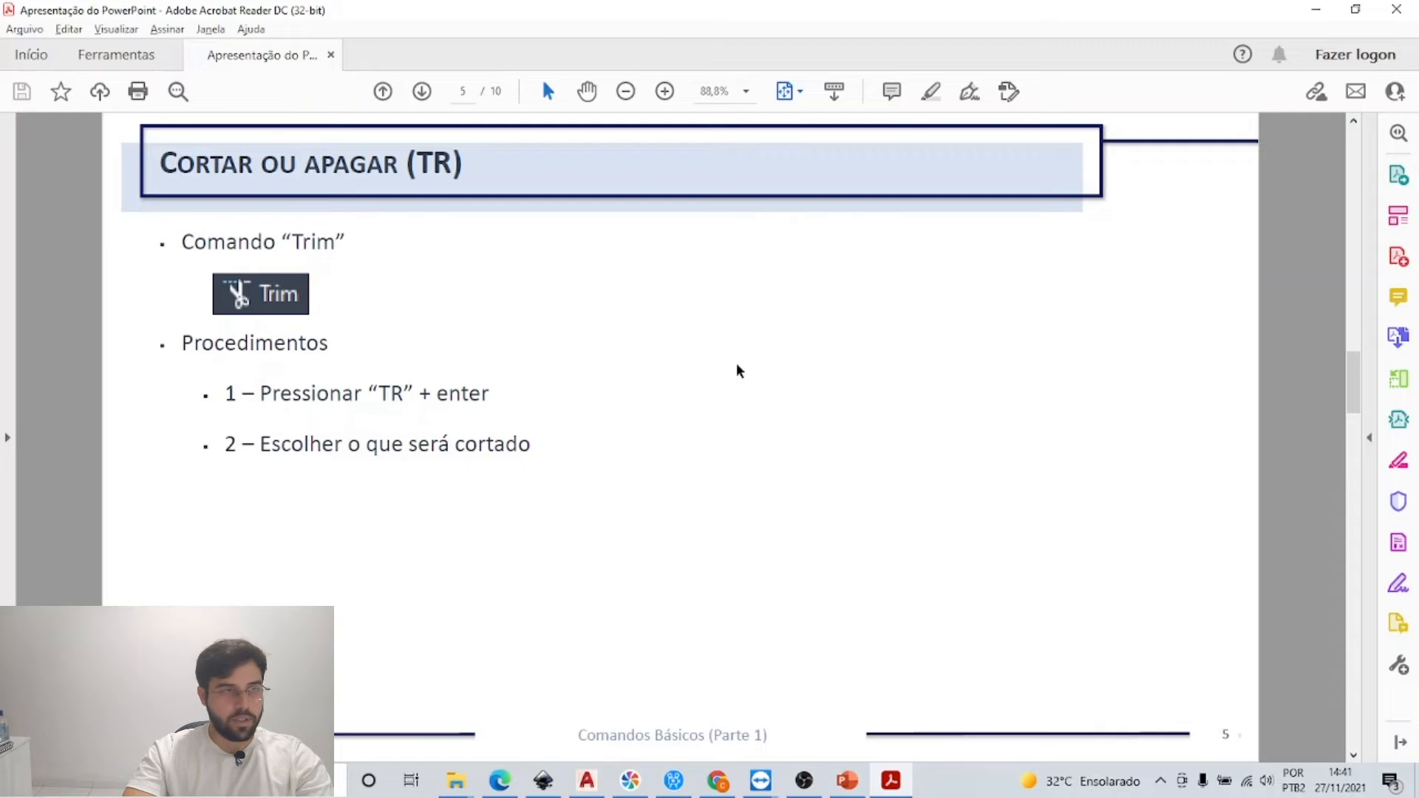
scroll(737, 369, "down", 1)
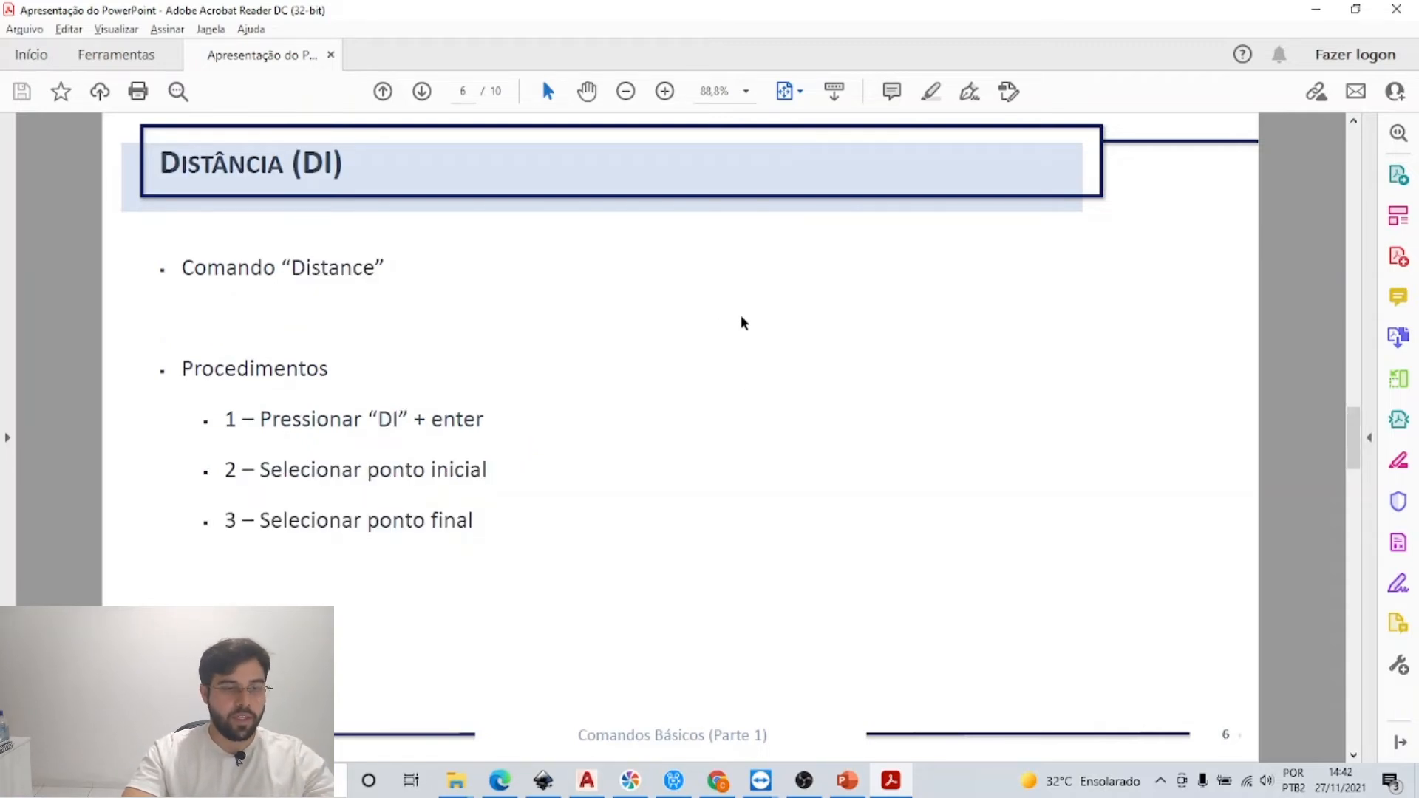
left_click(586, 781)
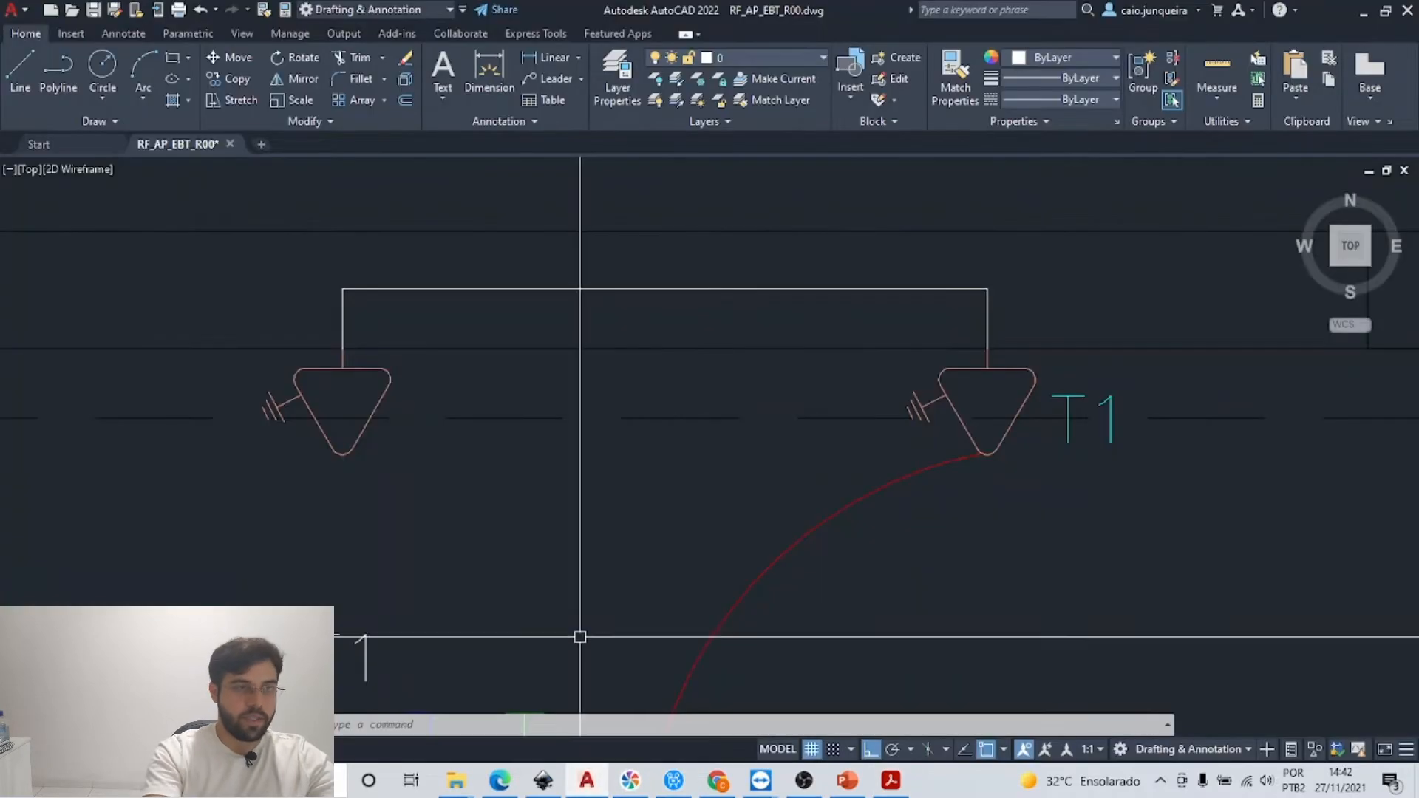
Step: Measure the distance between the two upper corners of the polyline joining the outlets
type("di")
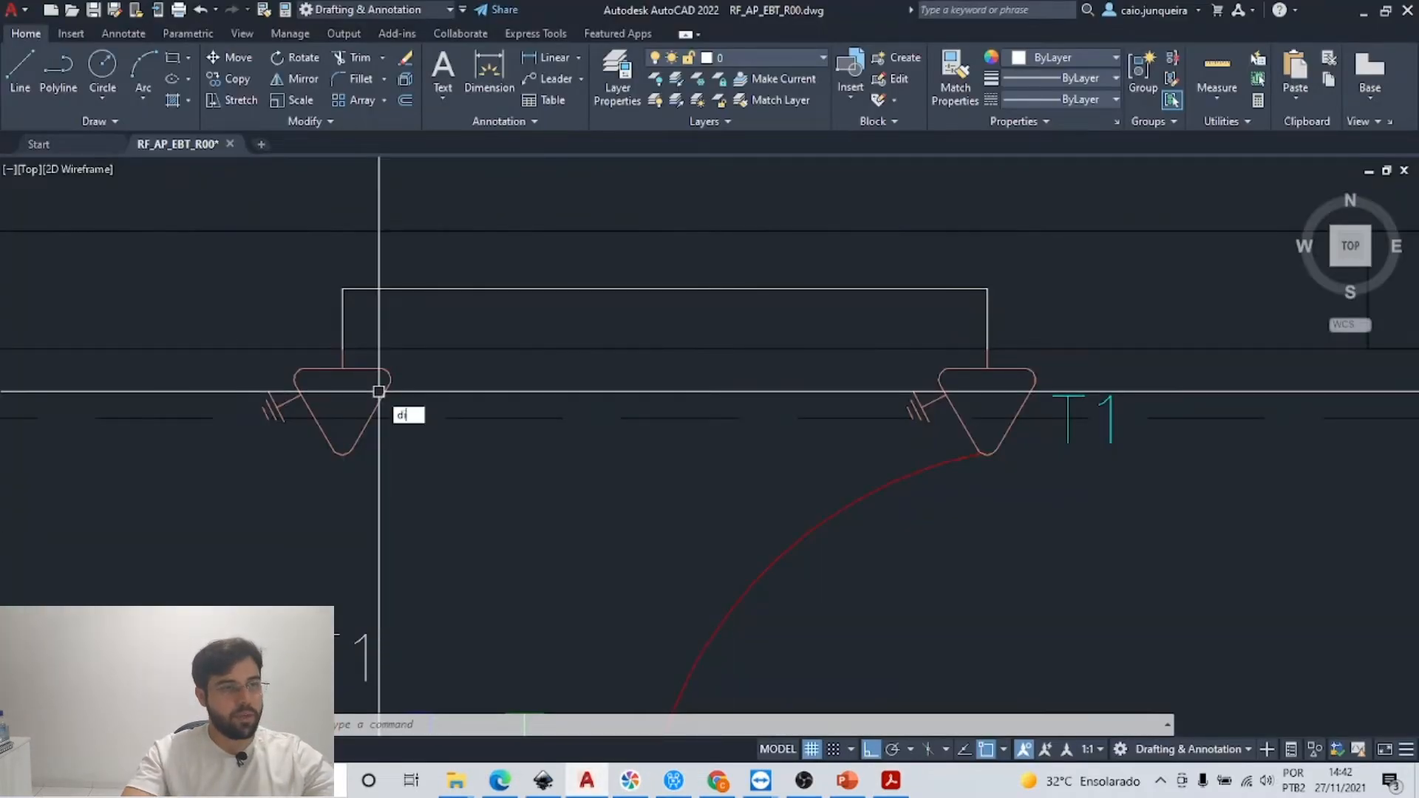
key("Return")
left_click(342, 288)
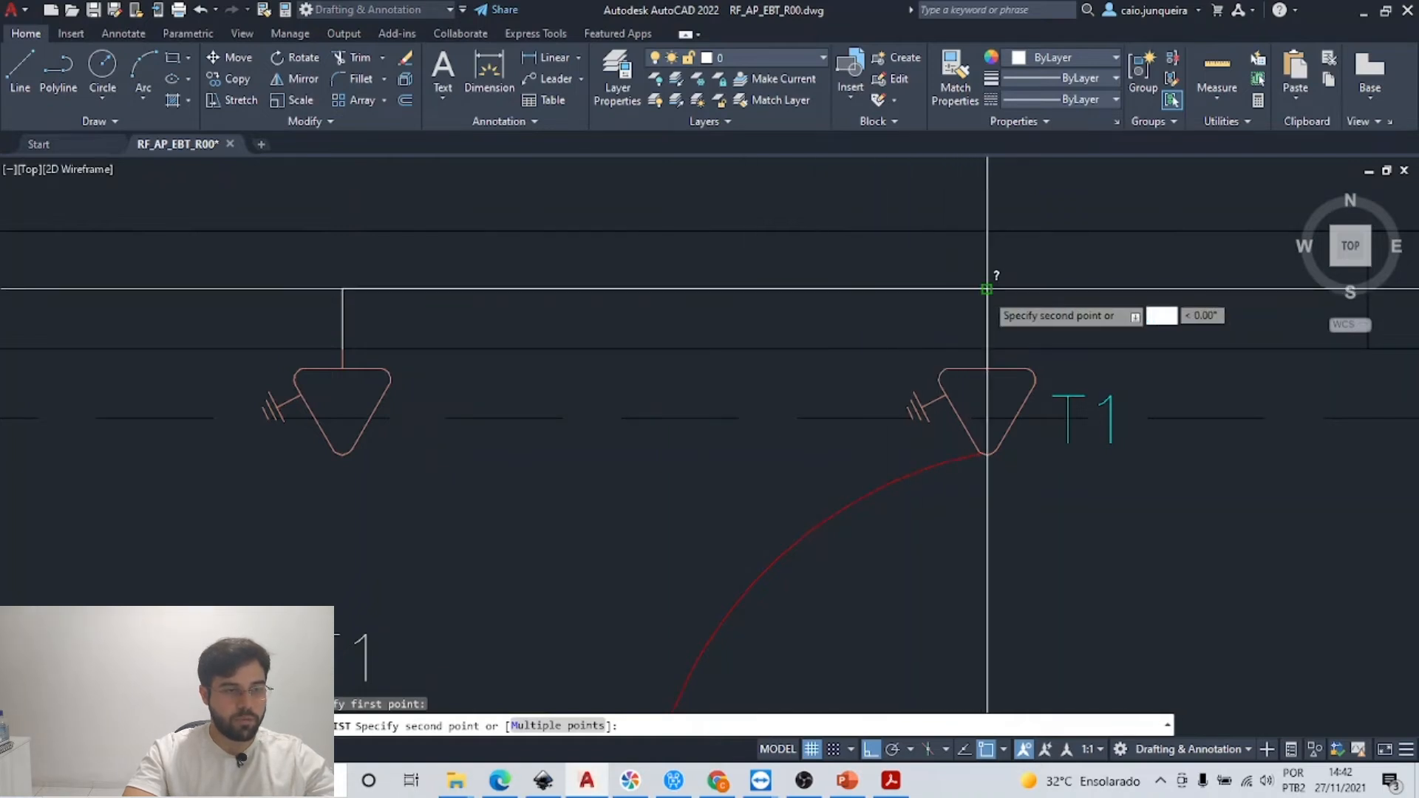
left_click(986, 289)
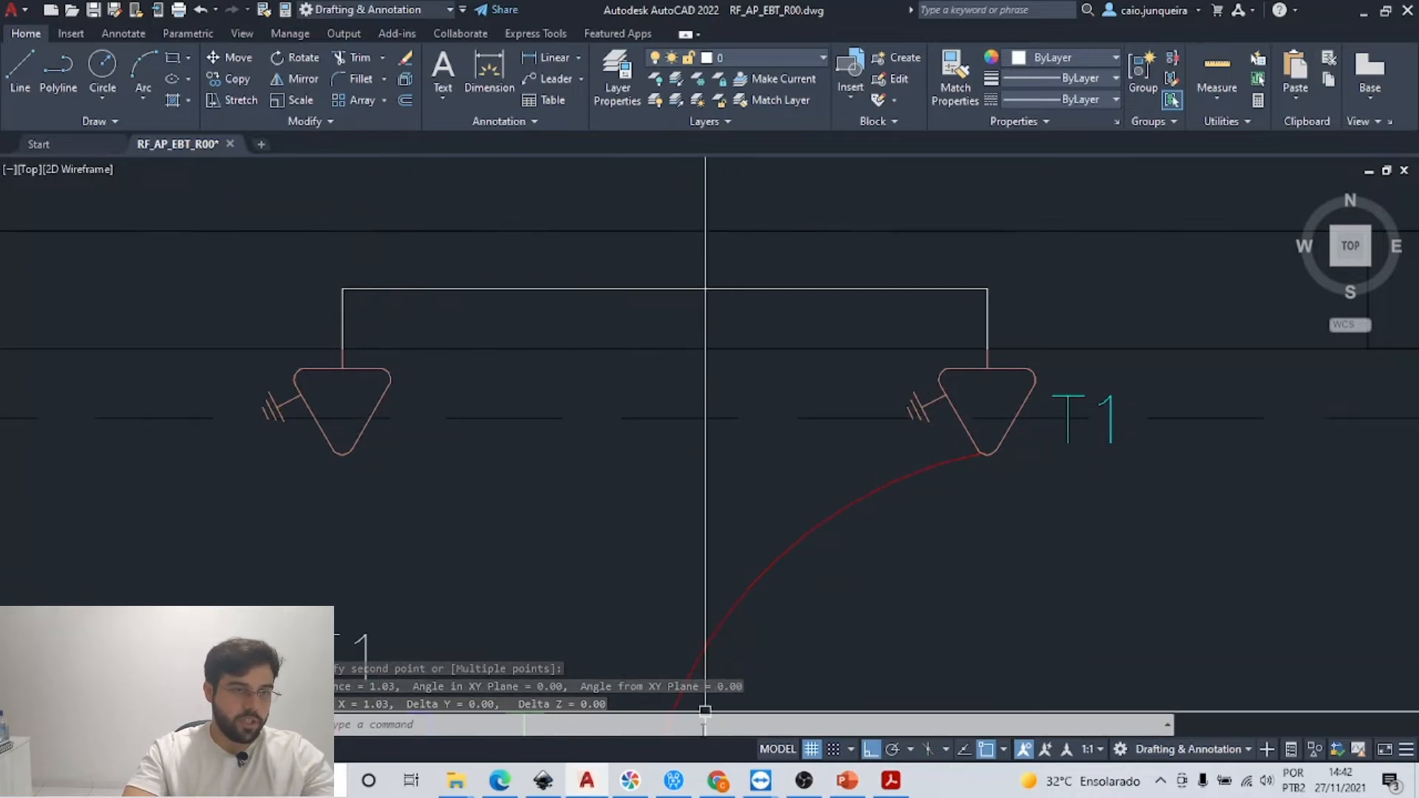
Step: Switch to the Acrobat Reader slides, read the base point and angle instructions on the "Rotacionar (RO)" page, and return to AutoCAD
mouse_move(897, 783)
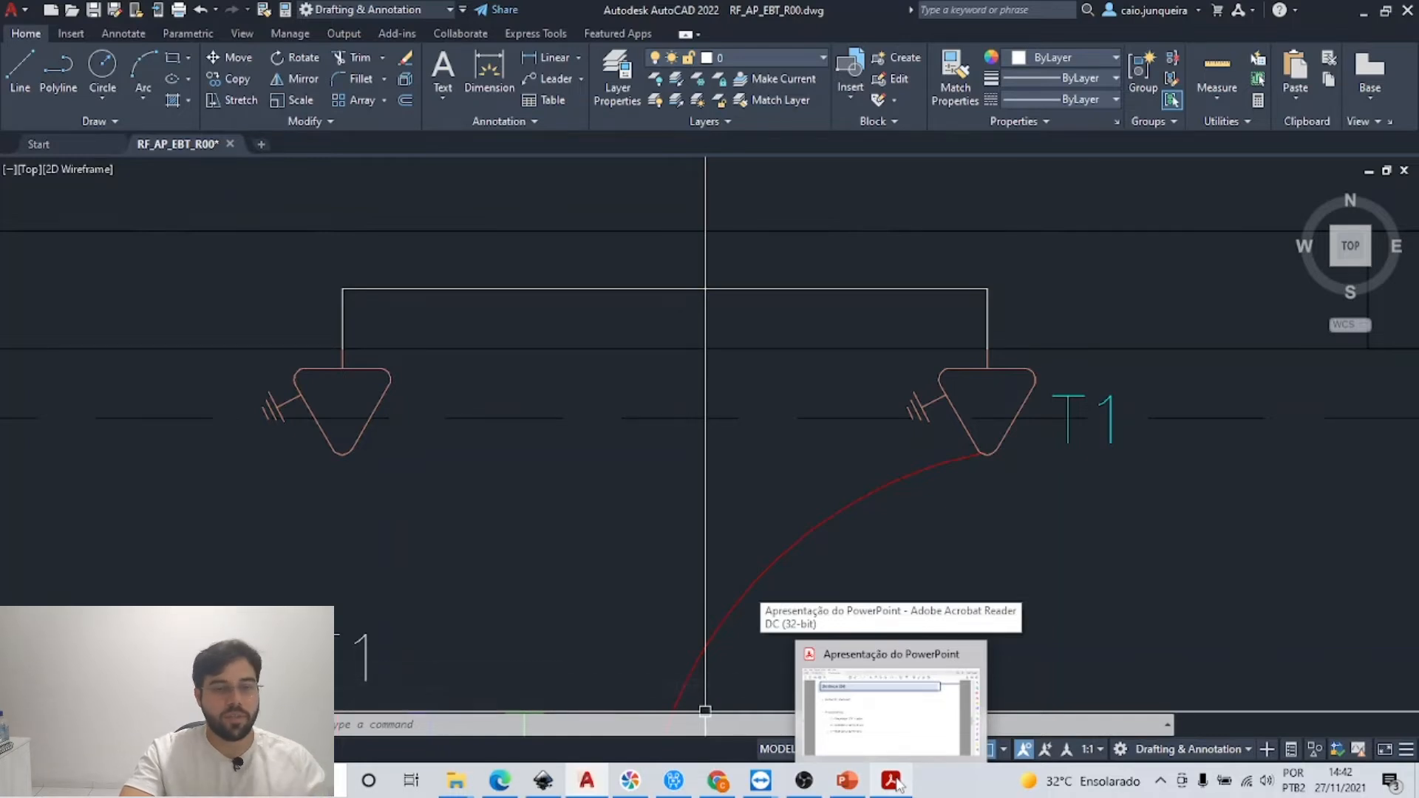
left_click(897, 783)
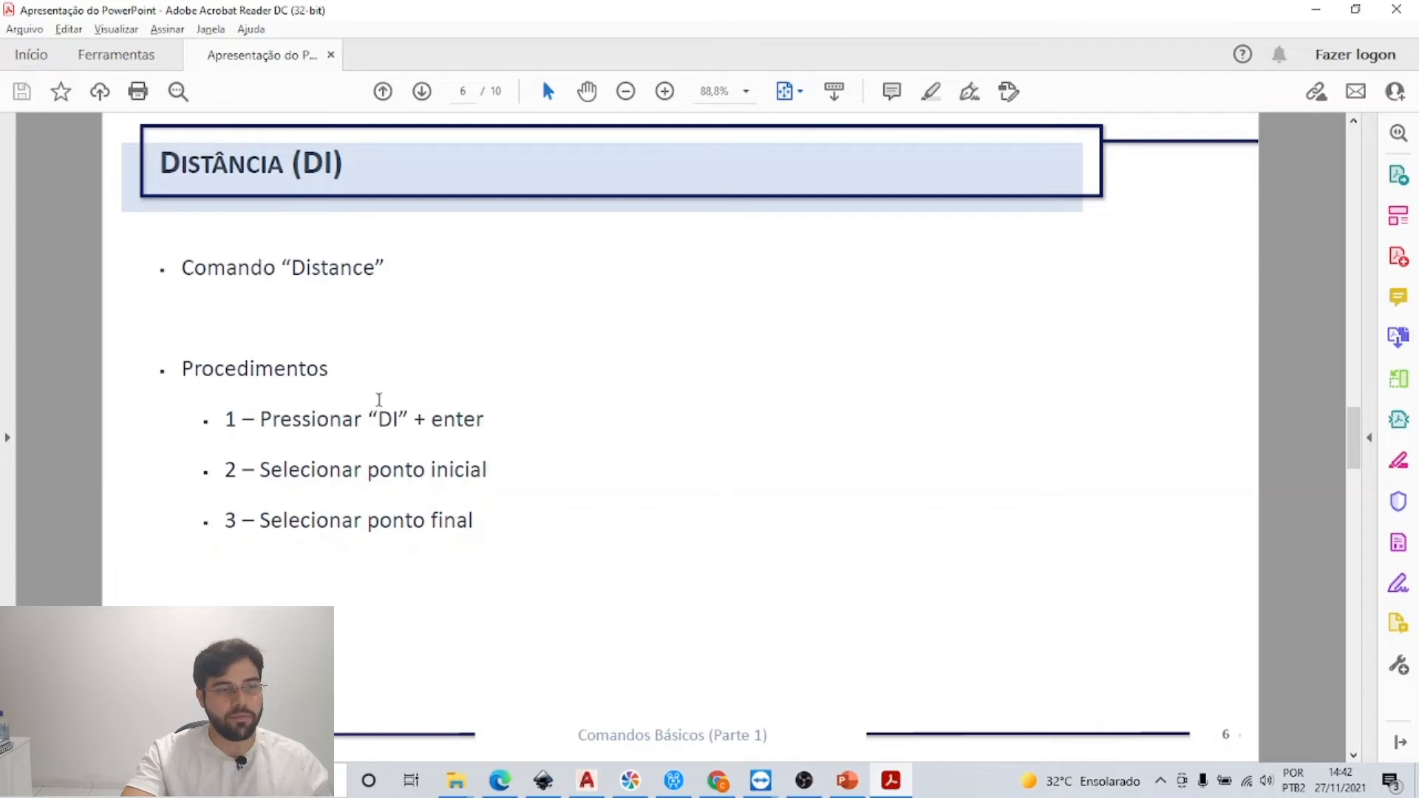
scroll(422, 488, "down", 1)
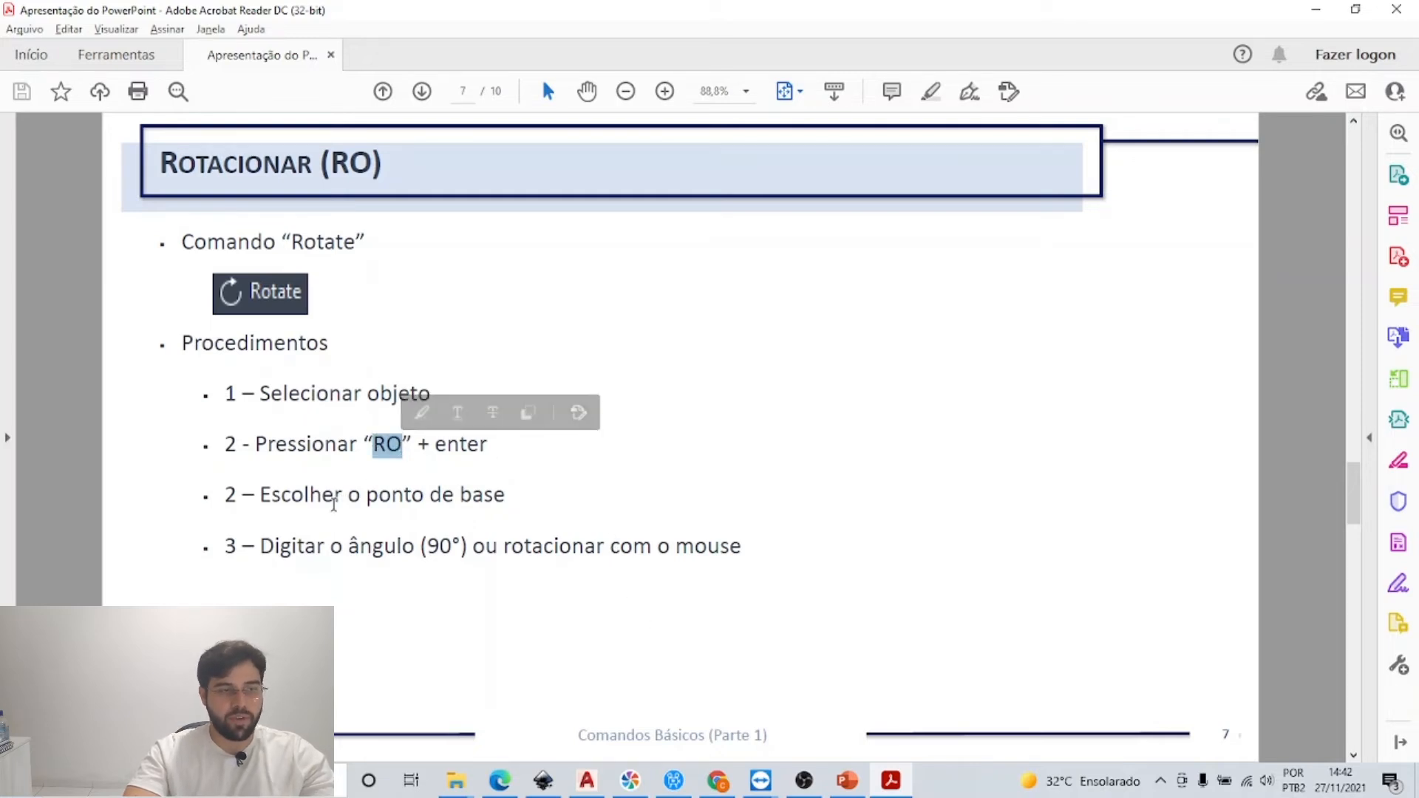
left_click(259, 494)
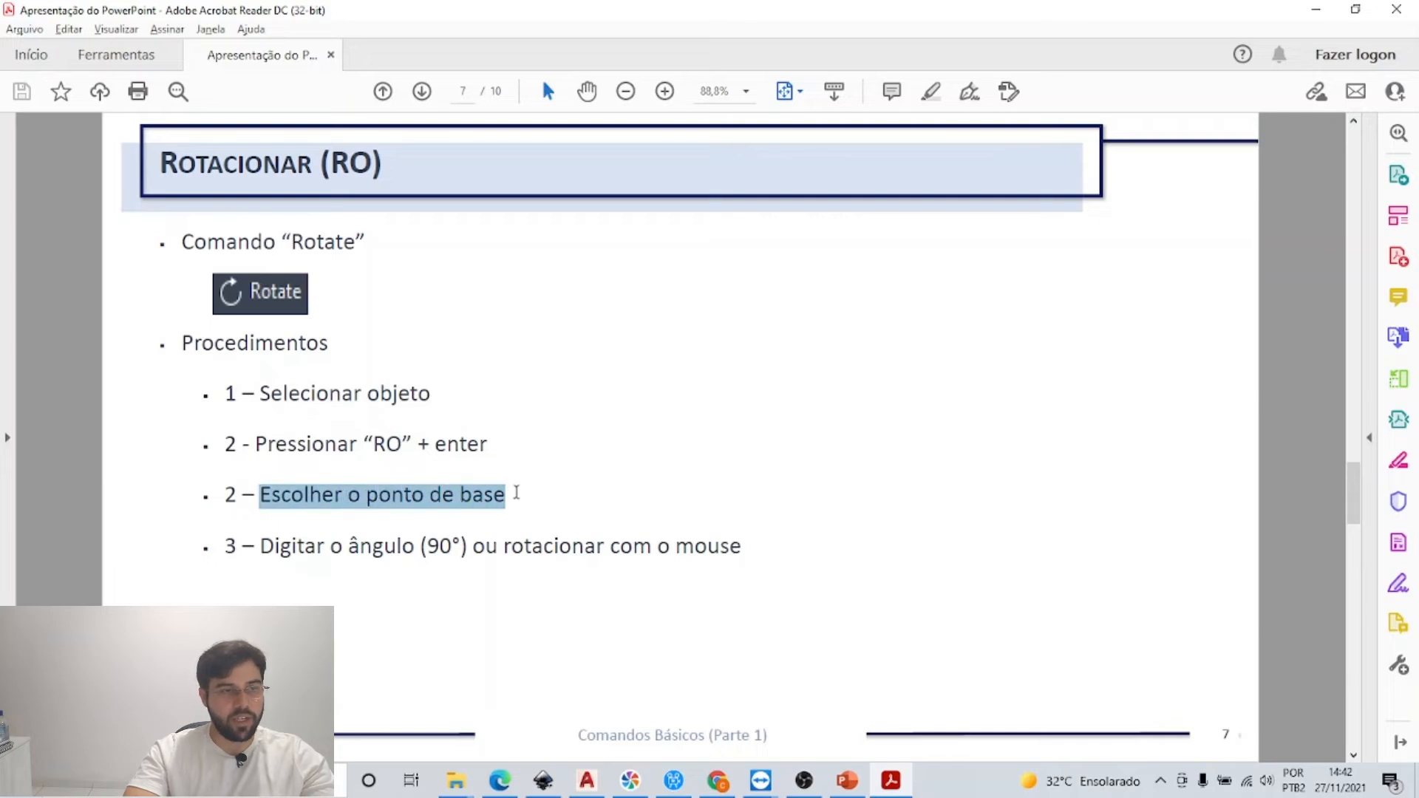
left_click_drag(243, 546, 470, 546)
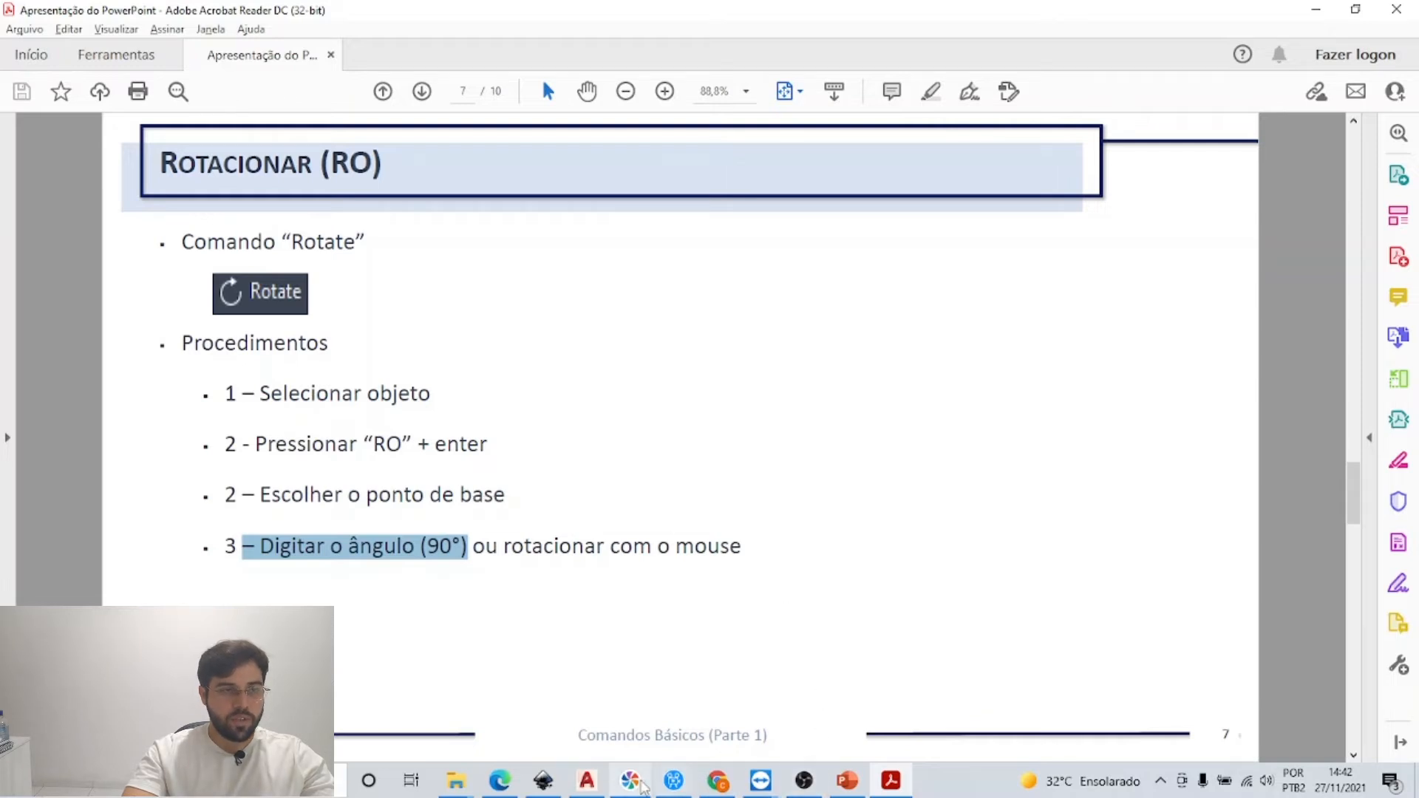
left_click(587, 780)
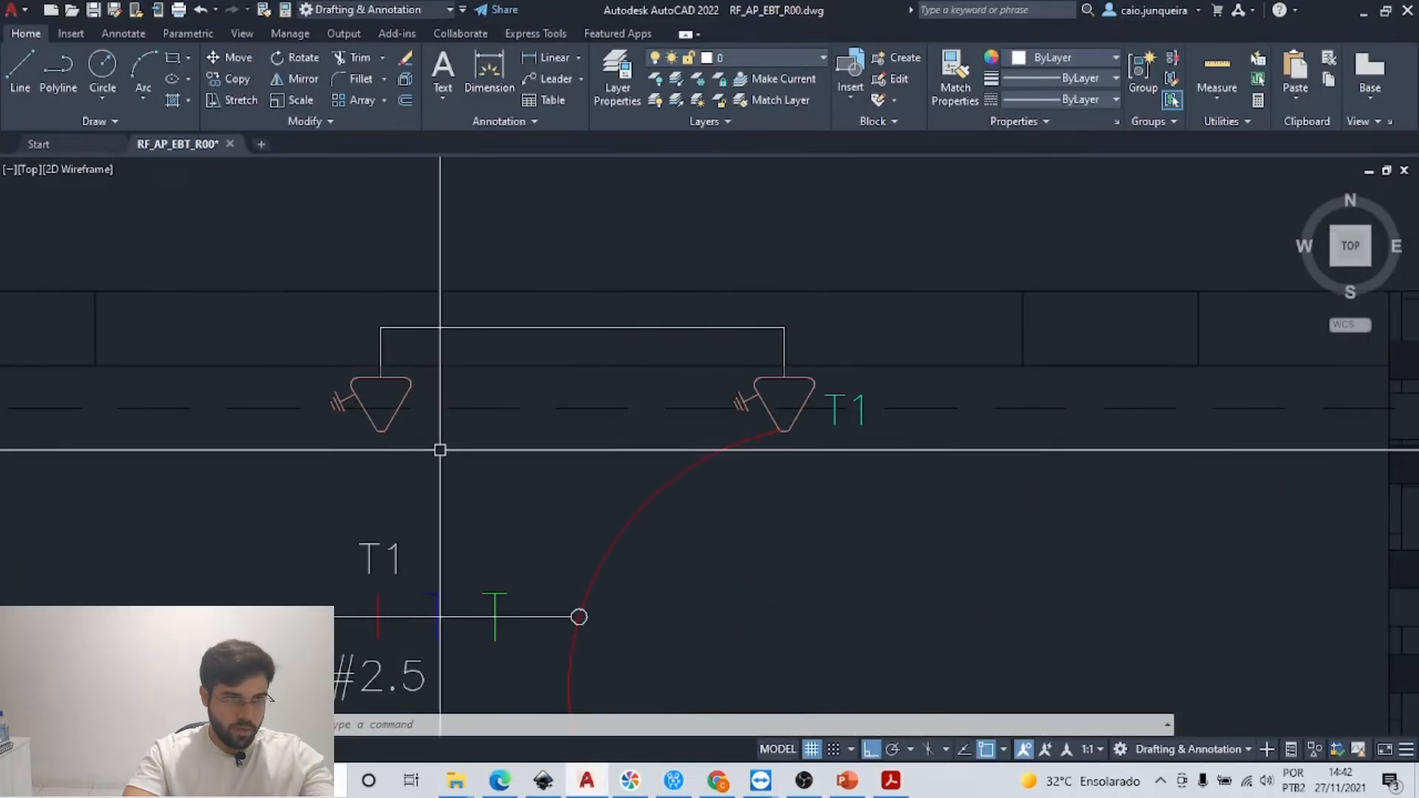
scroll(423, 428, "down", 2)
mouse_move(354, 437)
middle_mouse_down()
mouse_move(726, 398)
mouse_move(774, 380)
middle_mouse_up()
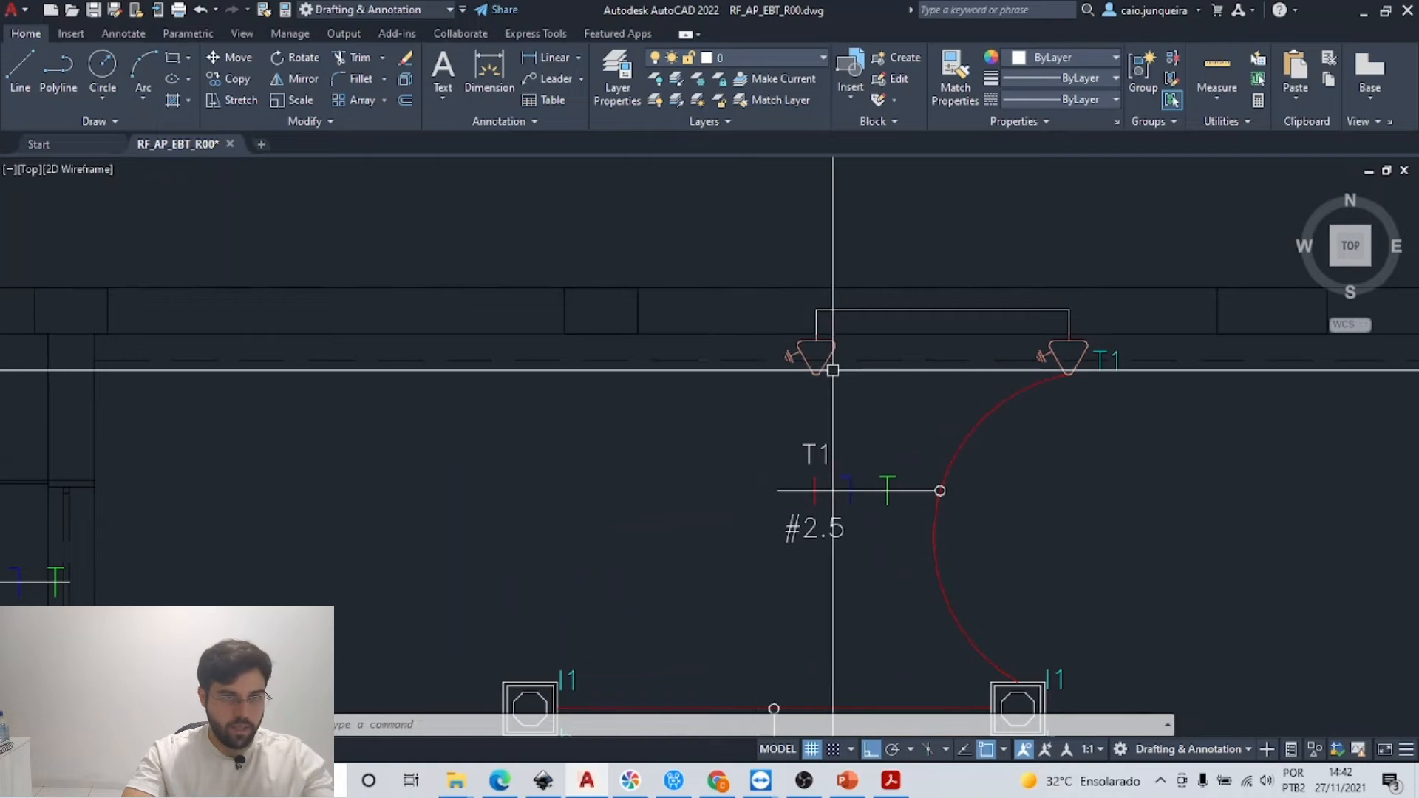
left_click(798, 353)
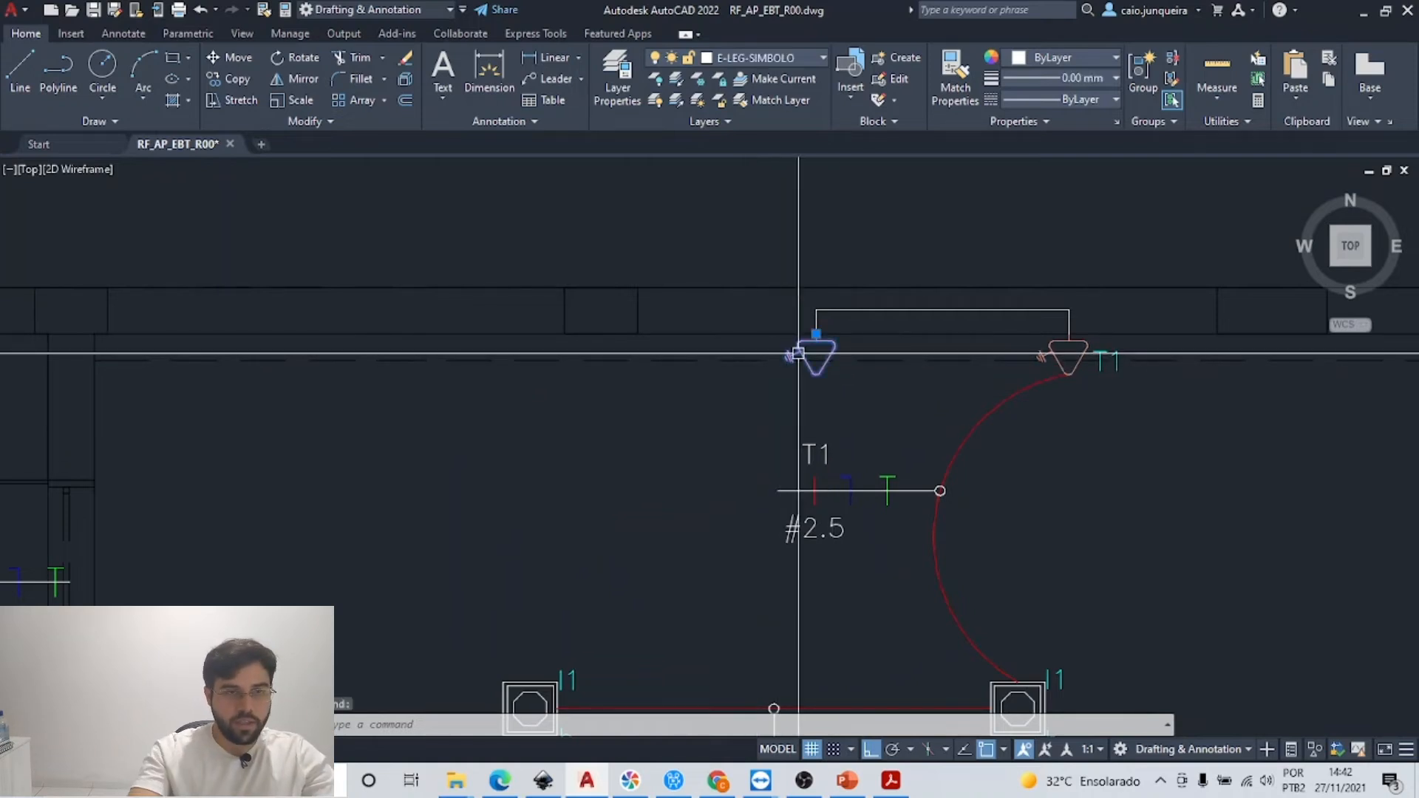
type("ro")
key("Return")
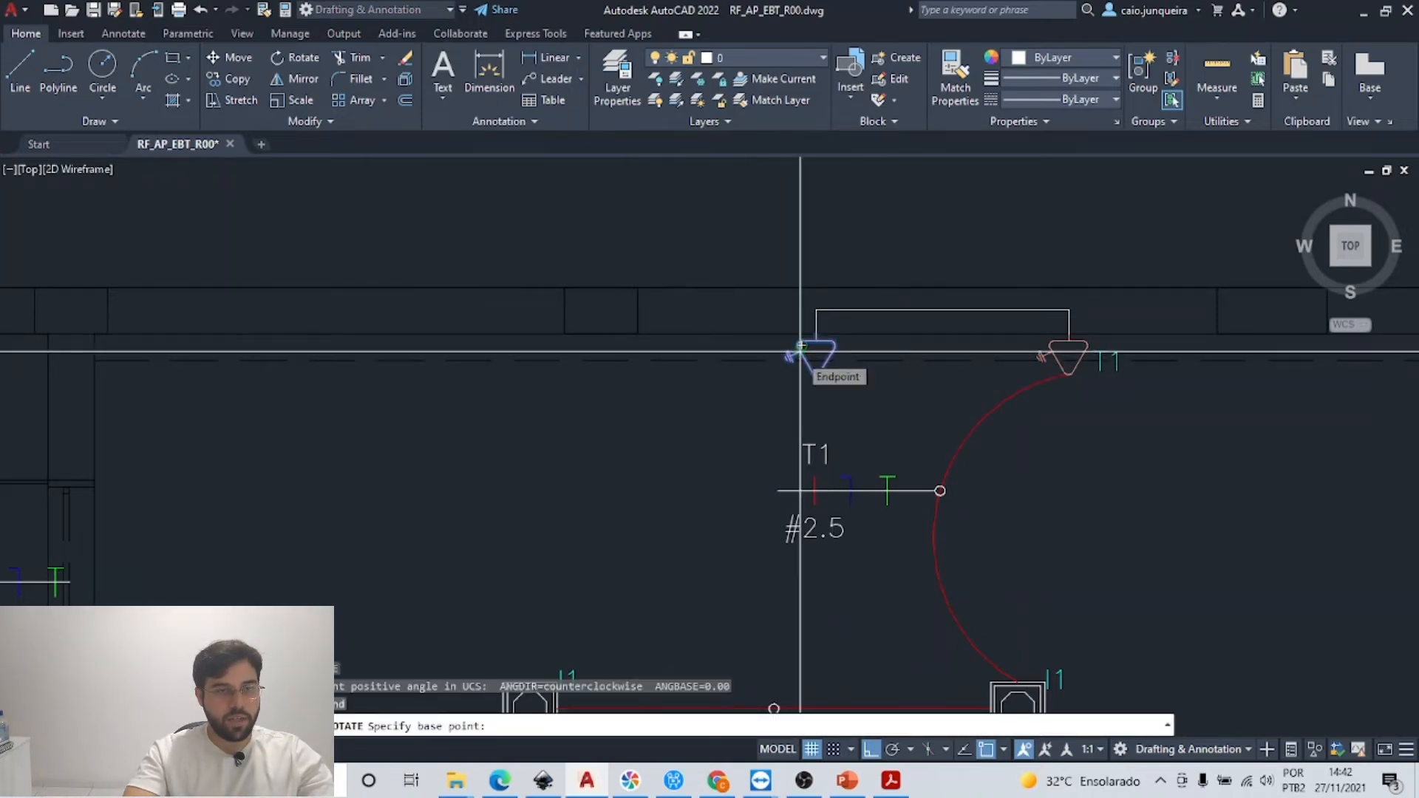
left_click(817, 333)
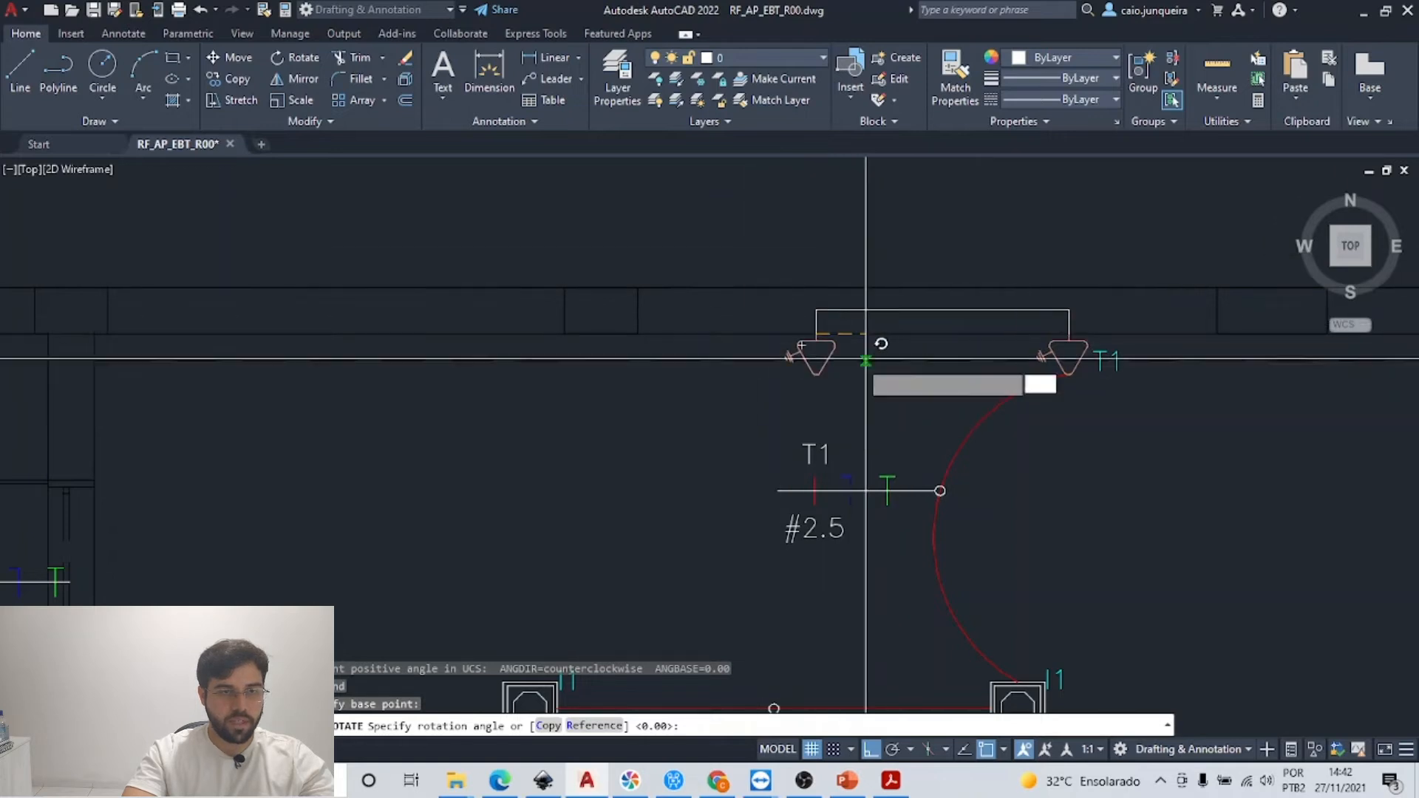
key("Escape")
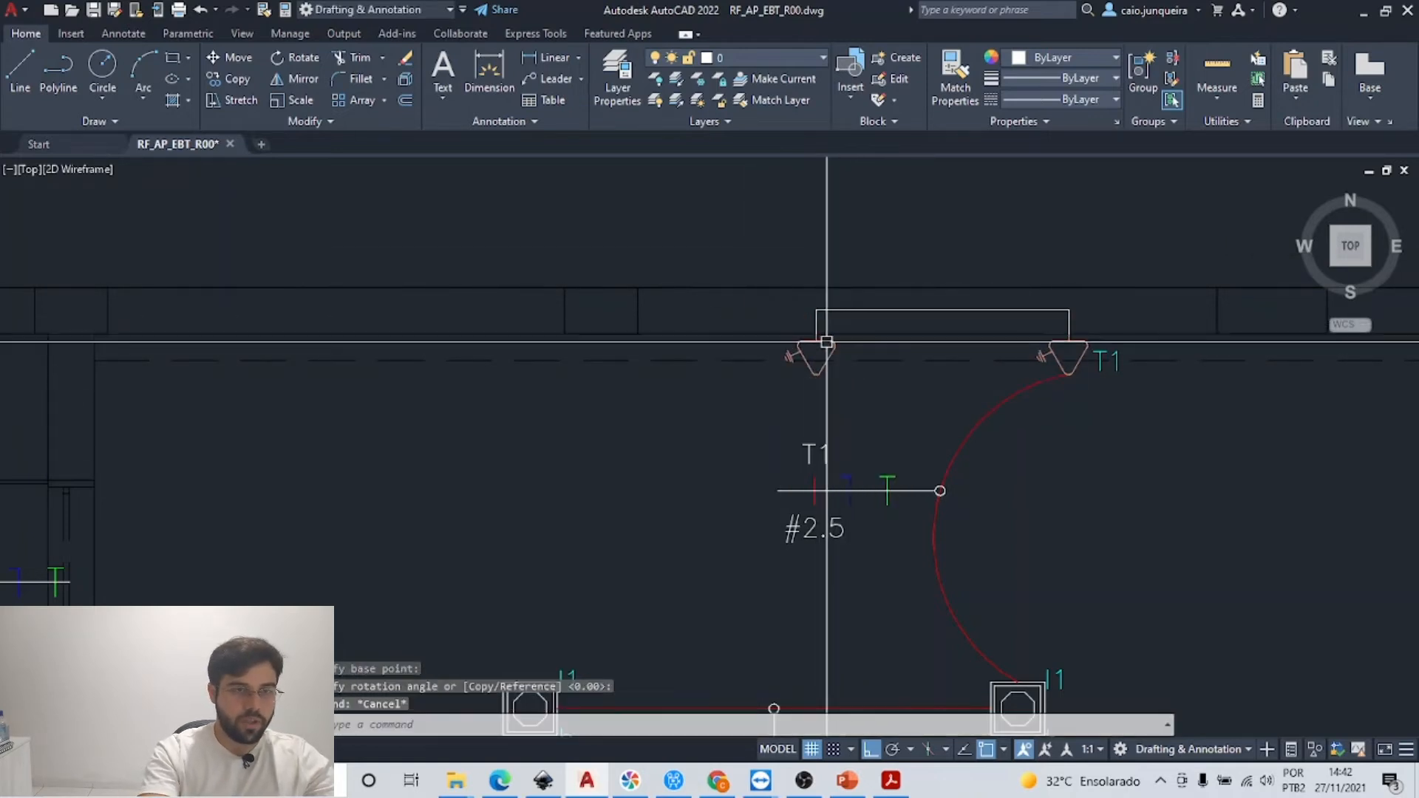
Step: Rotate the left outlet symbol 90° about the upper end of its stem
left_click(826, 343)
type("ro")
key("Return")
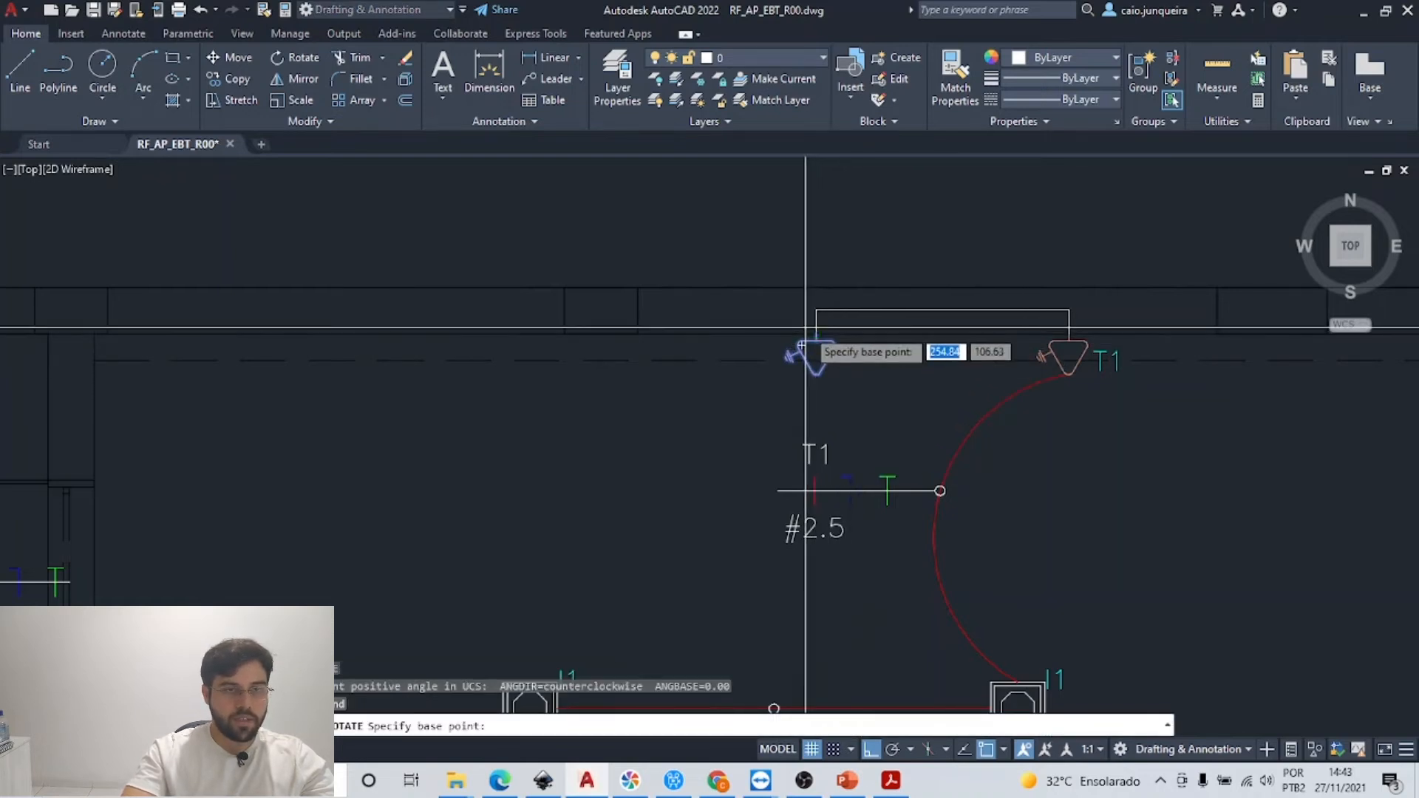
left_click(806, 328)
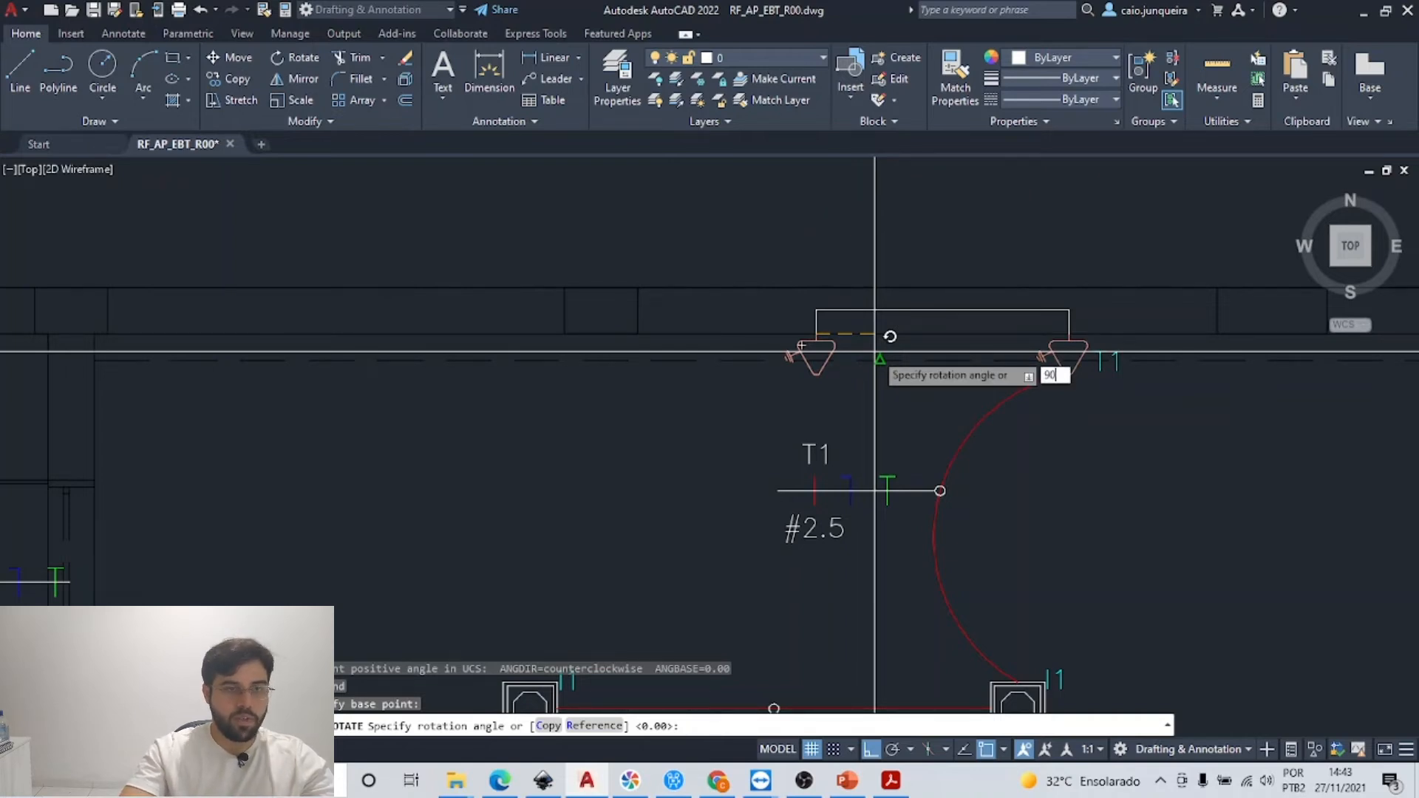
key("Return")
scroll(808, 329, "up", 5)
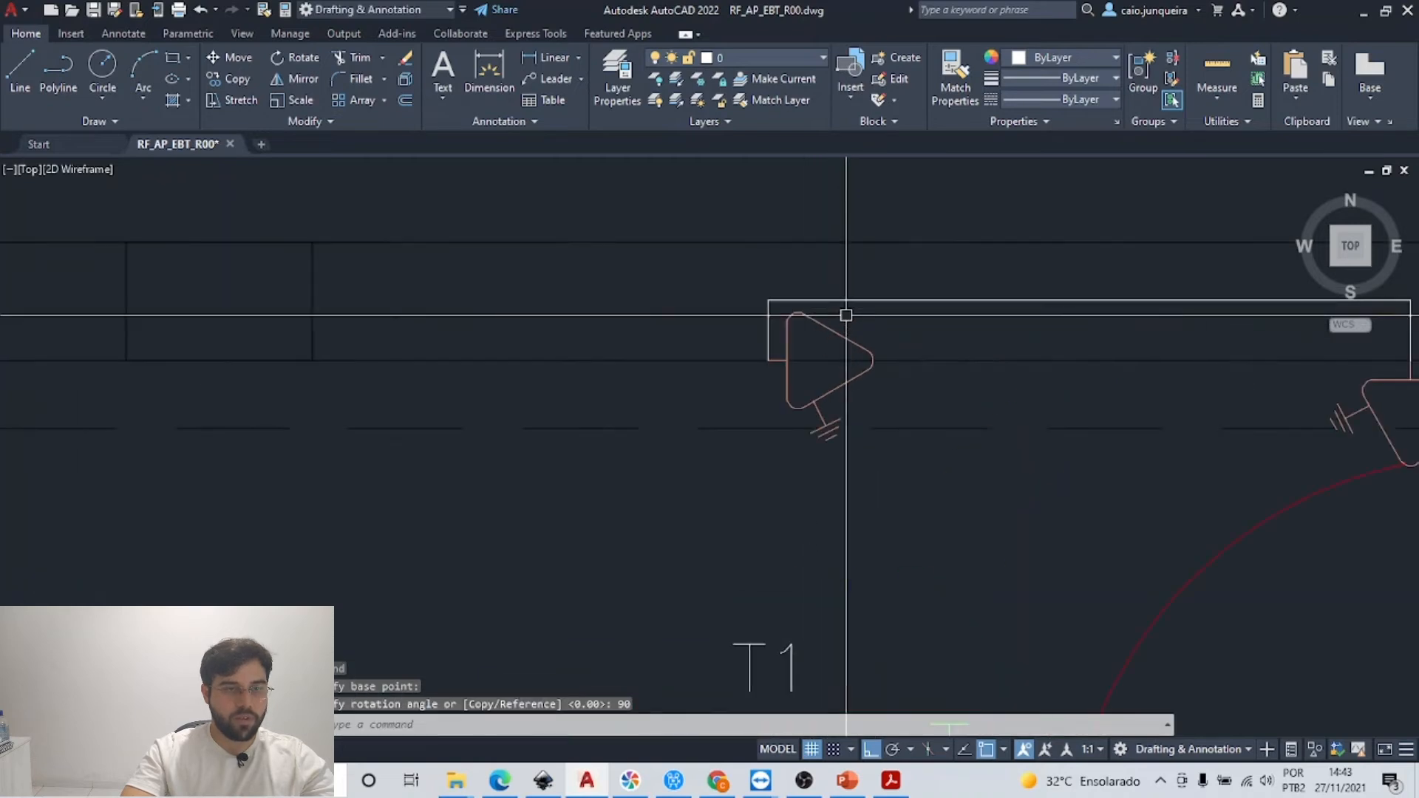
Step: Move the rotated outlet by its stem end onto the vertical wall between the DEPÓSITO and the room containing the outlets
scroll(800, 379, "down", 3)
left_click(795, 334)
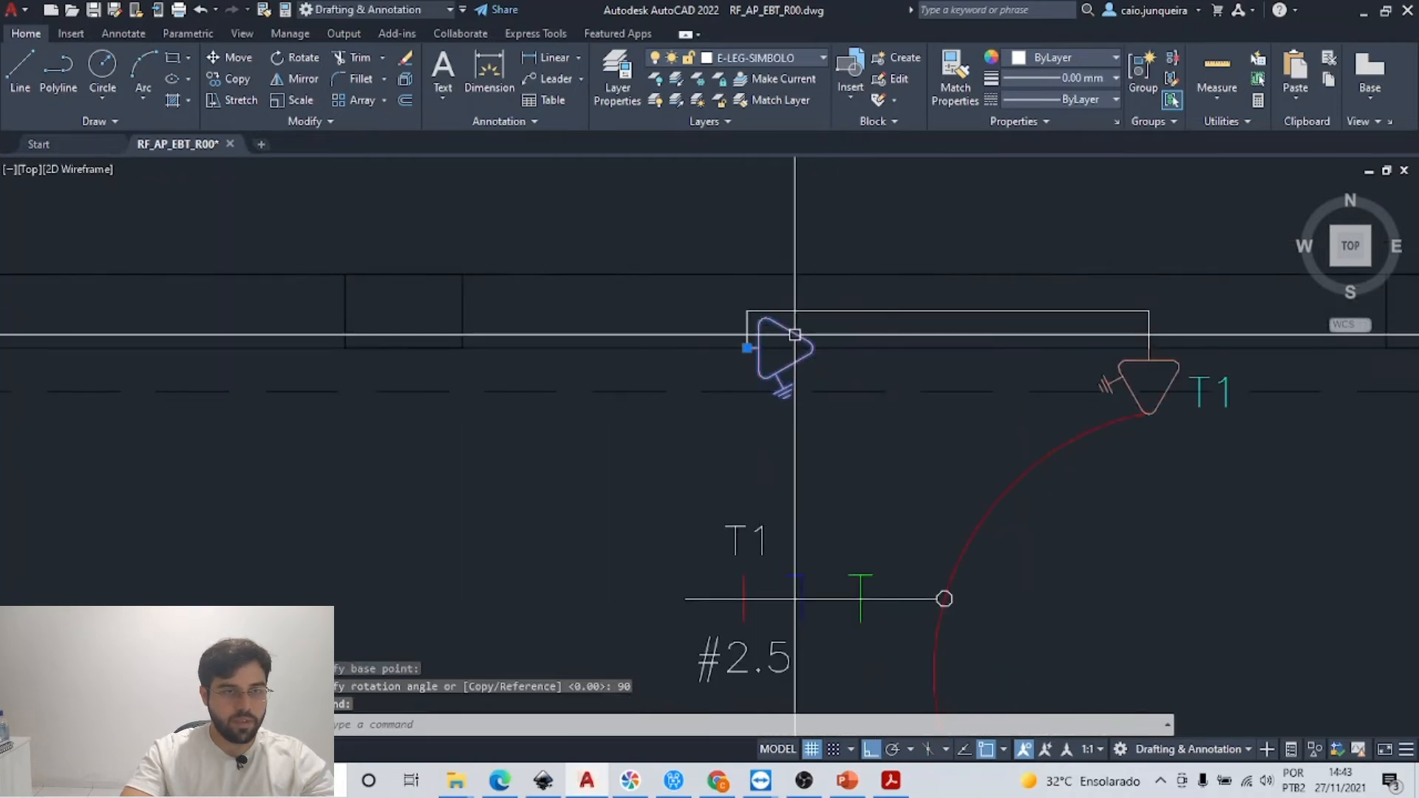
type("m")
key("Return")
left_click(749, 346)
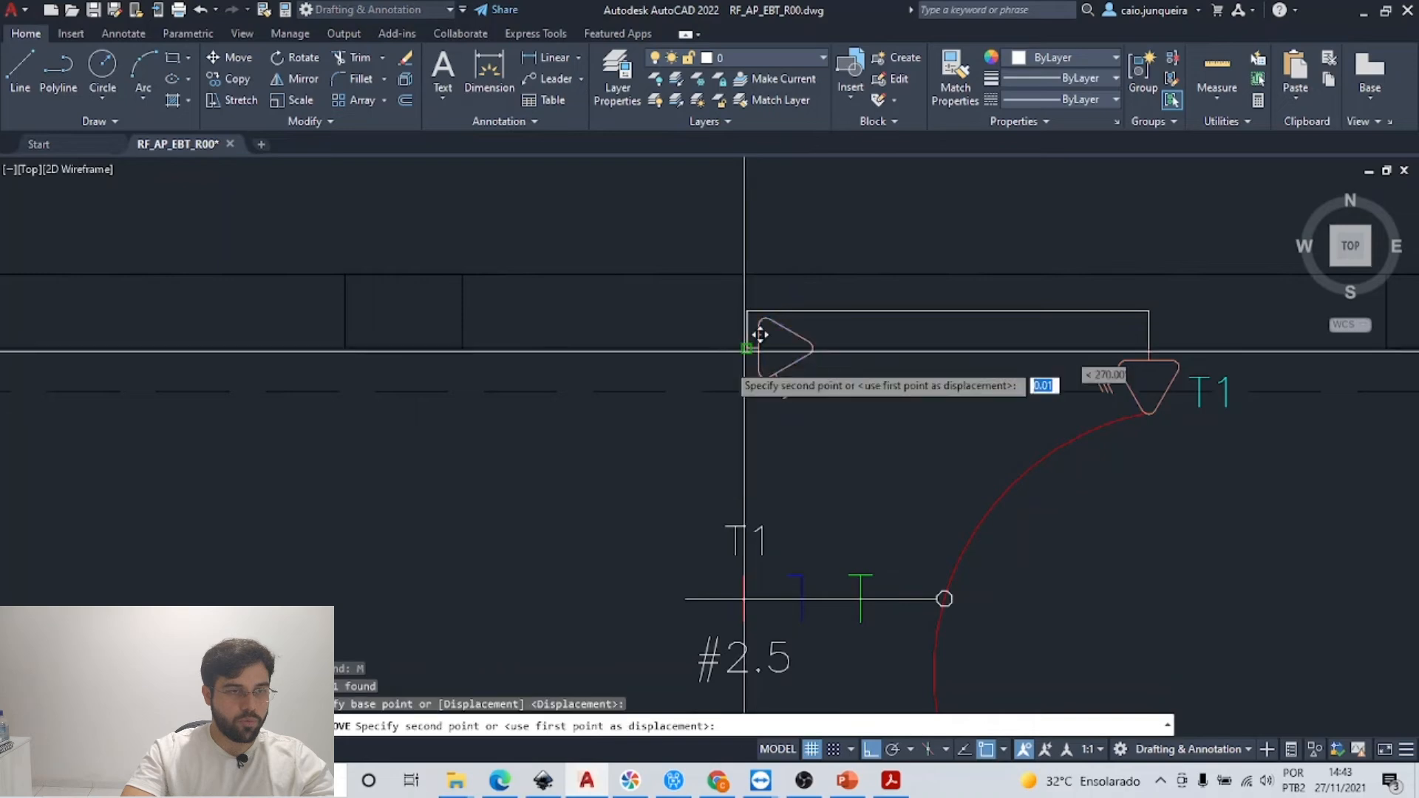
scroll(747, 340, "down", 3)
middle_click_drag(410, 486, 688, 414)
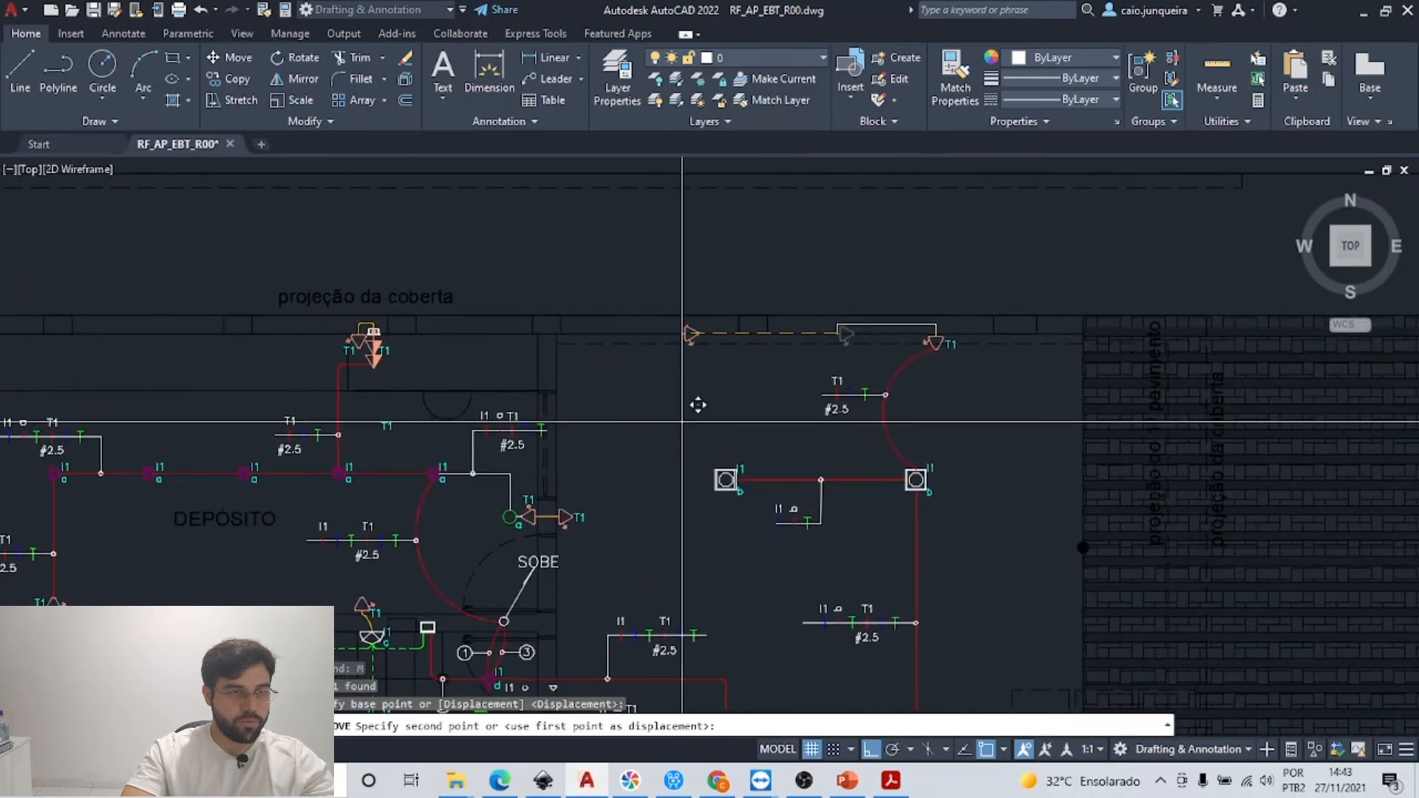
left_click(560, 362)
scroll(559, 362, "up", 4)
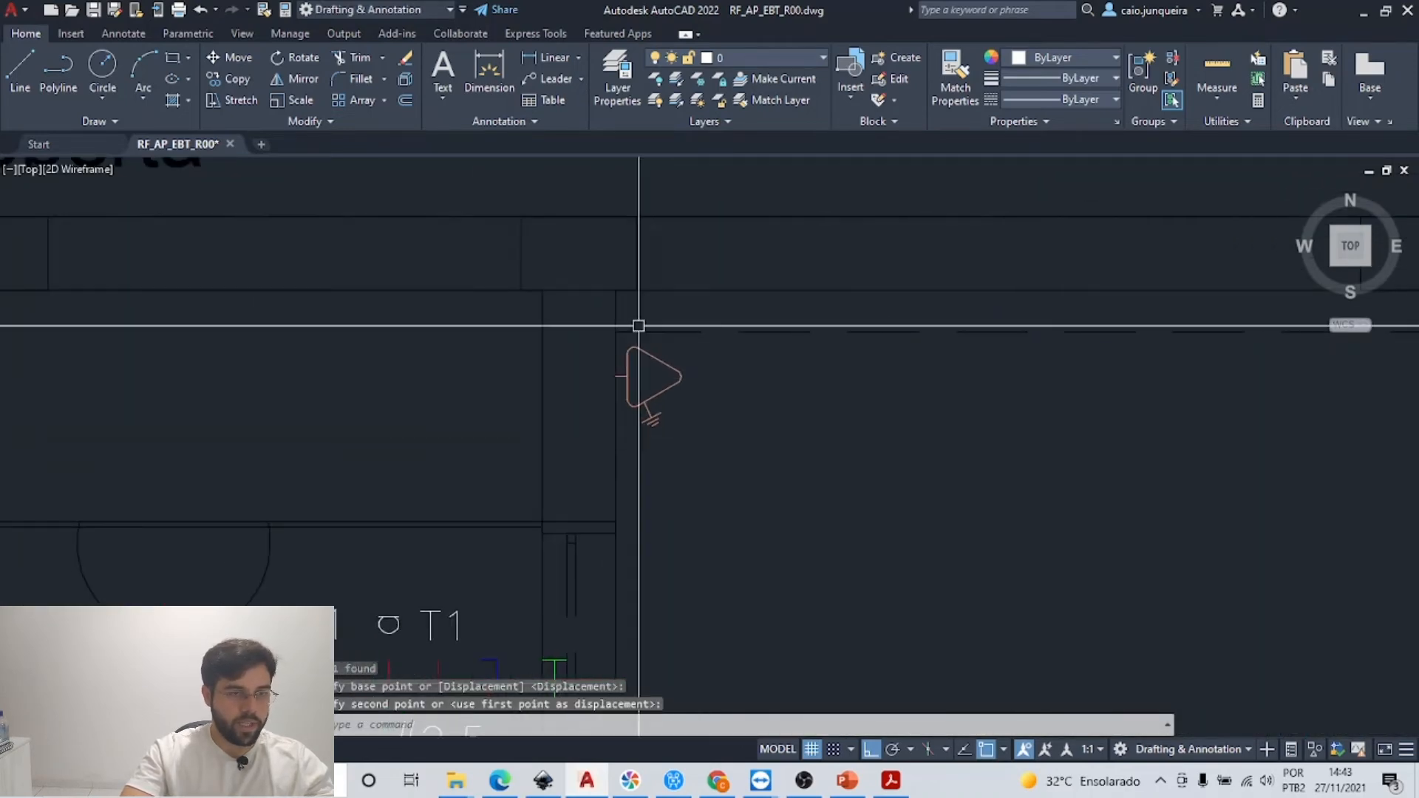
scroll(569, 379, "down", 2)
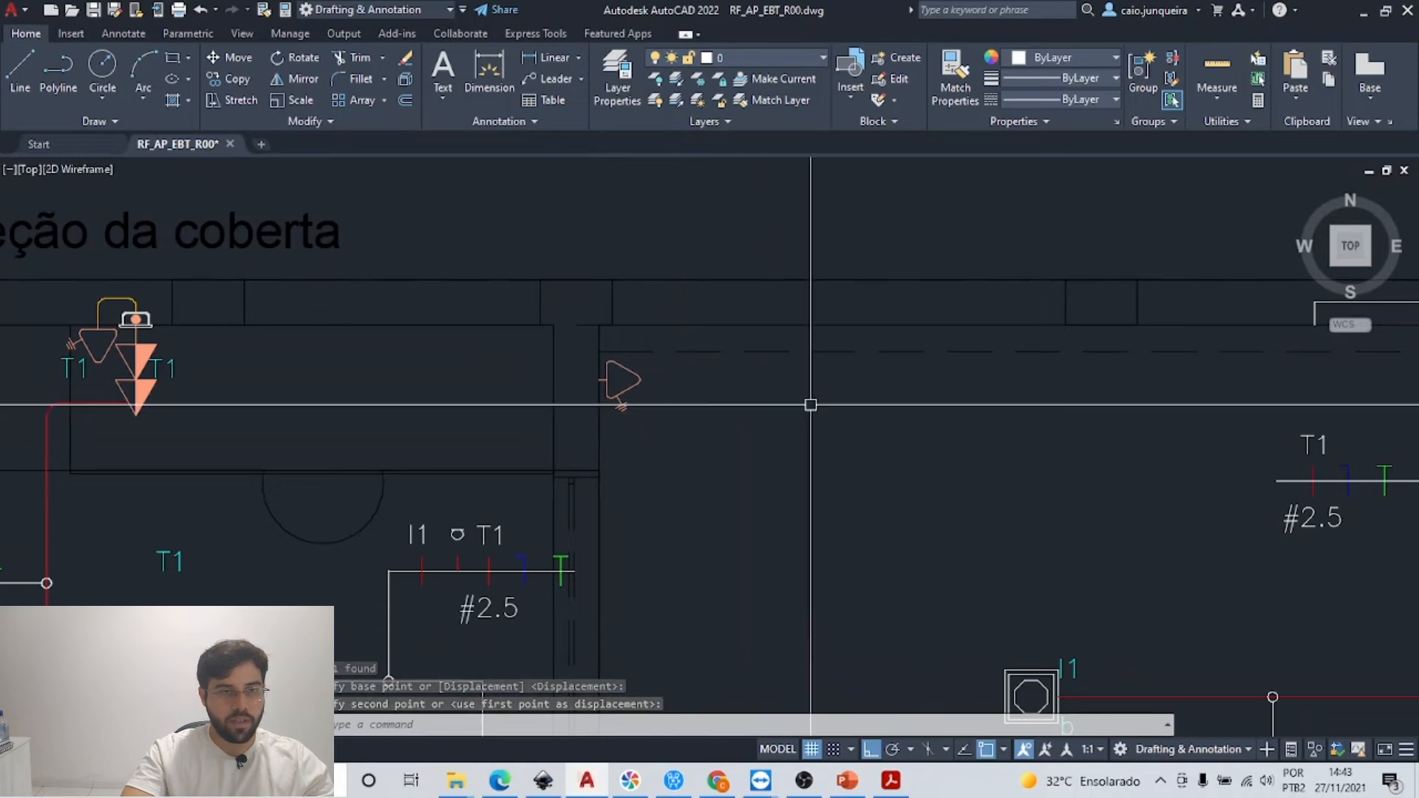
Step: Undo the left outlet's move and 90° rotation
key("ctrl+z")
key("ctrl+z")
key("ctrl+z")
key("ctrl+z")
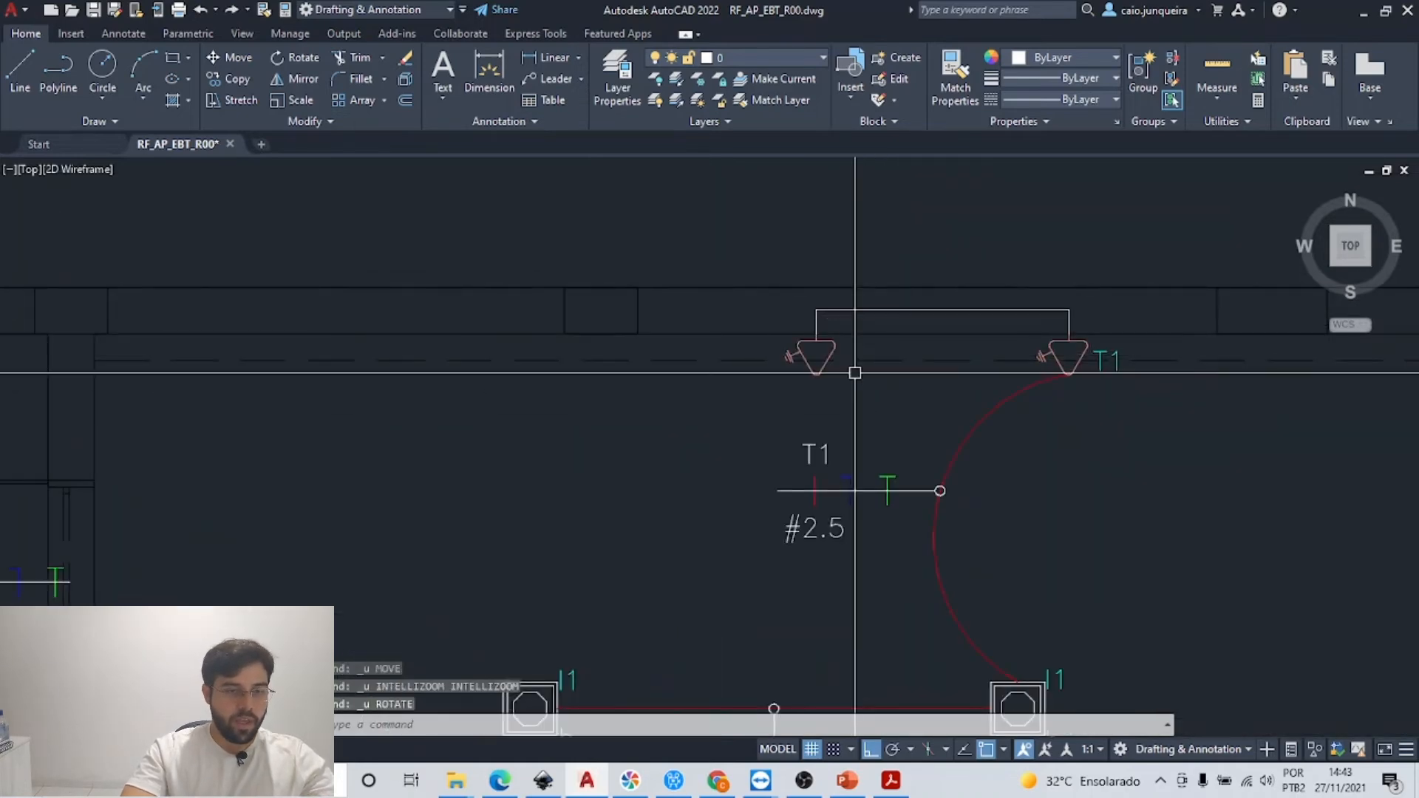
Step: Switch to the Acrobat Reader slides, advance to the "Arredondamento (F)" page on the Fillet command, and return to AutoCAD
left_click(893, 782)
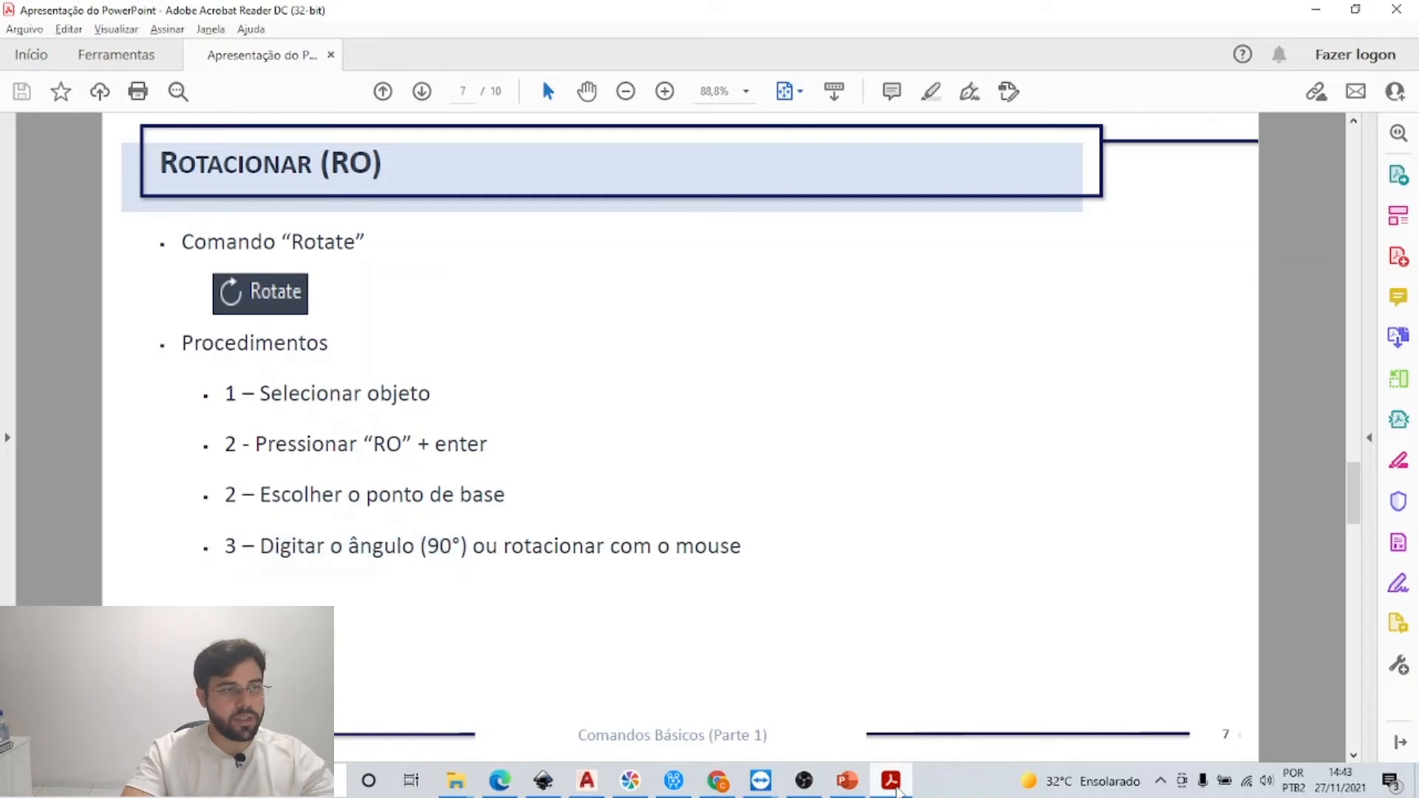
scroll(891, 666, "down", 1)
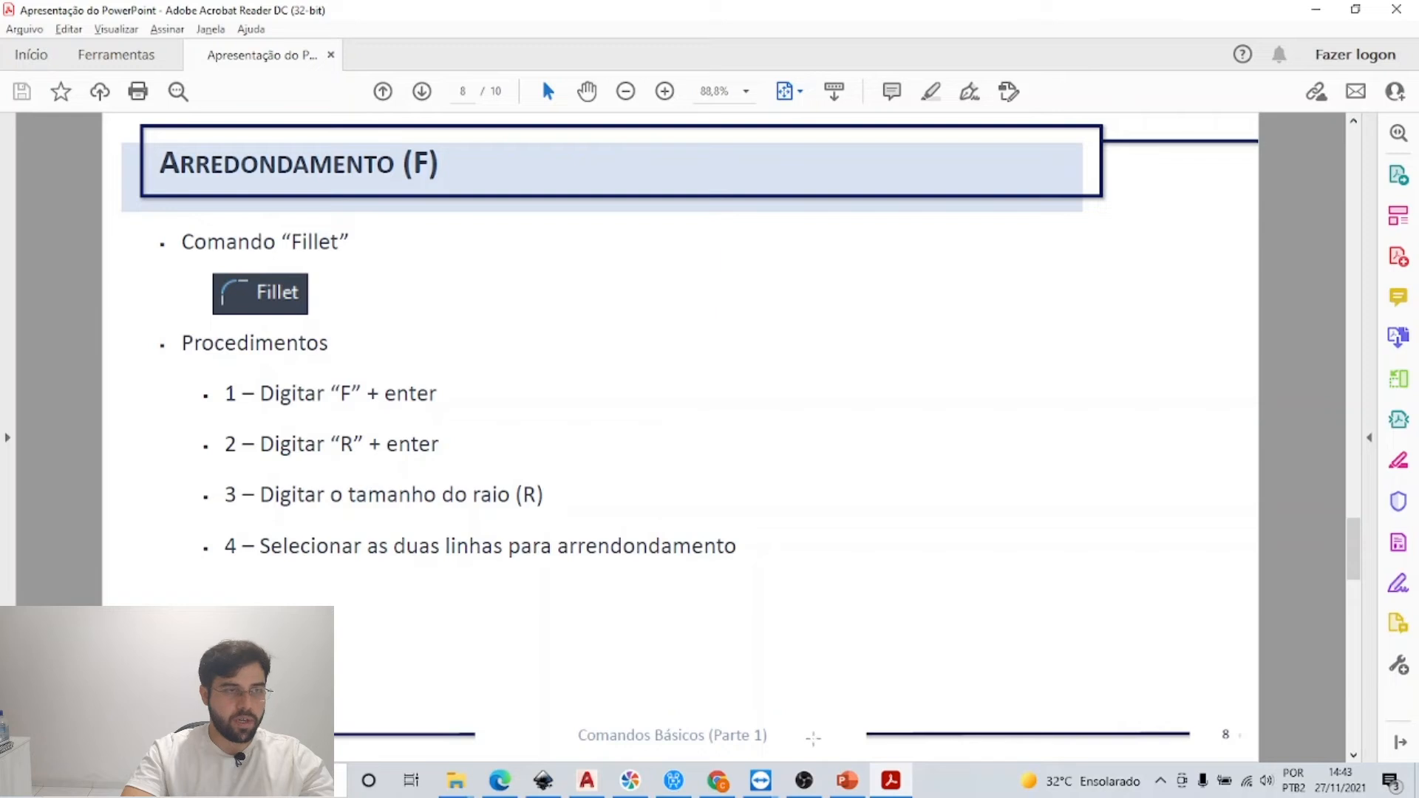
left_click(605, 782)
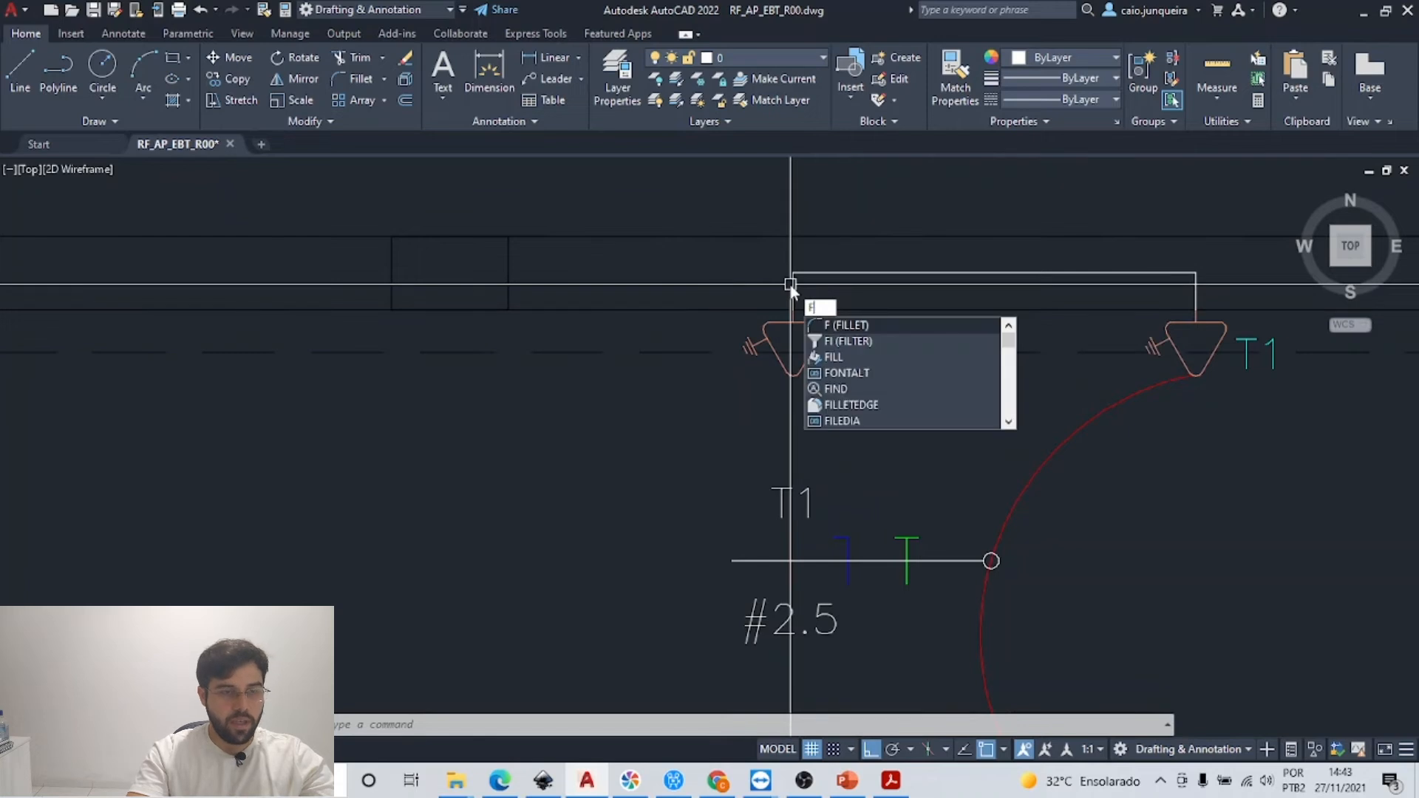
Step: Fillet the polyline corner above the left outlet symbol with a radius of 0.03
key("Return")
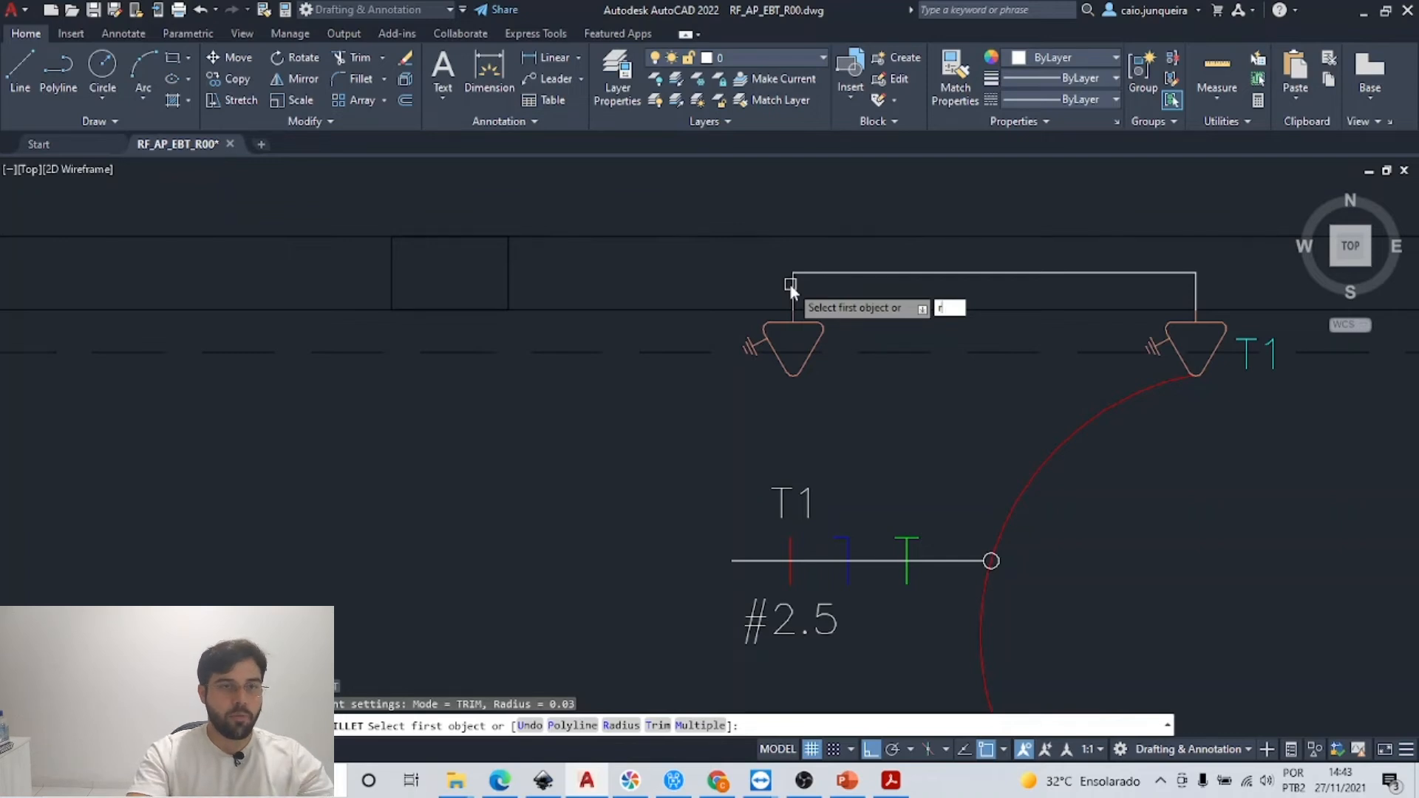
type("r")
key("Return")
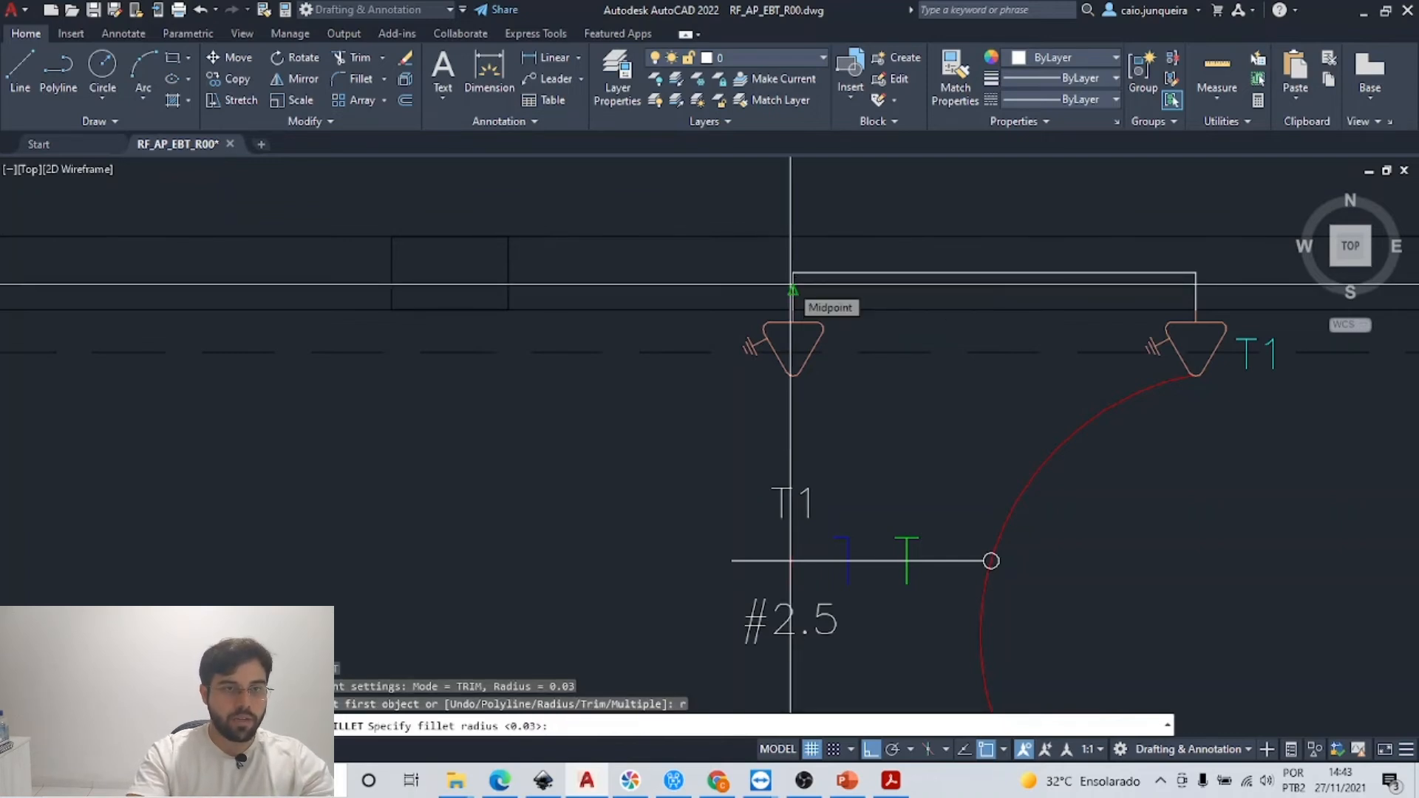
type("0.03")
key("Return")
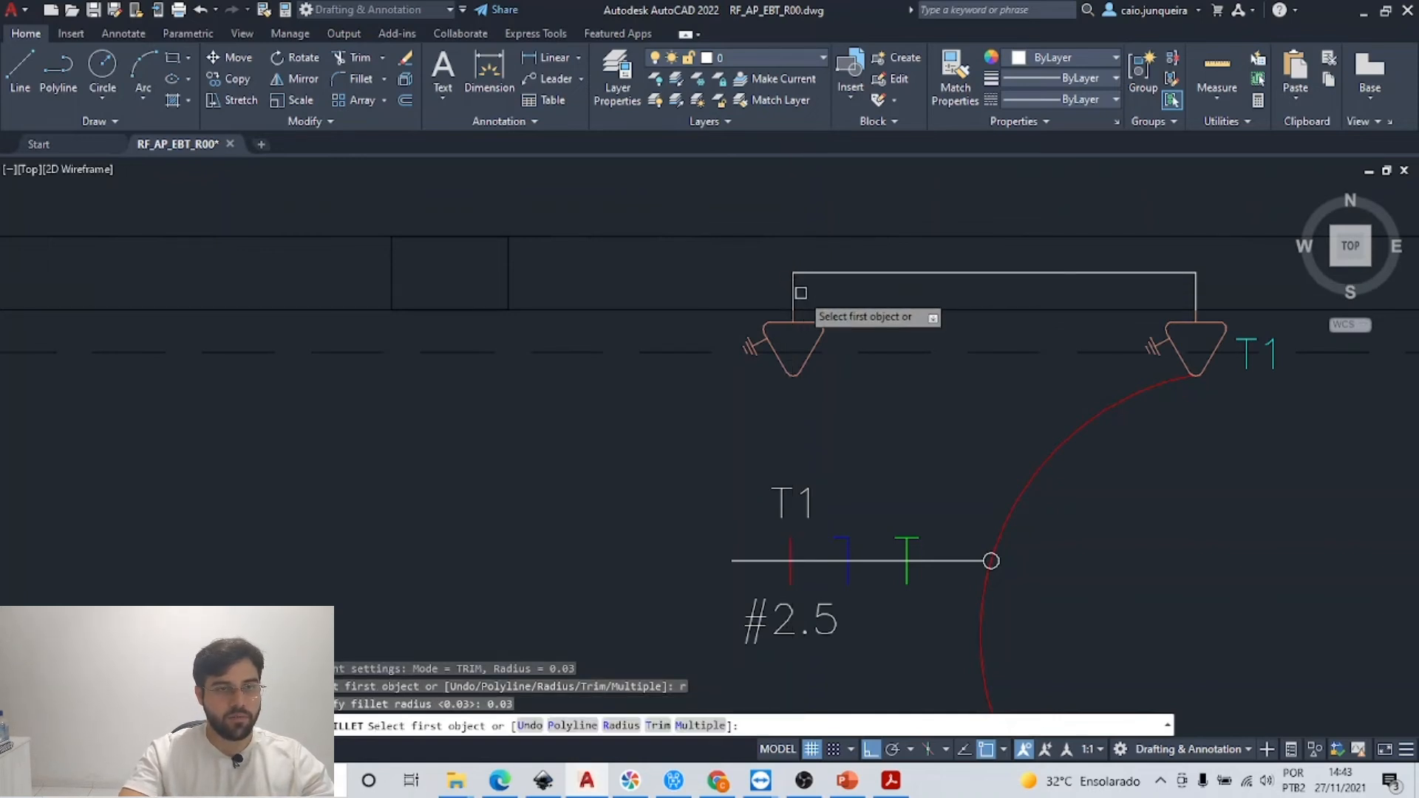
scroll(800, 293, "up", 4)
left_click(784, 306)
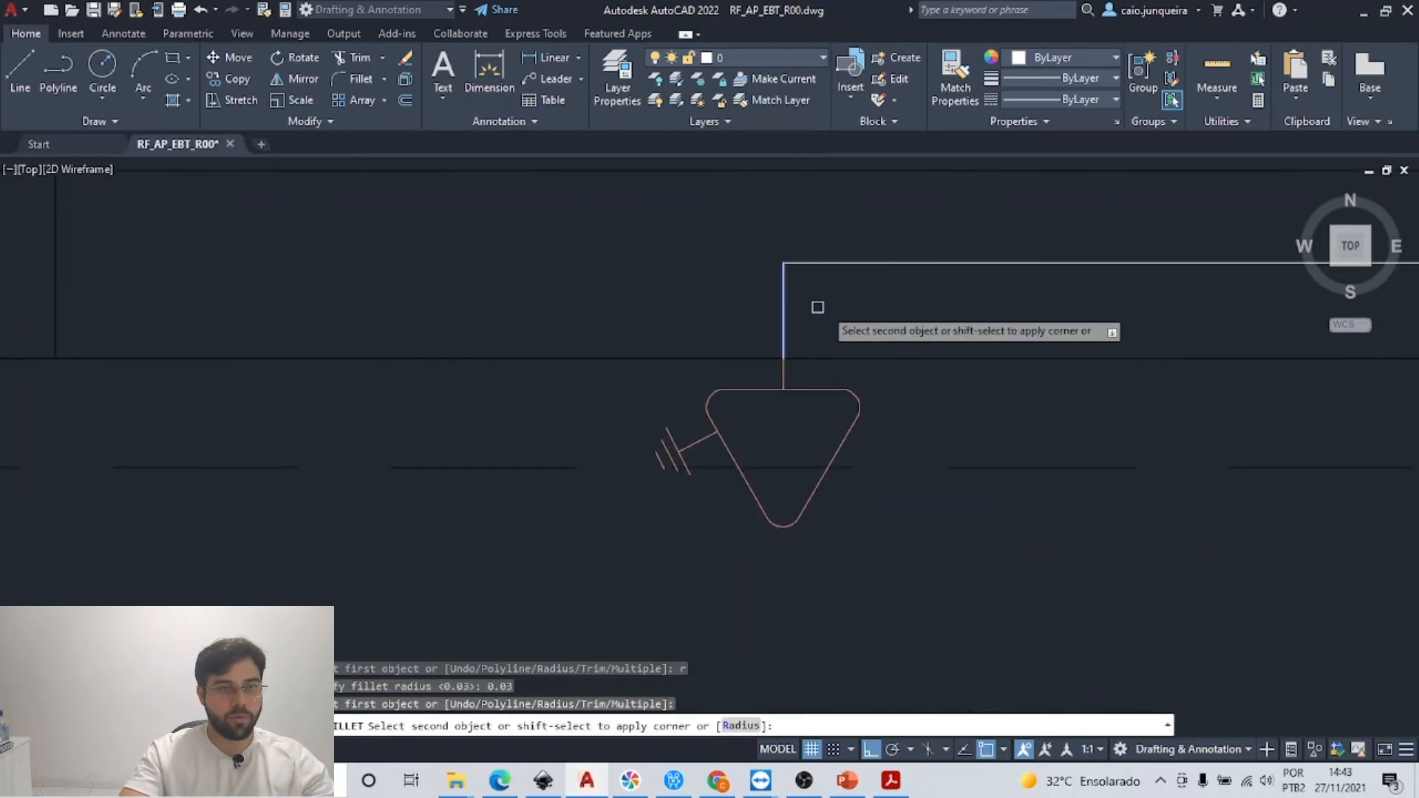
left_click(867, 262)
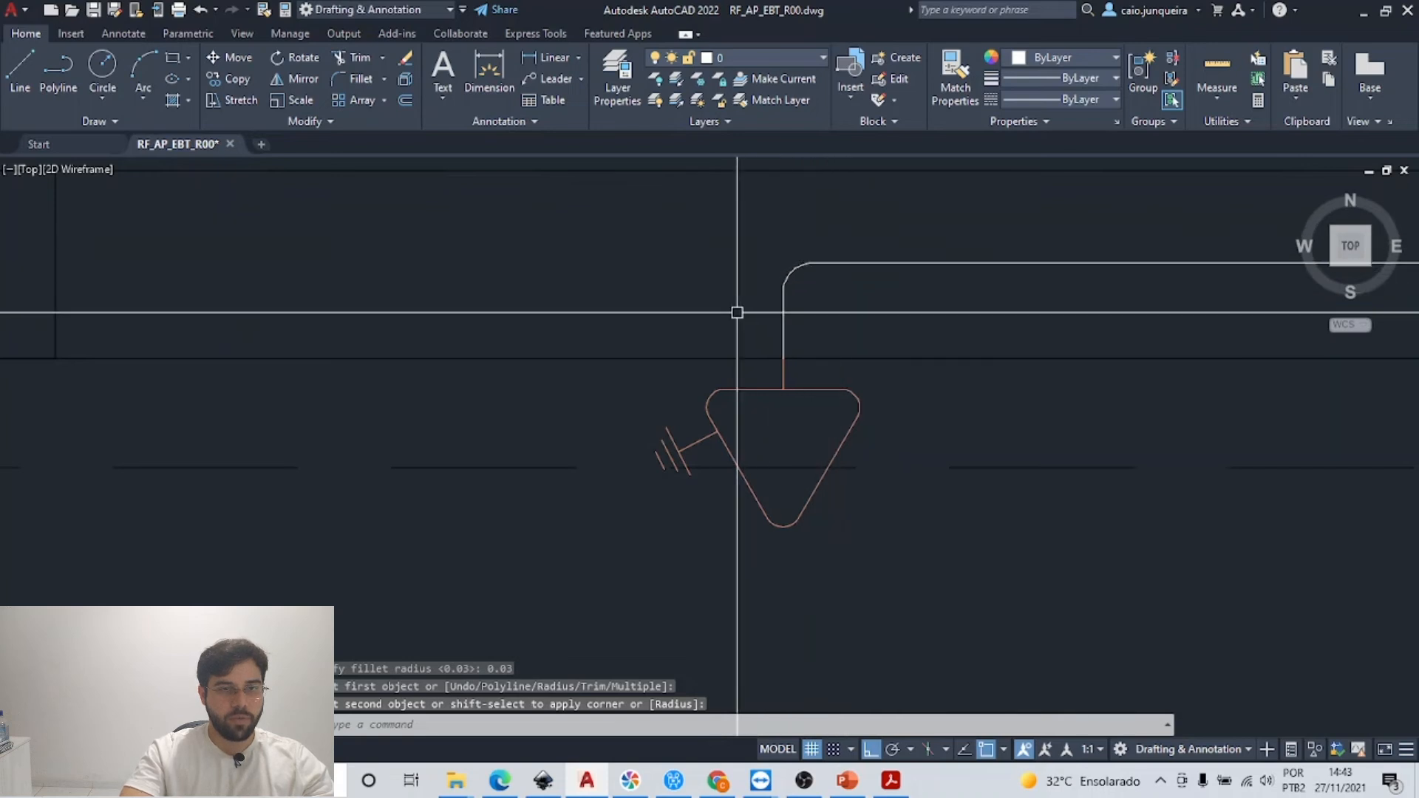
Step: Fillet the polyline corner above the right outlet symbol, keeping the fillet radius at 0.03
scroll(738, 294, "down", 5)
scroll(960, 285, "up", 5)
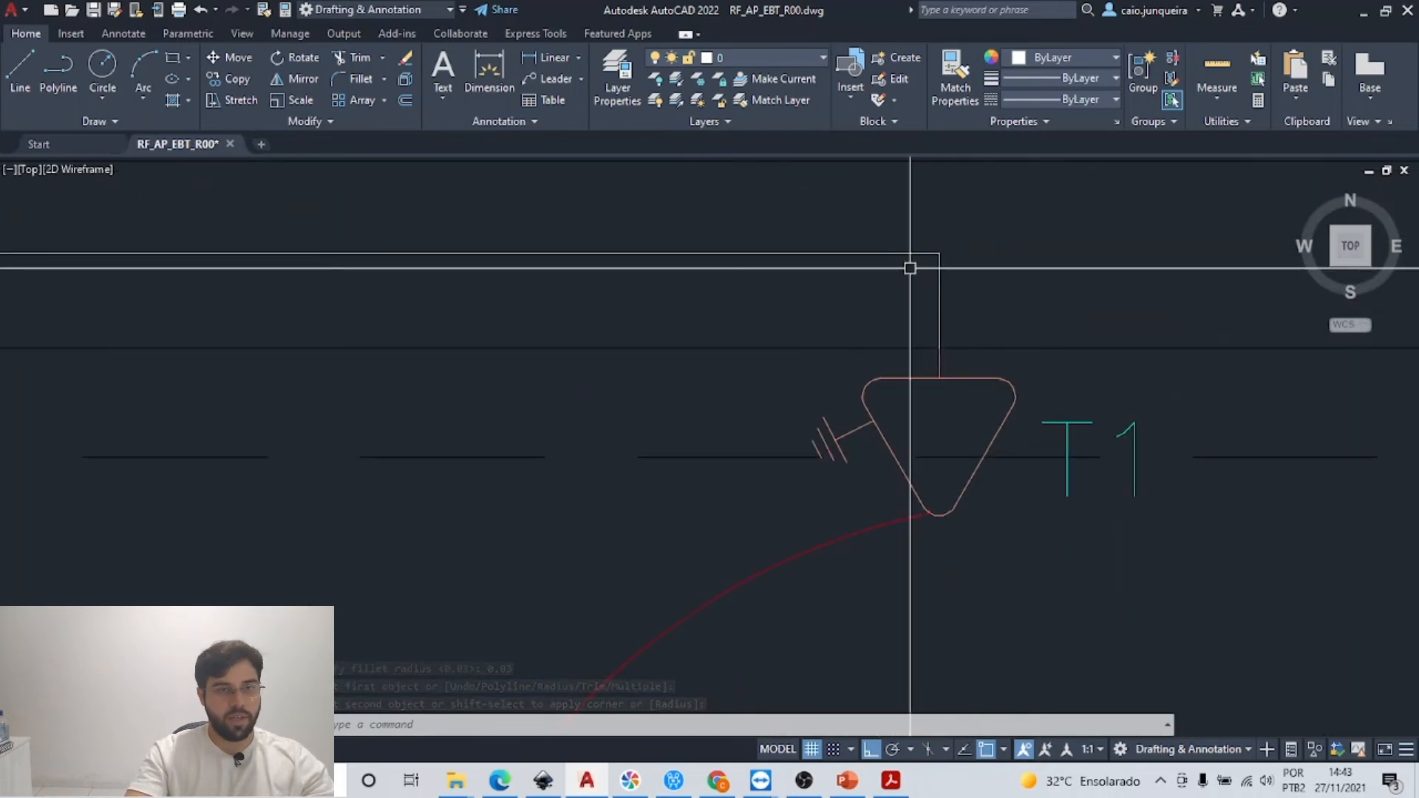
type("f")
key("Return")
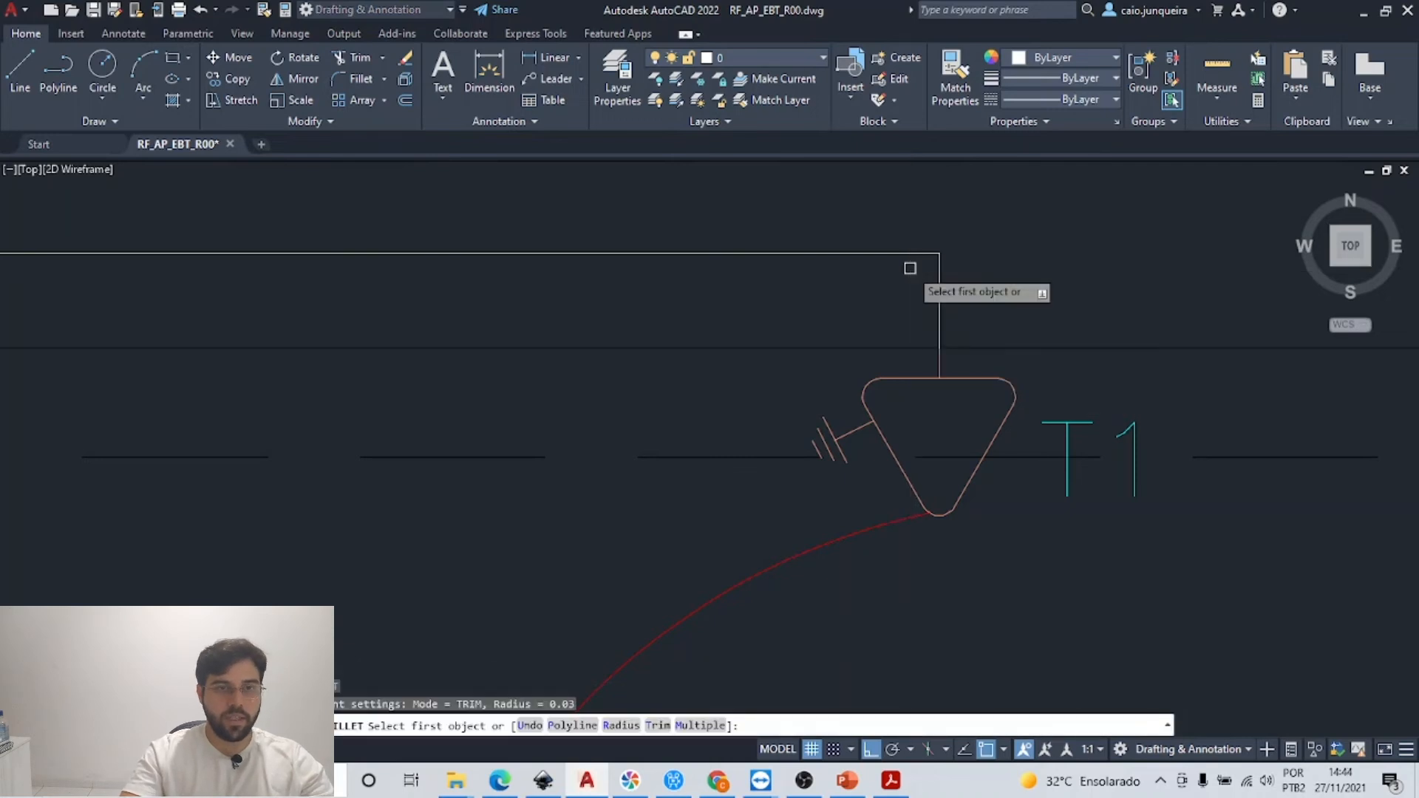
type("r")
key("Return")
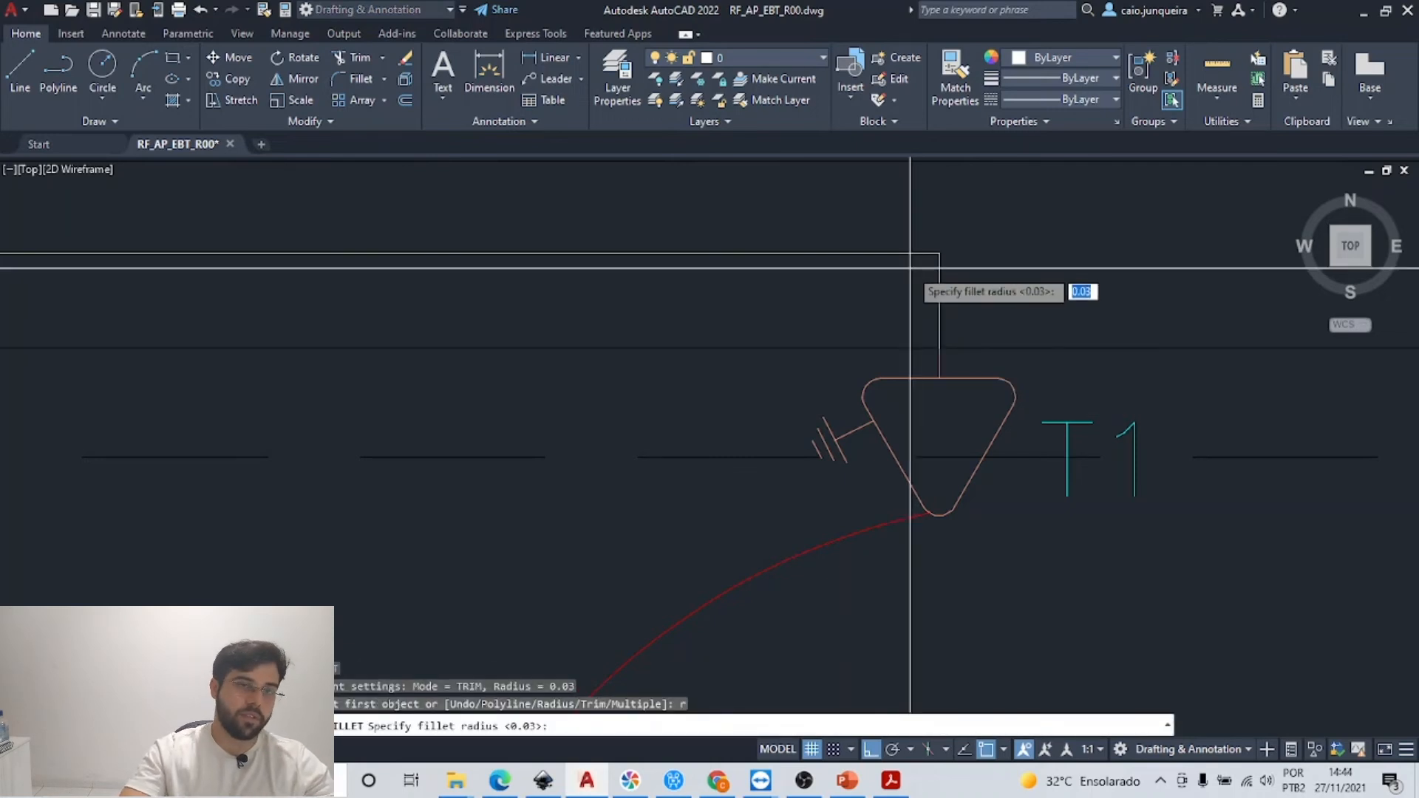
key("Return")
left_click(906, 254)
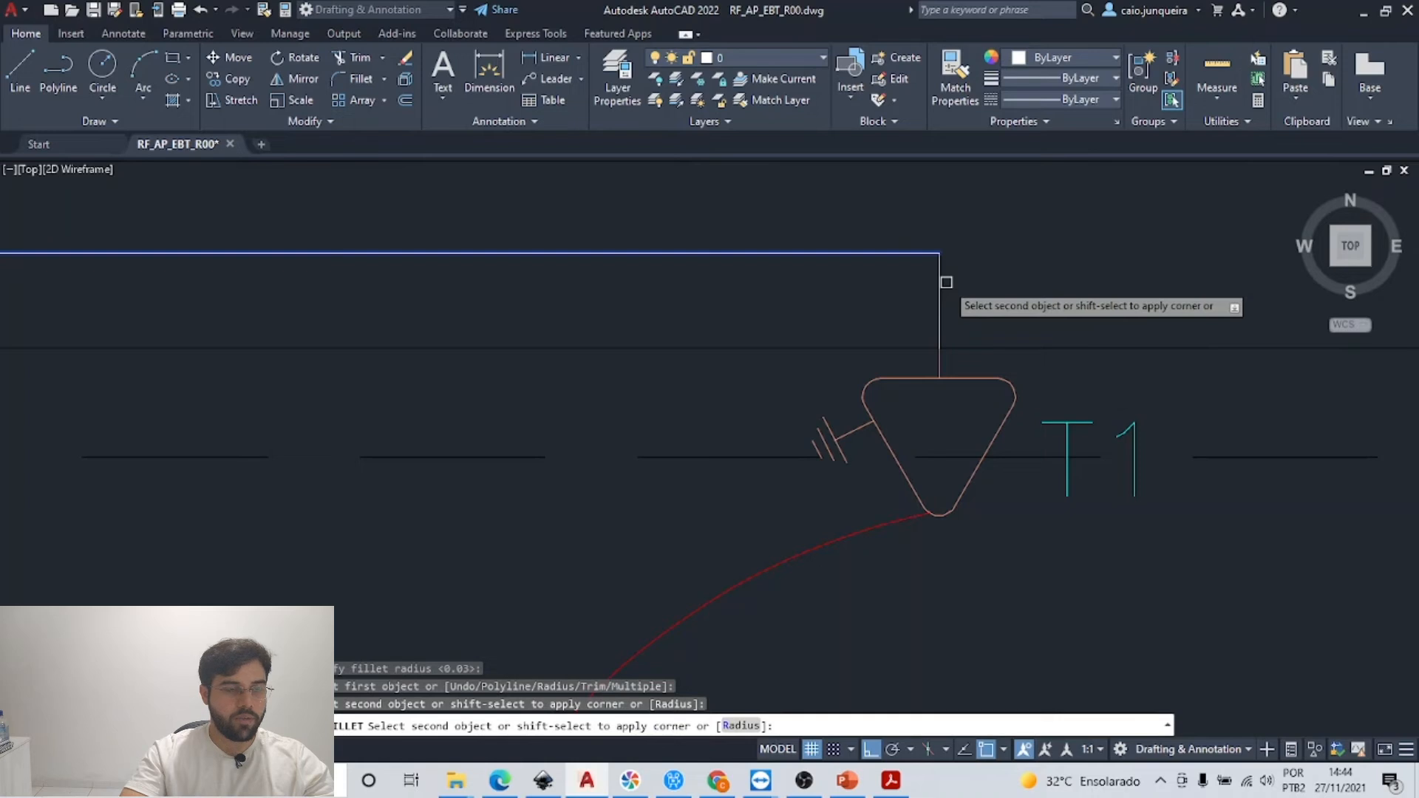
left_click(942, 283)
key("Escape")
Step: Switch to the Acrobat Reader slides, advance to the "Copiar Propriedades (MA)" page on Matchprop, and return to AutoCAD
scroll(591, 289, "down", 4)
middle_click_drag(499, 342, 658, 343)
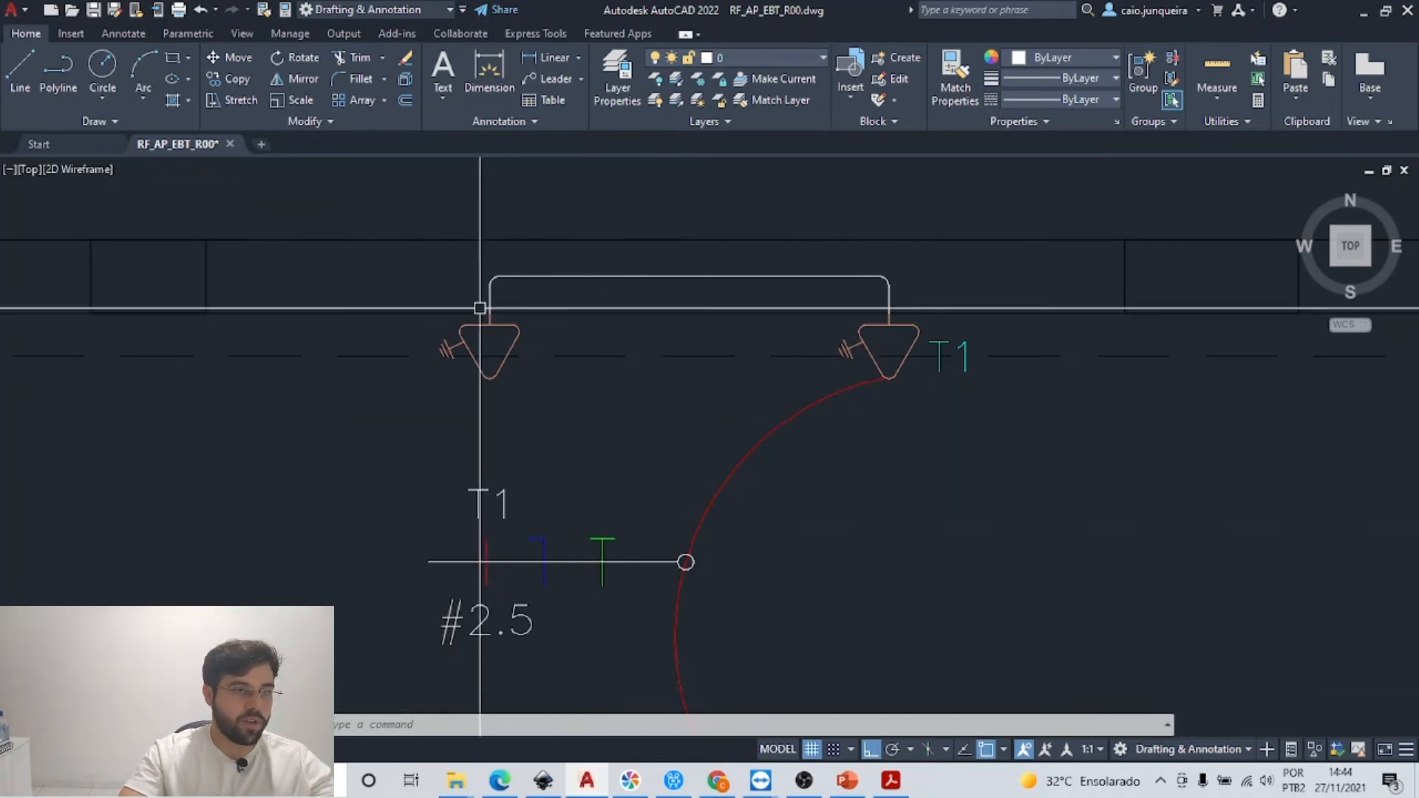
middle_click_drag(468, 422, 667, 450)
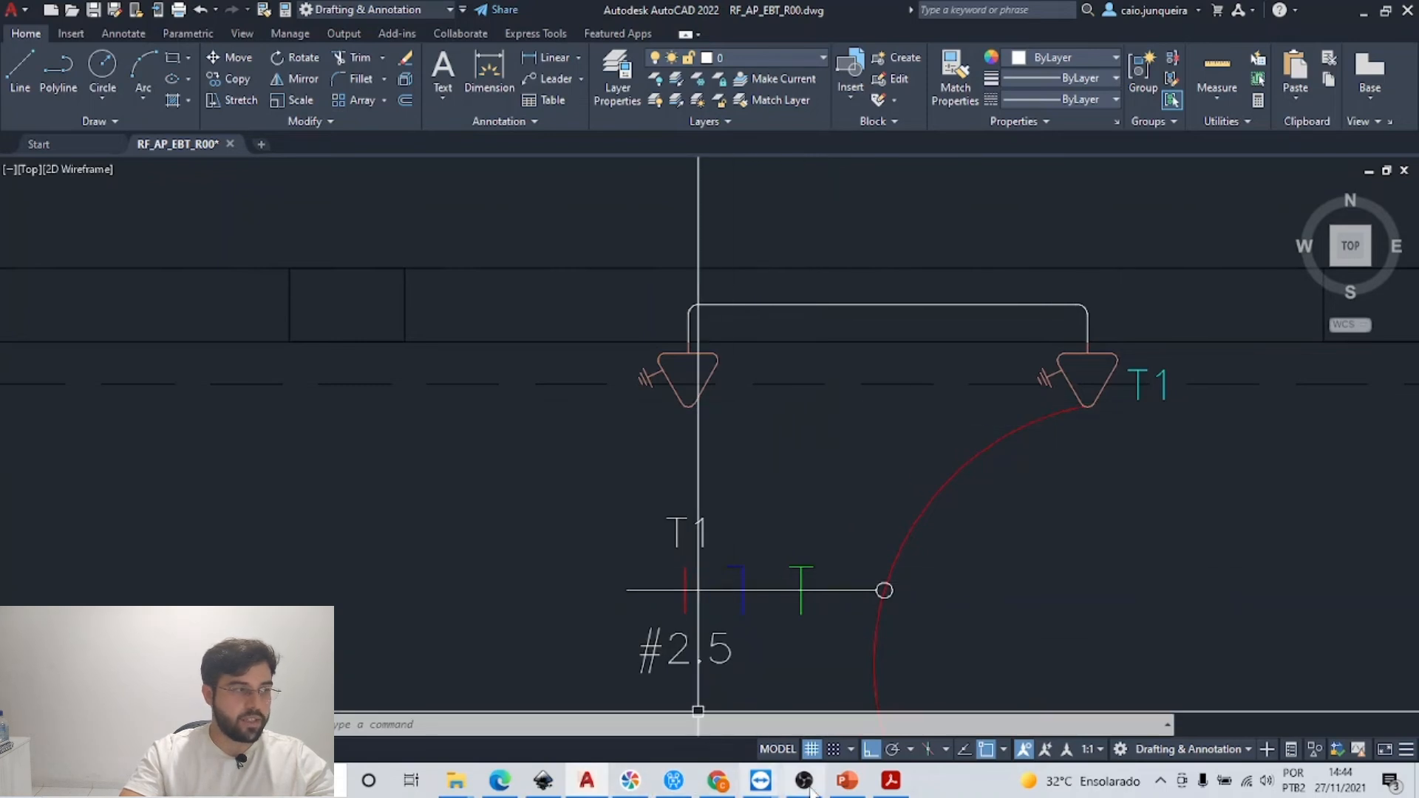
left_click(884, 787)
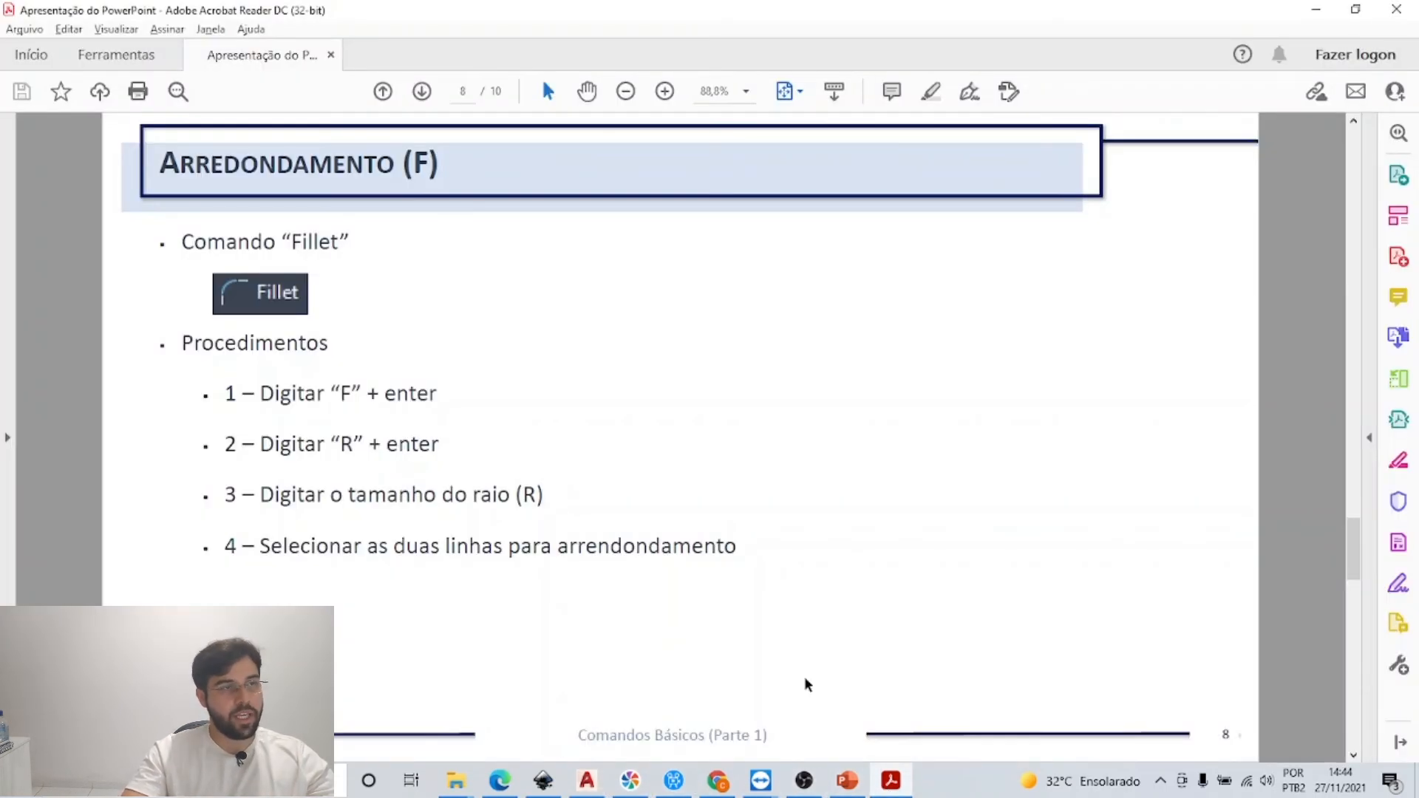
scroll(675, 507, "down", 1)
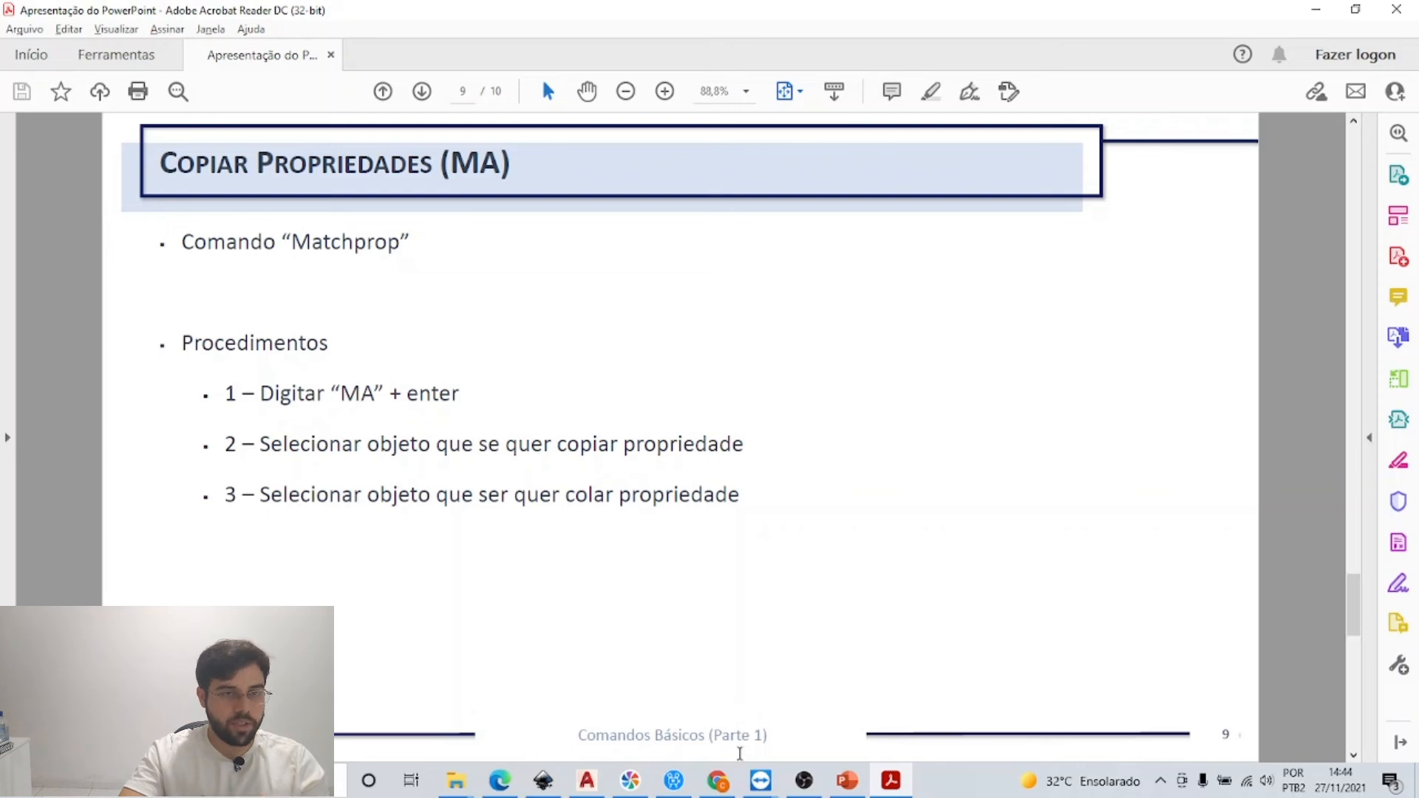
left_click(586, 780)
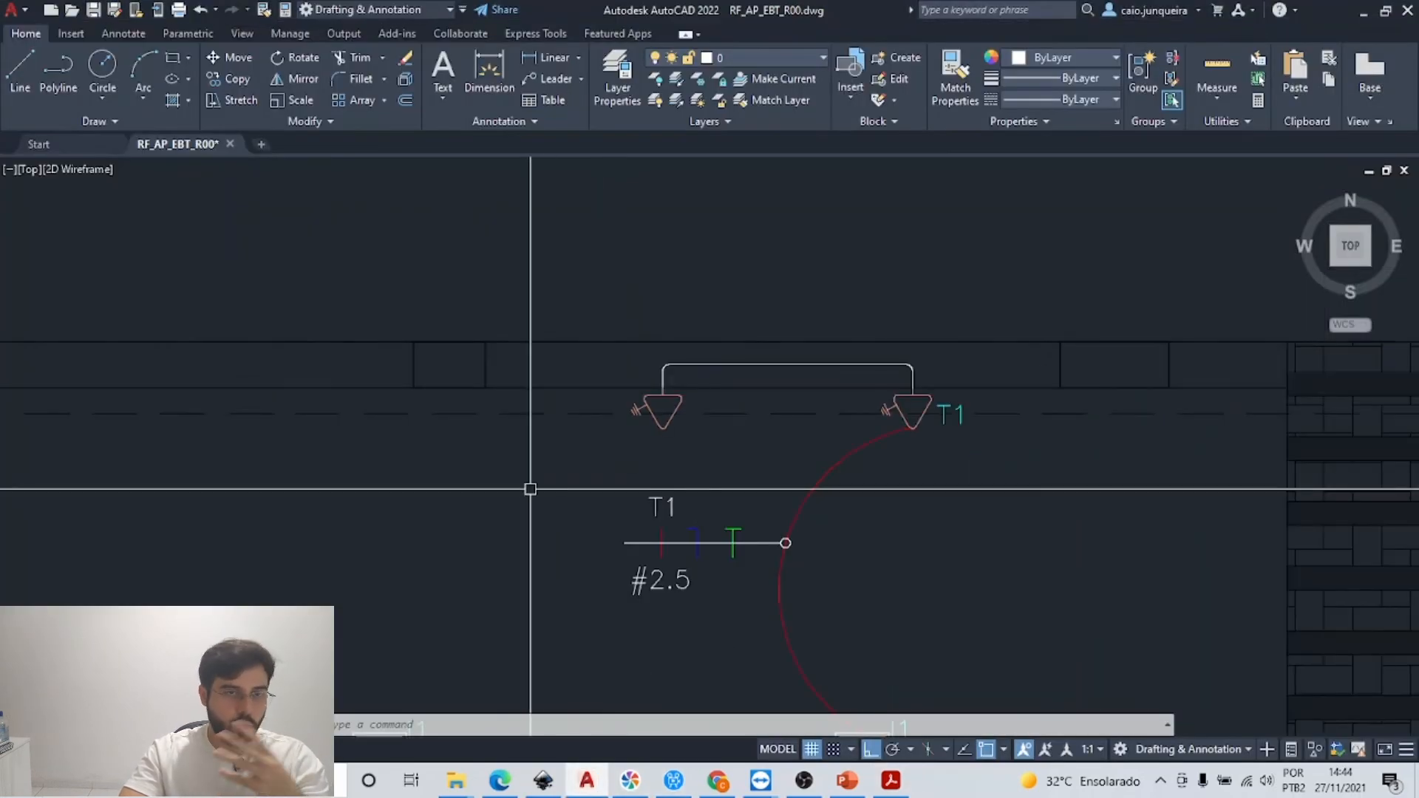
Step: Match the properties of the yellow line between the two outlets near SOBE onto the white polyline joining the upper outlet symbols
middle_click_drag(530, 488, 600, 393)
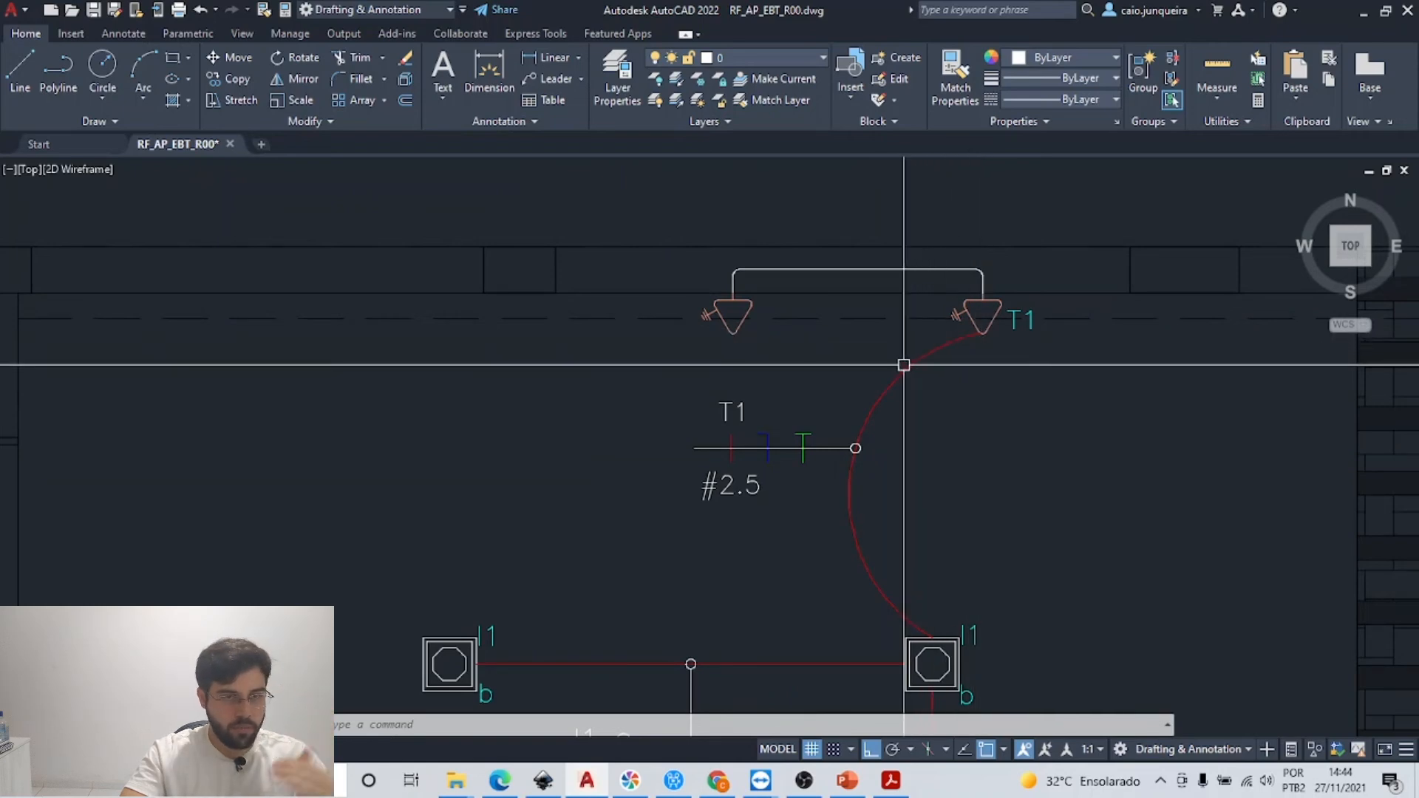
scroll(665, 563, "down", 2)
mouse_move(662, 561)
middle_mouse_down()
mouse_move(639, 491)
mouse_move(800, 383)
mouse_move(791, 413)
middle_mouse_up()
middle_click_drag(530, 472, 639, 354)
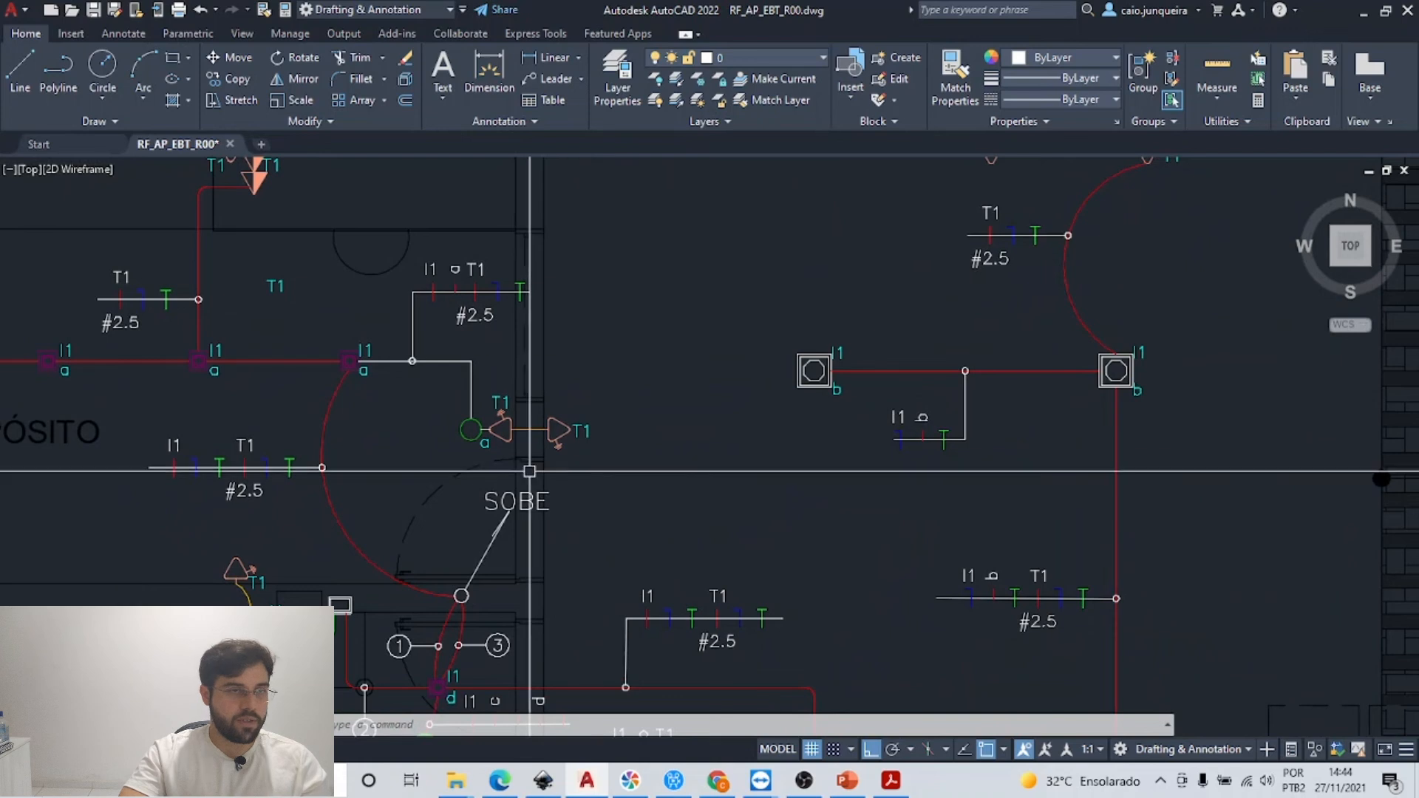
scroll(529, 471, "up", 5)
middle_click_drag(535, 295, 646, 393)
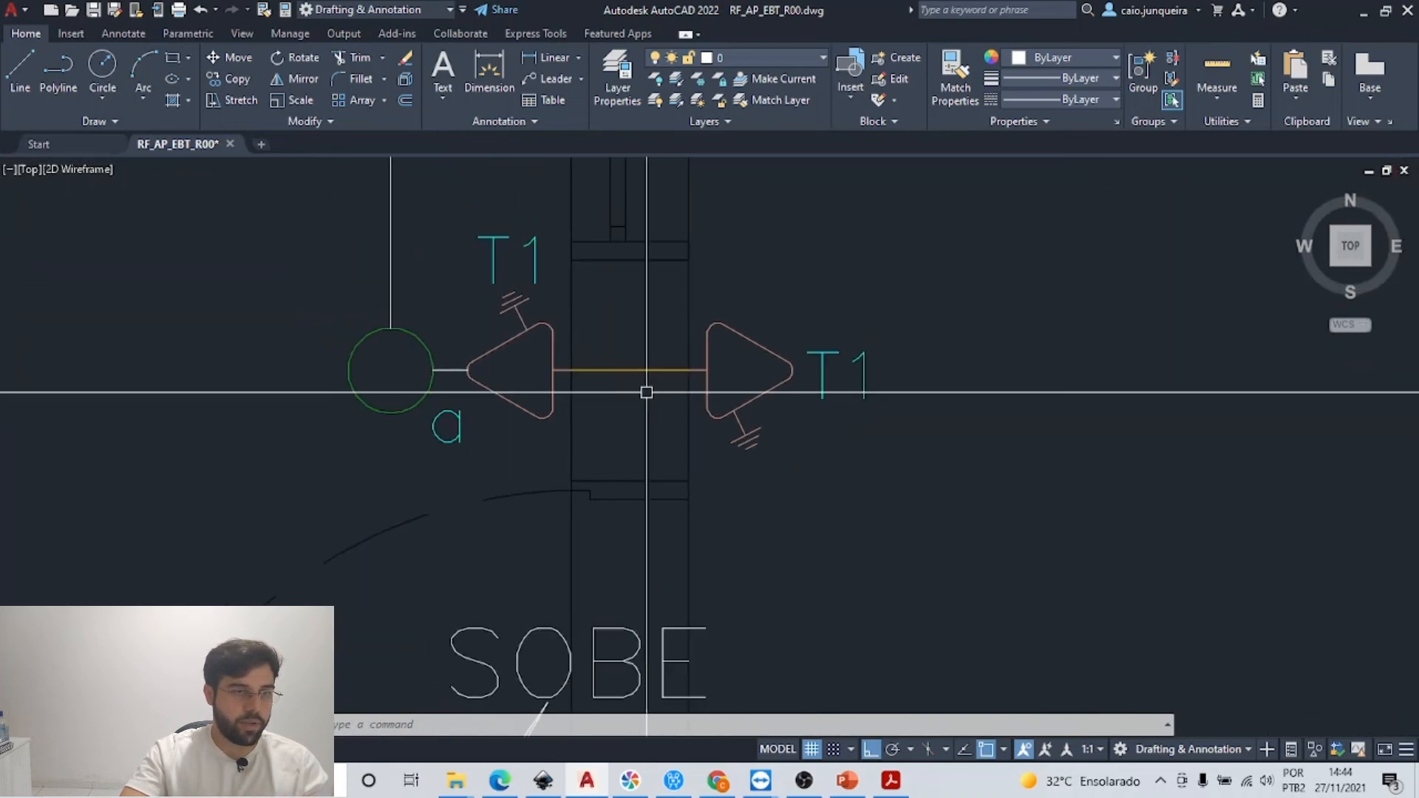
scroll(645, 390, "up", 2)
left_click(621, 355)
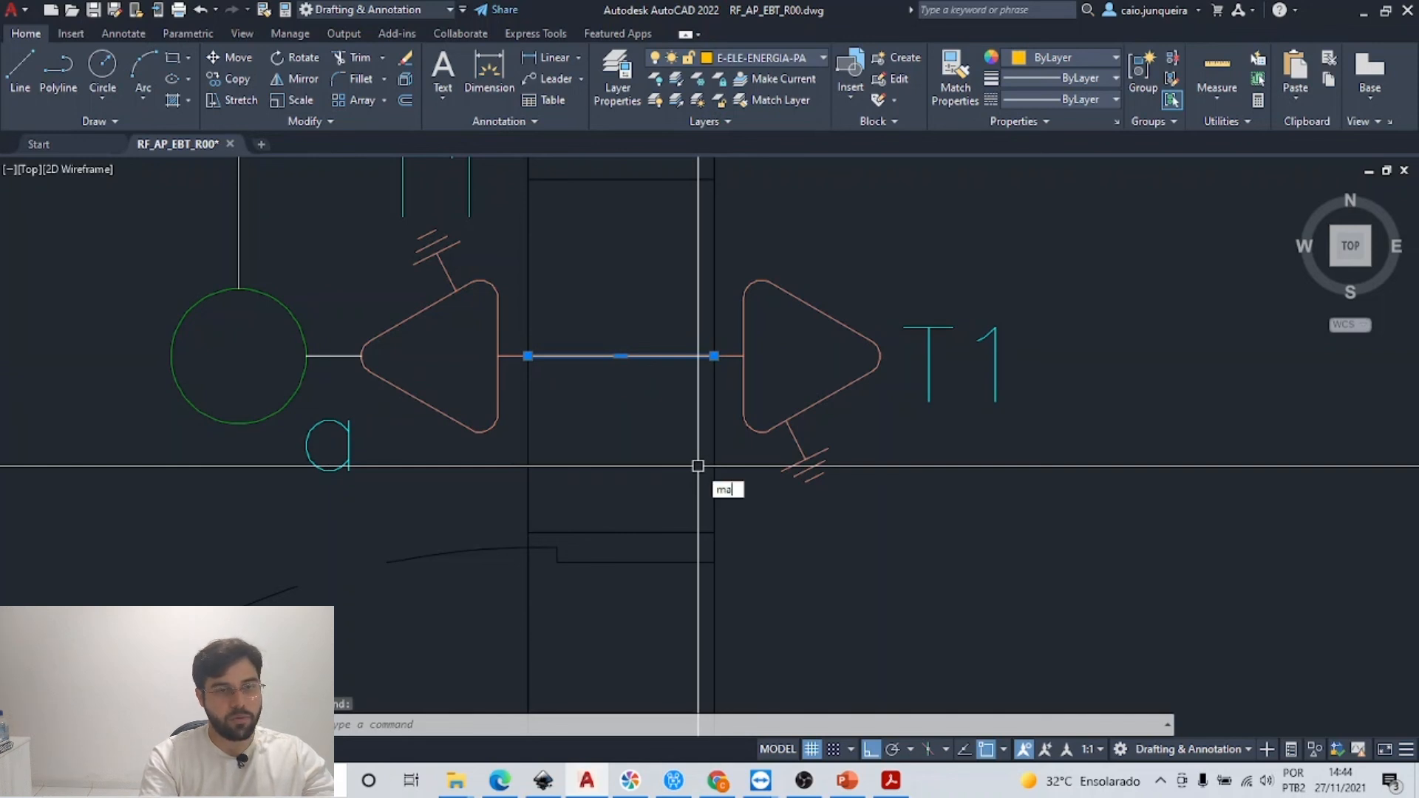
key("Return")
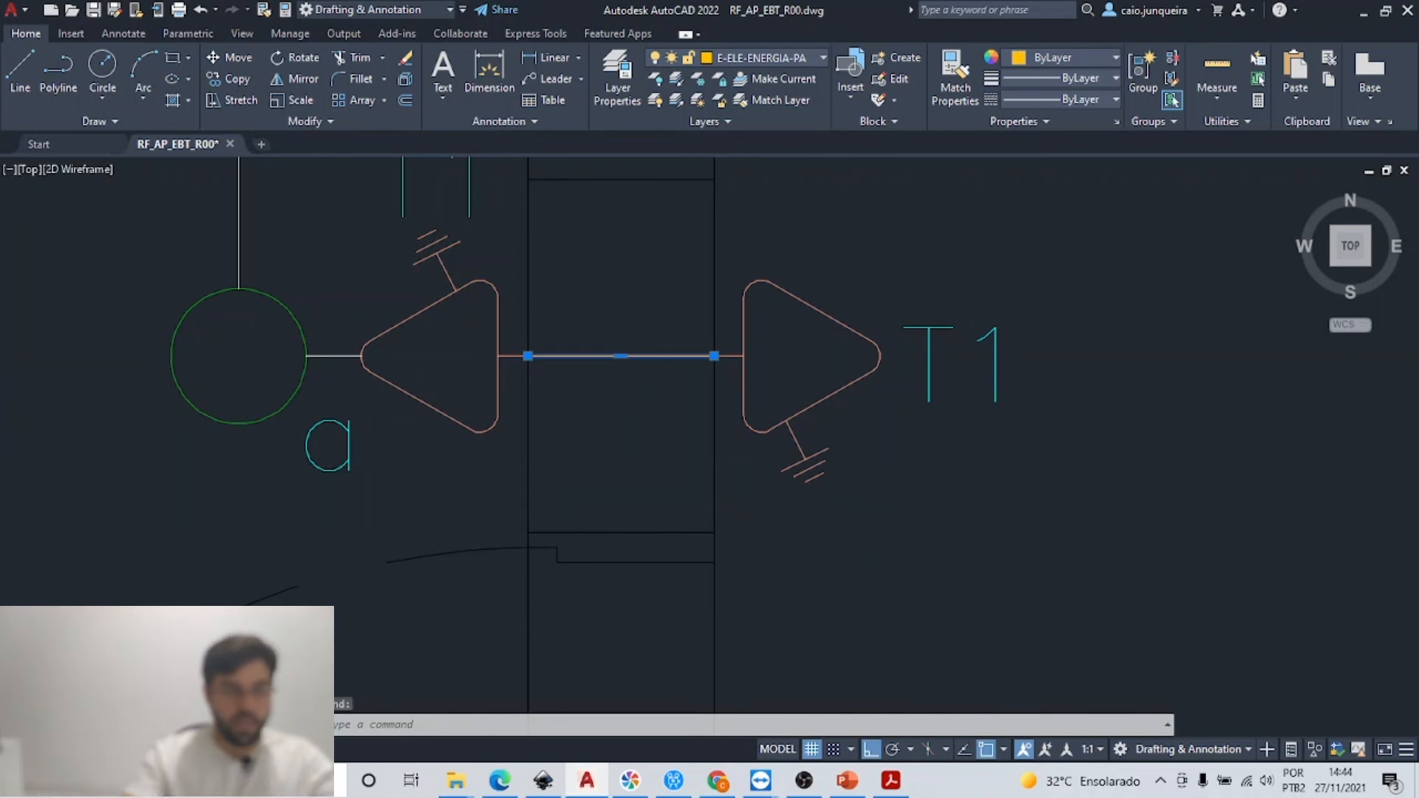
scroll(812, 246, "down", 8)
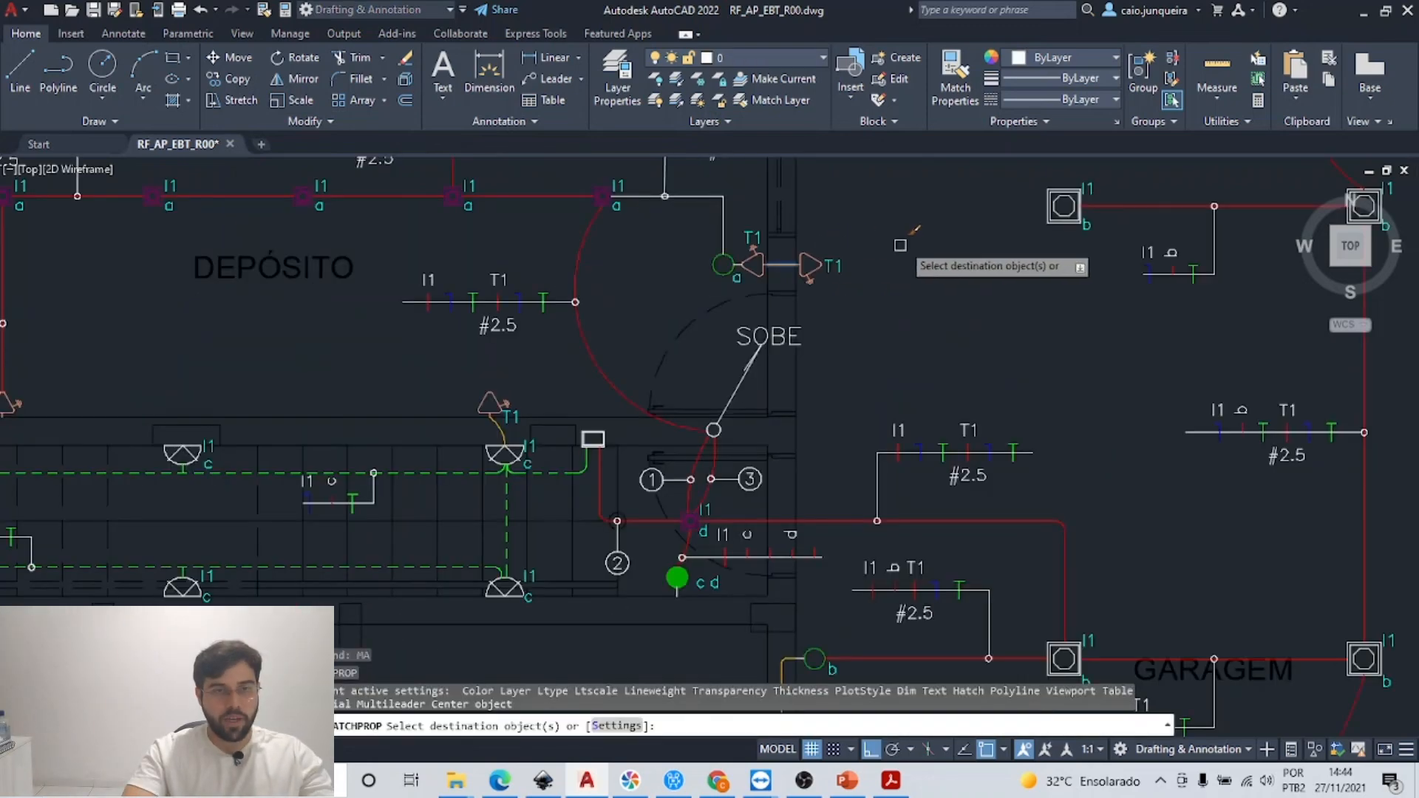
middle_click_drag(891, 253, 613, 588)
scroll(1092, 296, "up", 4)
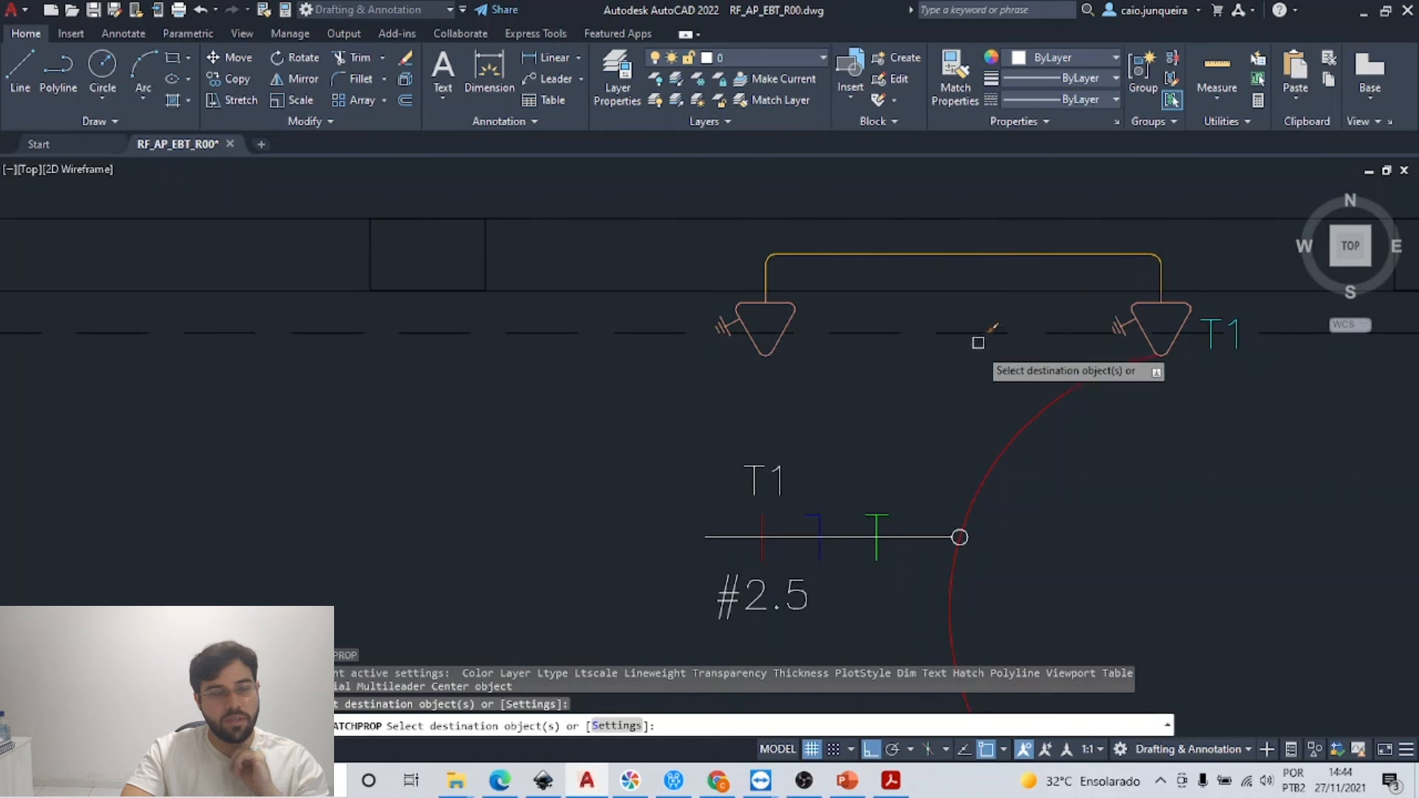
middle_click_drag(953, 414, 720, 455)
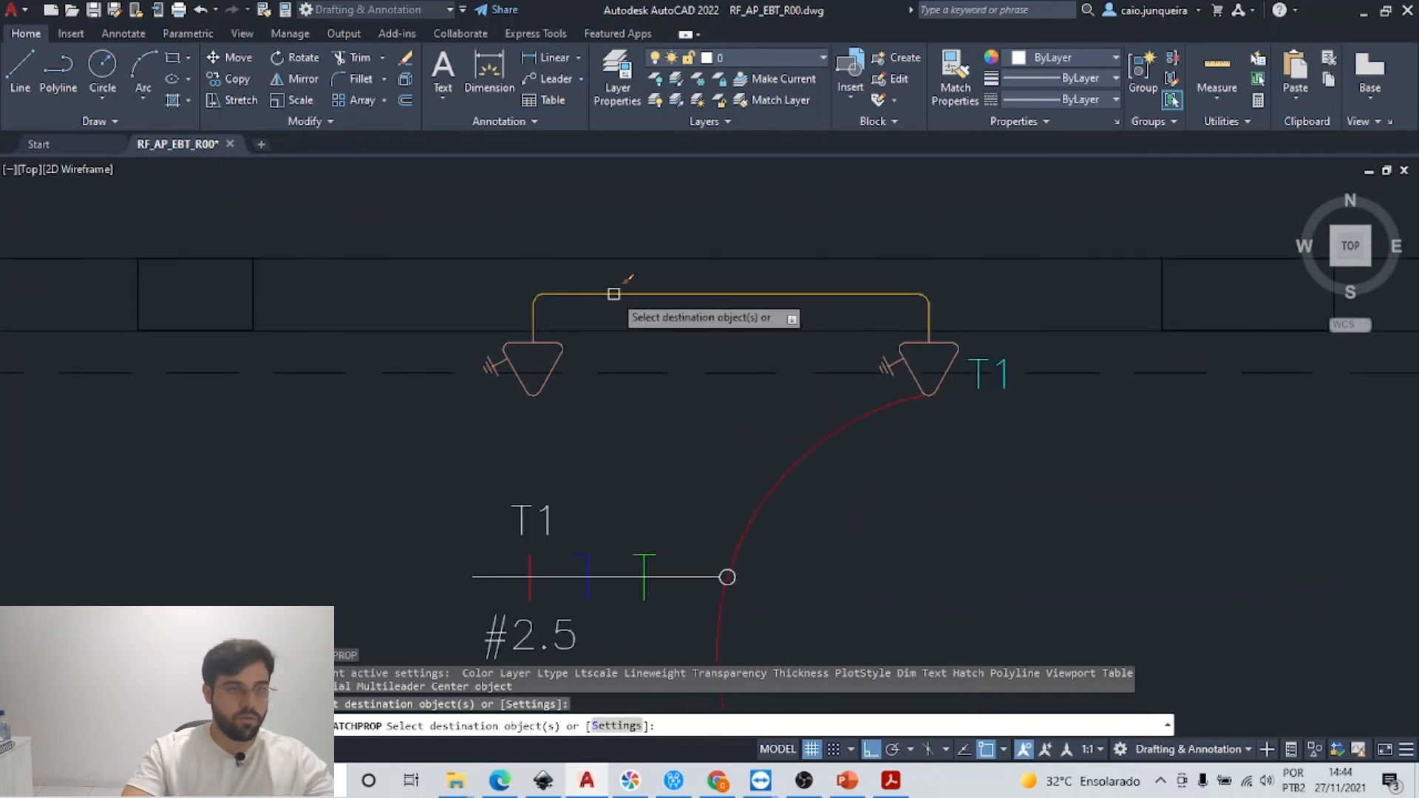
key("Escape")
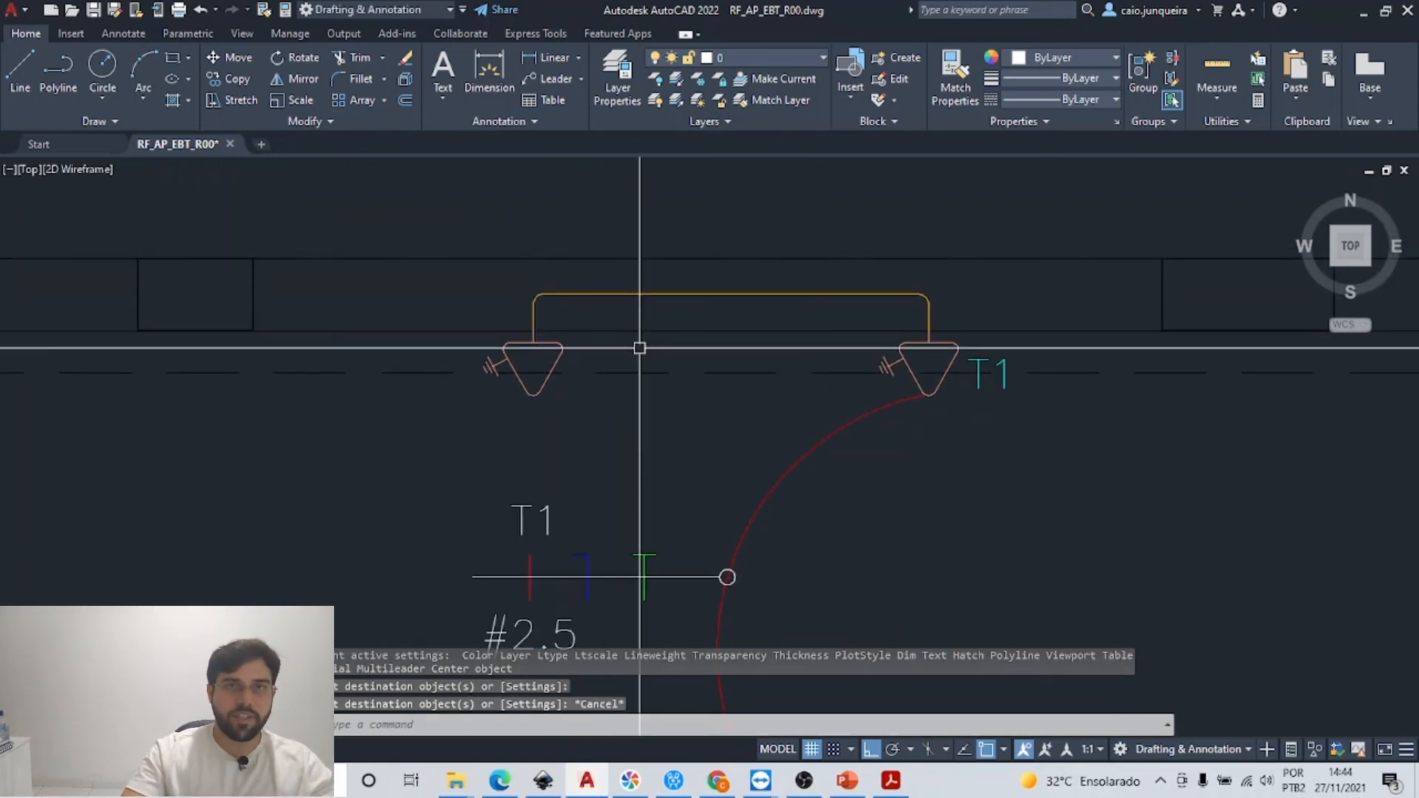
scroll(537, 406, "down", 2)
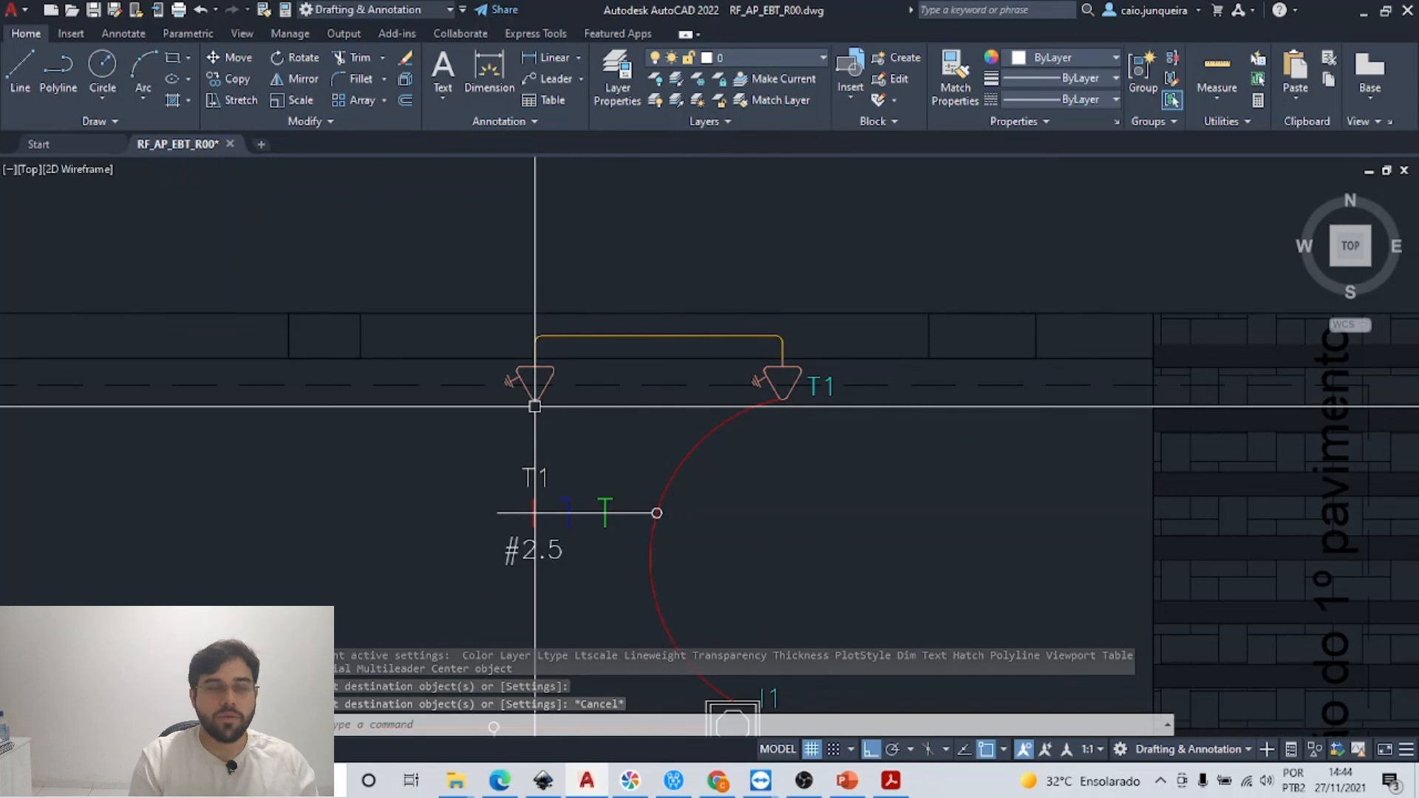